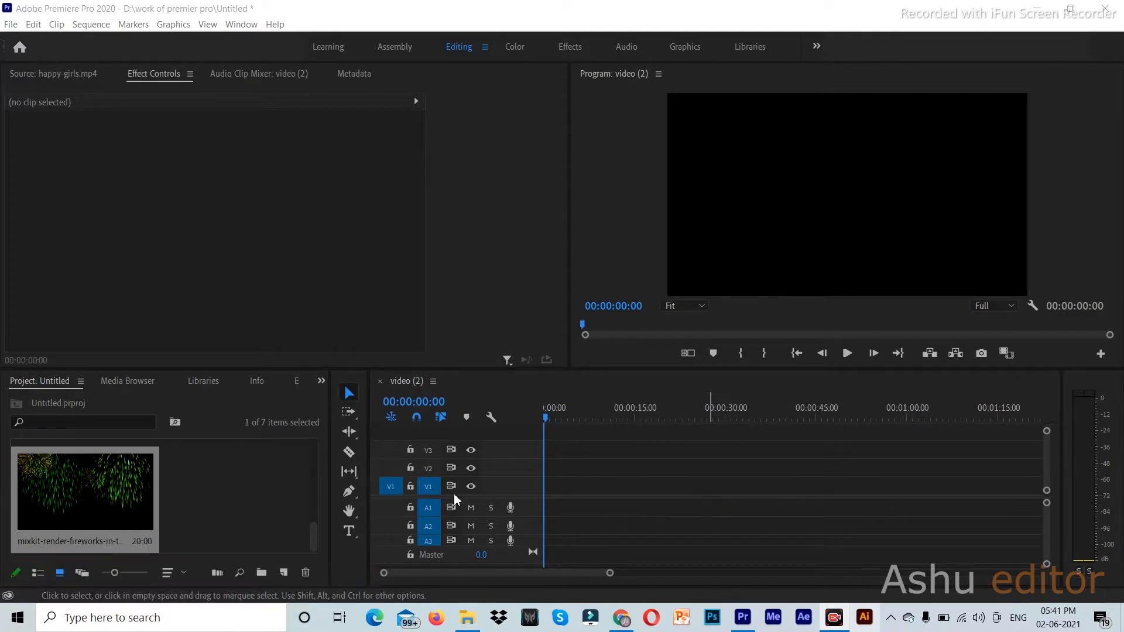
- Place the mountain clip video (2).mp4 from the Project panel onto track V1
{"action": "scroll", "coordinate": [256, 490], "scroll_direction": "up", "scroll_amount": 3}
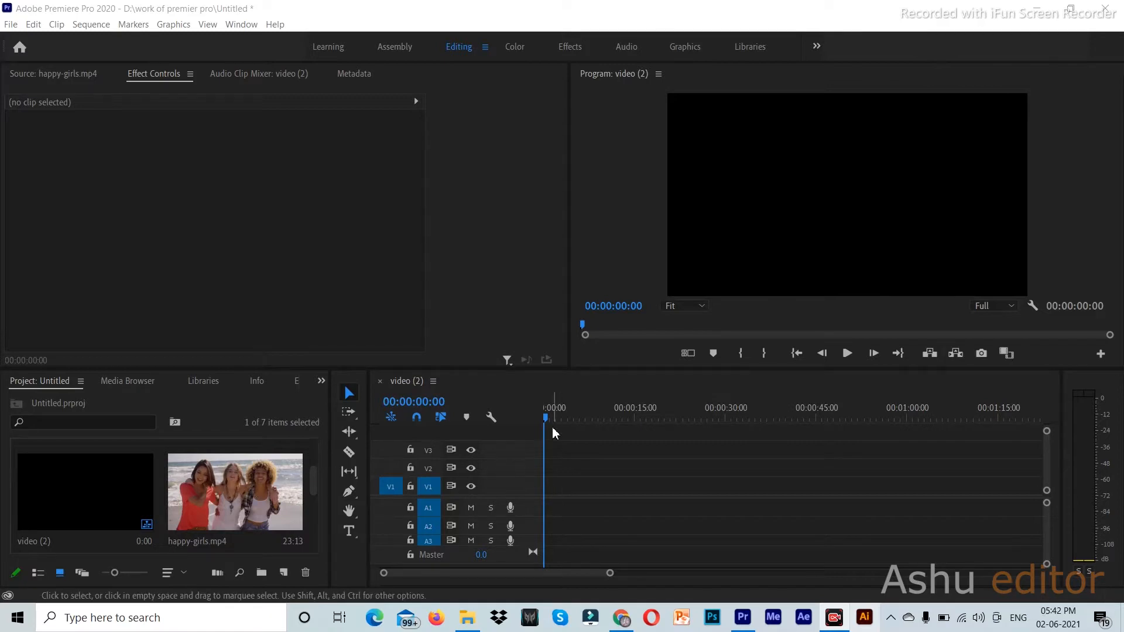
{"action": "left_click_drag", "start_coordinate": [549, 423], "coordinate": [555, 424]}
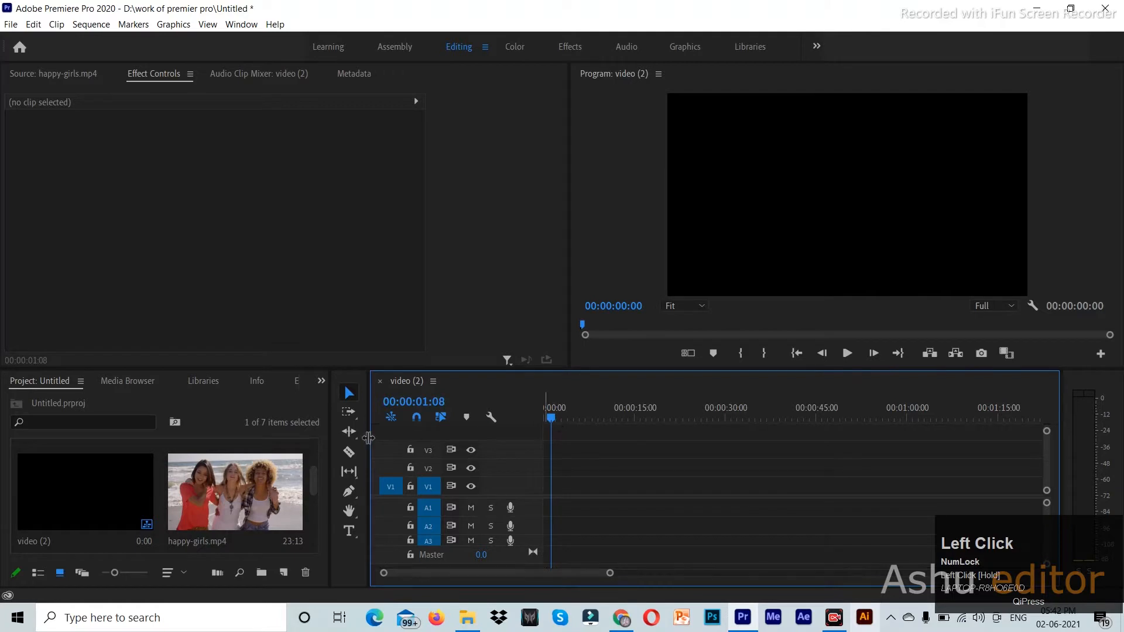
{"action": "scroll", "coordinate": [238, 496], "scroll_direction": "down", "scroll_amount": 1}
{"action": "left_click", "coordinate": [234, 491]}
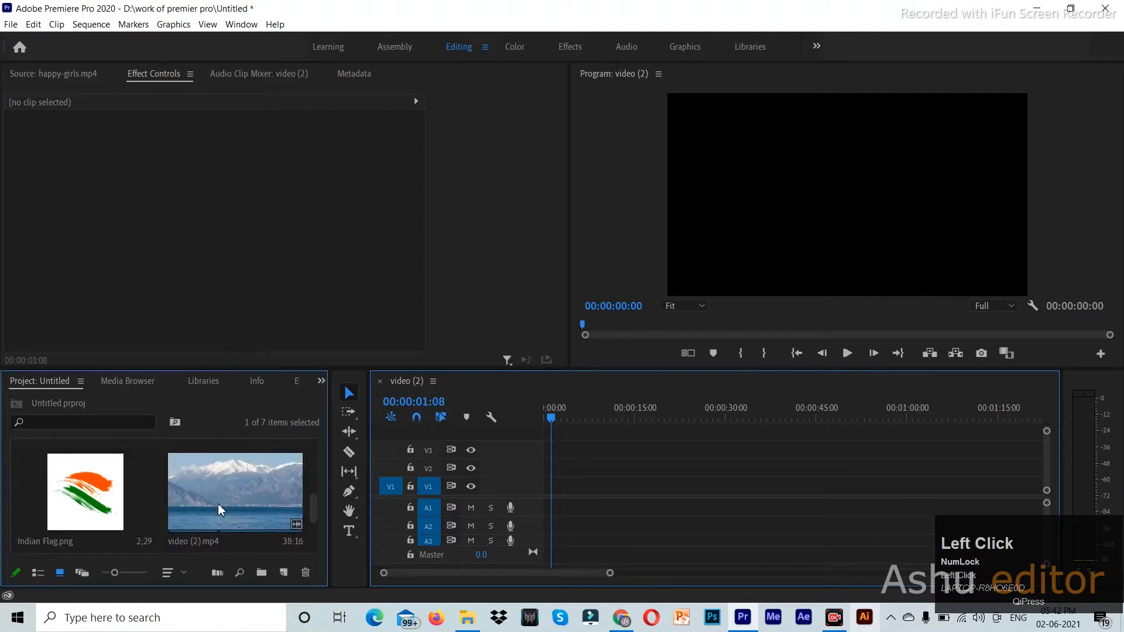
{"action": "scroll", "coordinate": [227, 497], "scroll_direction": "down", "scroll_amount": 1}
{"action": "scroll", "coordinate": [227, 509], "scroll_direction": "up", "scroll_amount": 1}
{"action": "scroll", "coordinate": [227, 491], "scroll_direction": "down", "scroll_amount": 1}
{"action": "scroll", "coordinate": [229, 493], "scroll_direction": "up", "scroll_amount": 1}
{"action": "scroll", "coordinate": [229, 493], "scroll_direction": "down", "scroll_amount": 1}
{"action": "left_click_drag", "start_coordinate": [219, 501], "coordinate": [551, 490]}
- Unlink the mountain clip's audio and delete it from A1
{"action": "right_click", "coordinate": [570, 508]}
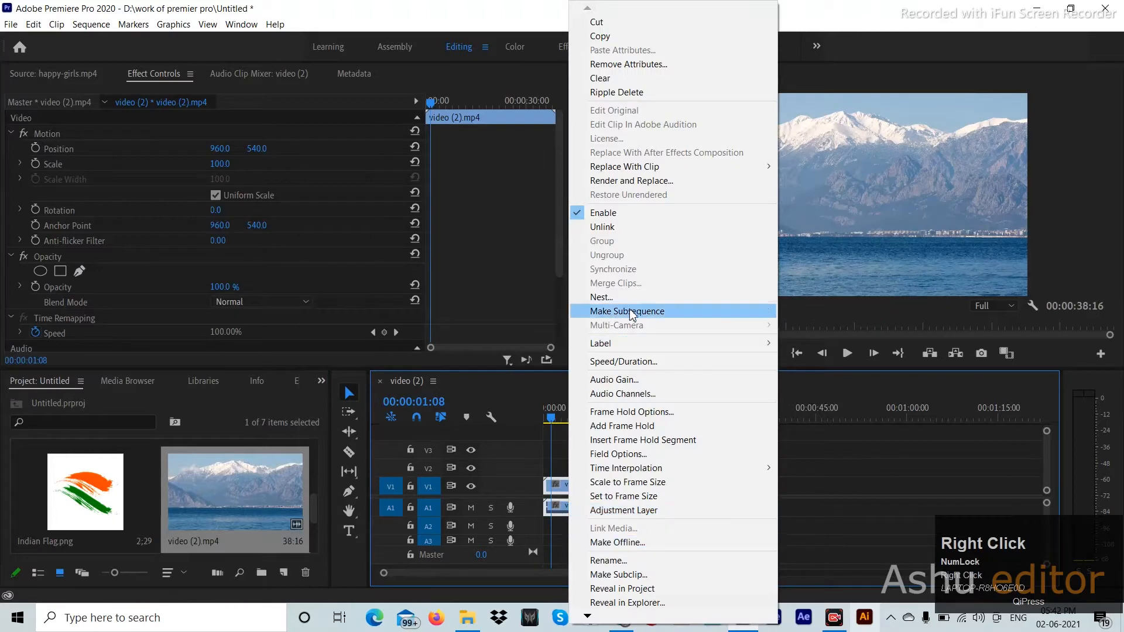
{"action": "left_click", "coordinate": [648, 227]}
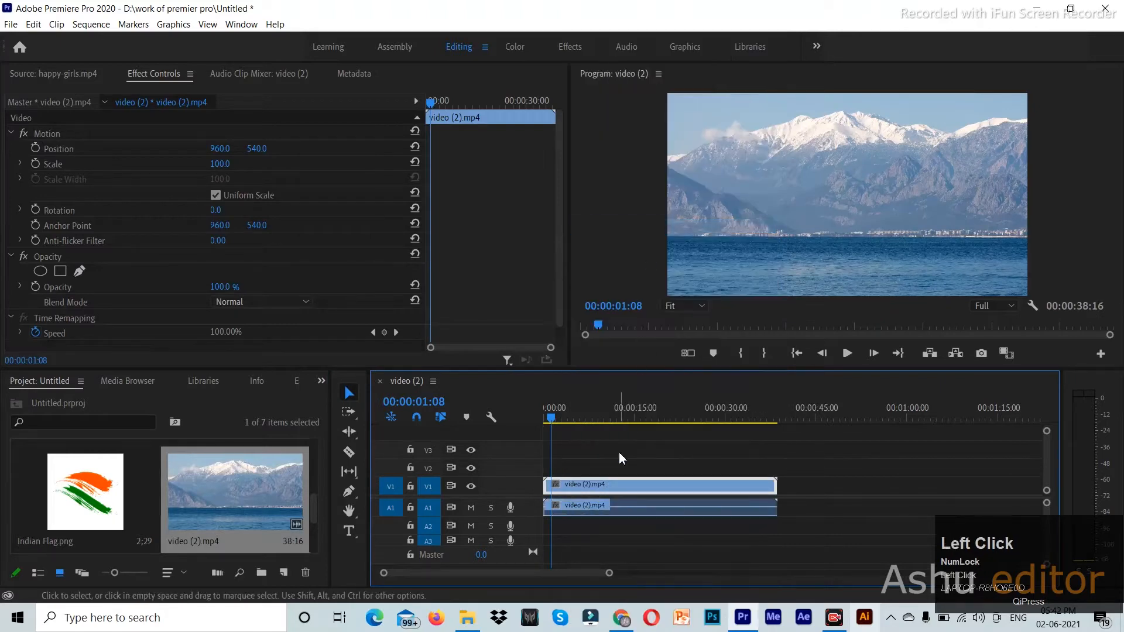
{"action": "left_click", "coordinate": [619, 510]}
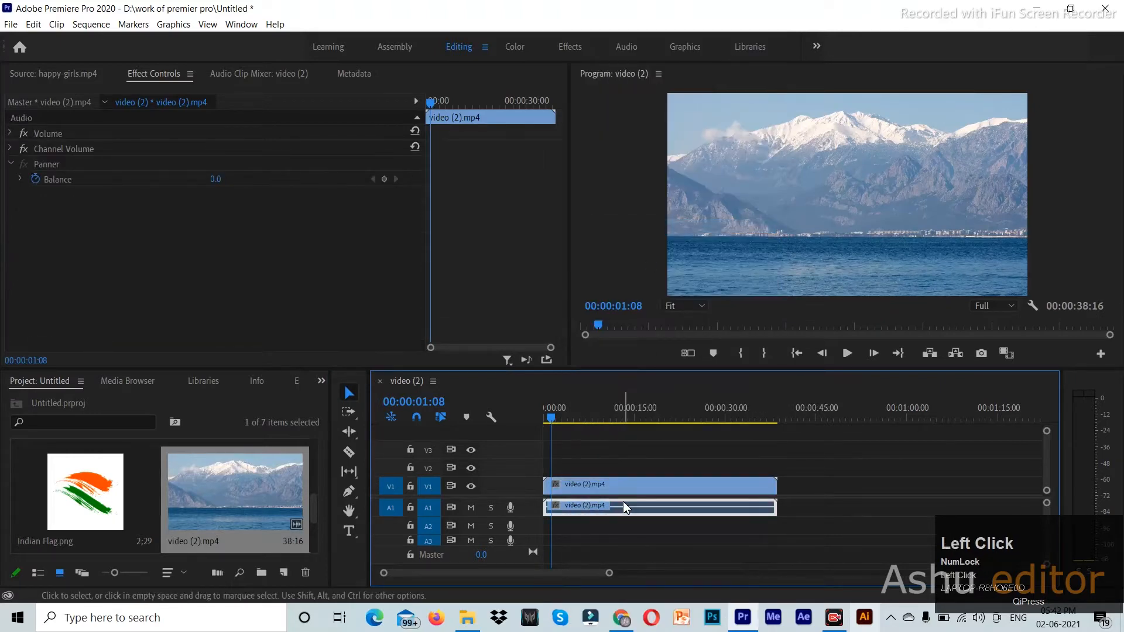
{"action": "key", "text": "Delete"}
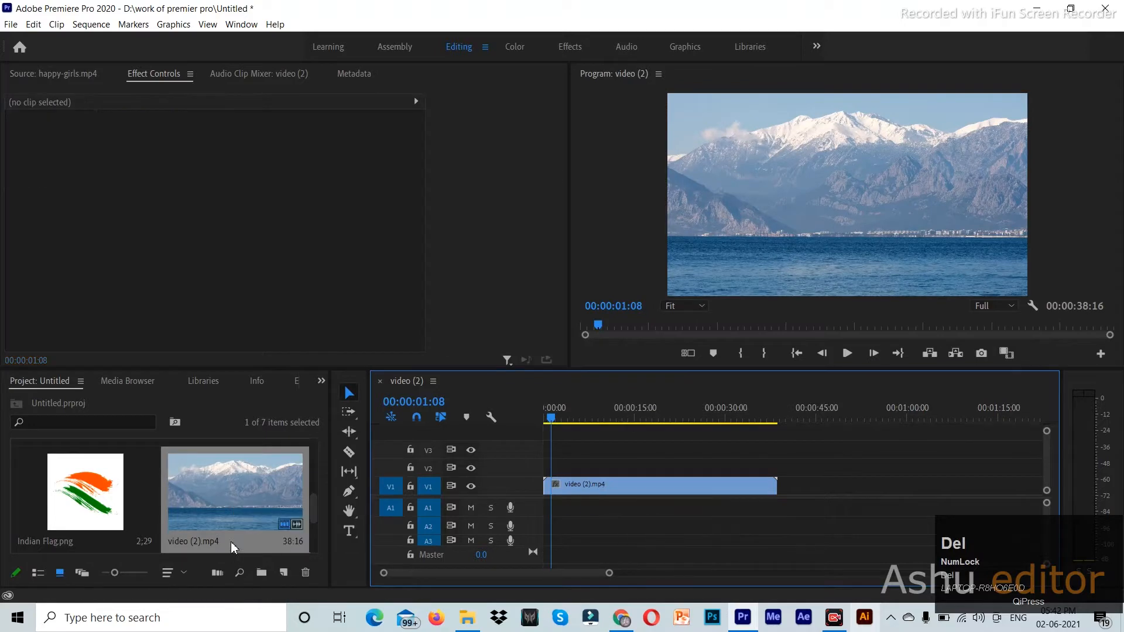
- Put happy-girls.mp4 on V2 above the mountain clip and switch V2's output off
{"action": "mouse_move", "coordinate": [553, 415]}
{"action": "left_mouse_down"}
{"action": "mouse_move", "coordinate": [732, 426]}
{"action": "mouse_move", "coordinate": [549, 421]}
{"action": "left_mouse_up"}
{"action": "scroll", "coordinate": [277, 526], "scroll_direction": "down", "scroll_amount": 1}
{"action": "scroll", "coordinate": [261, 508], "scroll_direction": "up", "scroll_amount": 2}
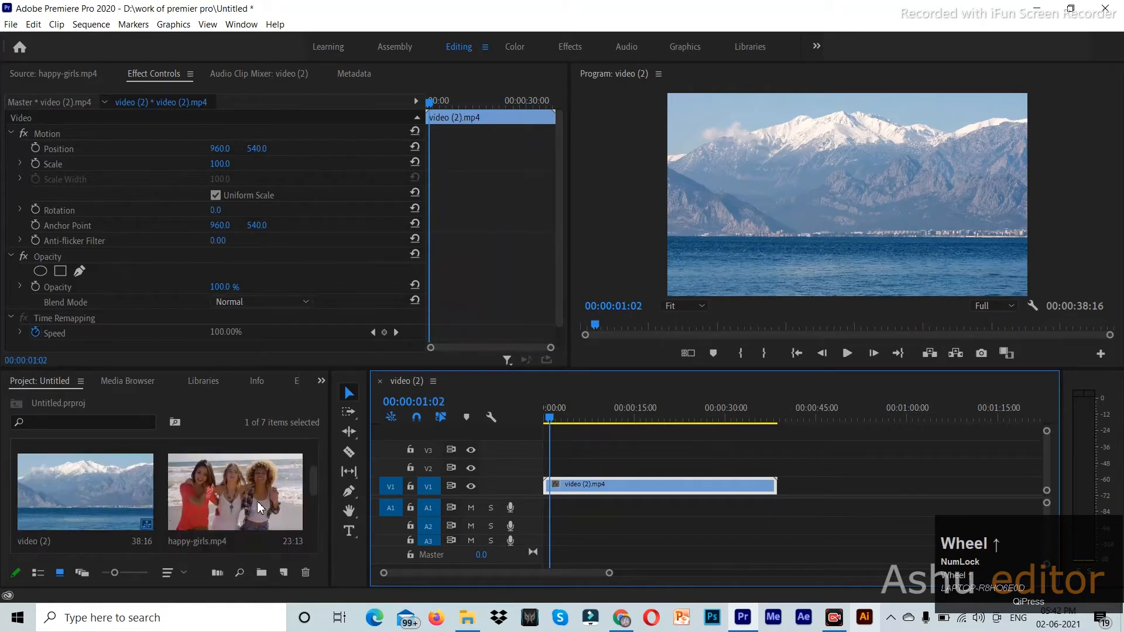
{"action": "left_click_drag", "start_coordinate": [233, 498], "coordinate": [545, 467]}
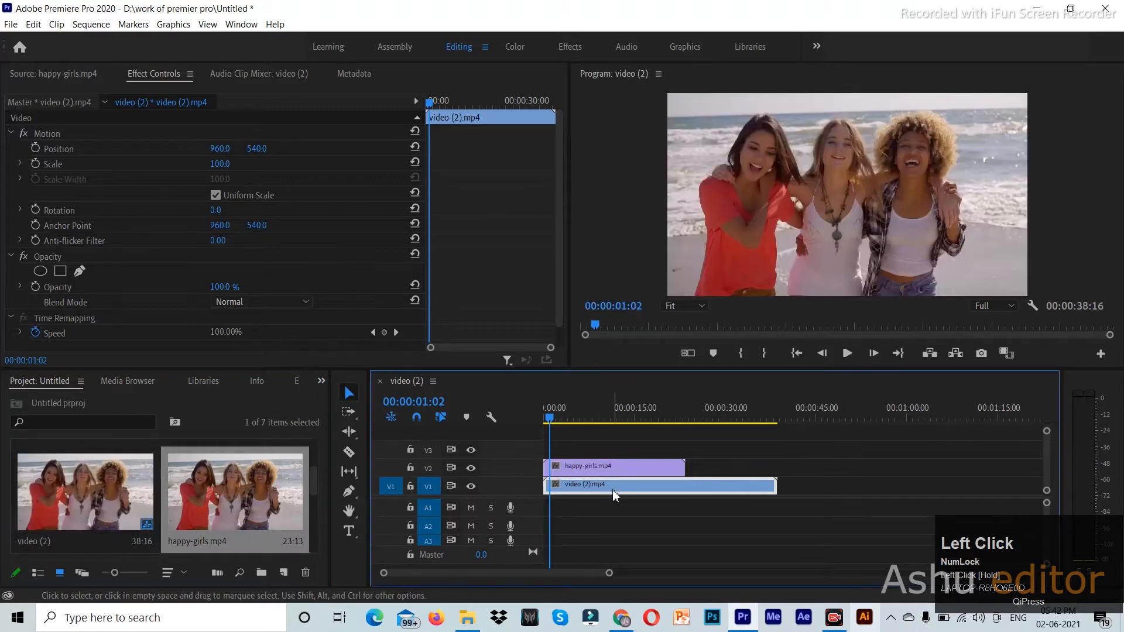
{"action": "left_click", "coordinate": [632, 491]}
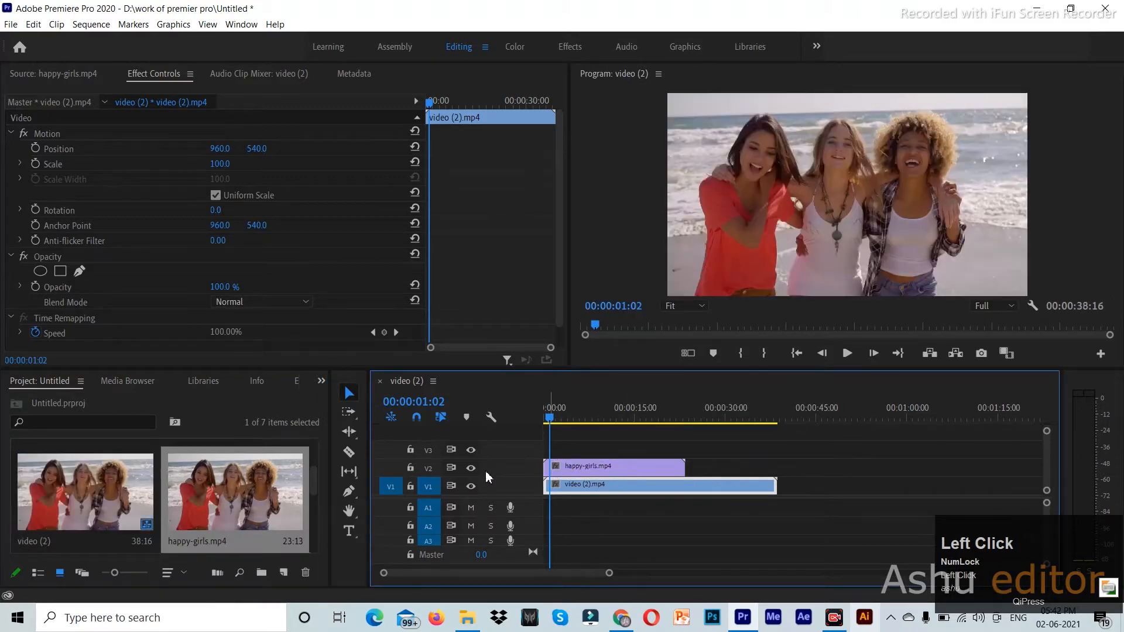
{"action": "left_click", "coordinate": [471, 469]}
{"action": "left_click", "coordinate": [617, 469]}
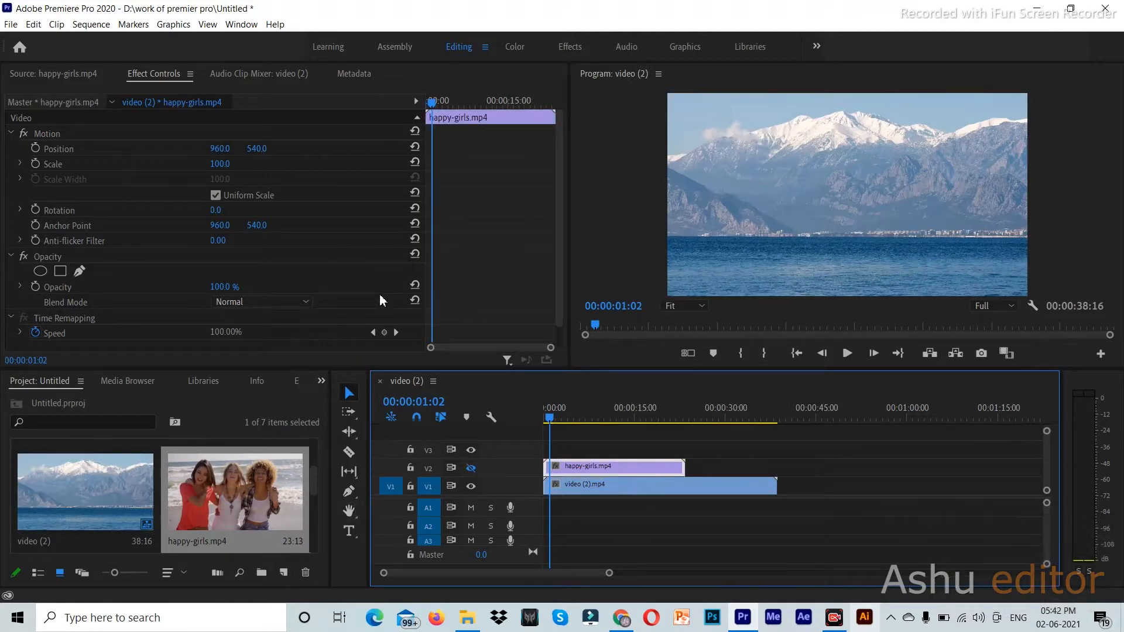
- Switch to the Effects workspace and show the Effects panel
{"action": "left_click", "coordinate": [568, 47]}
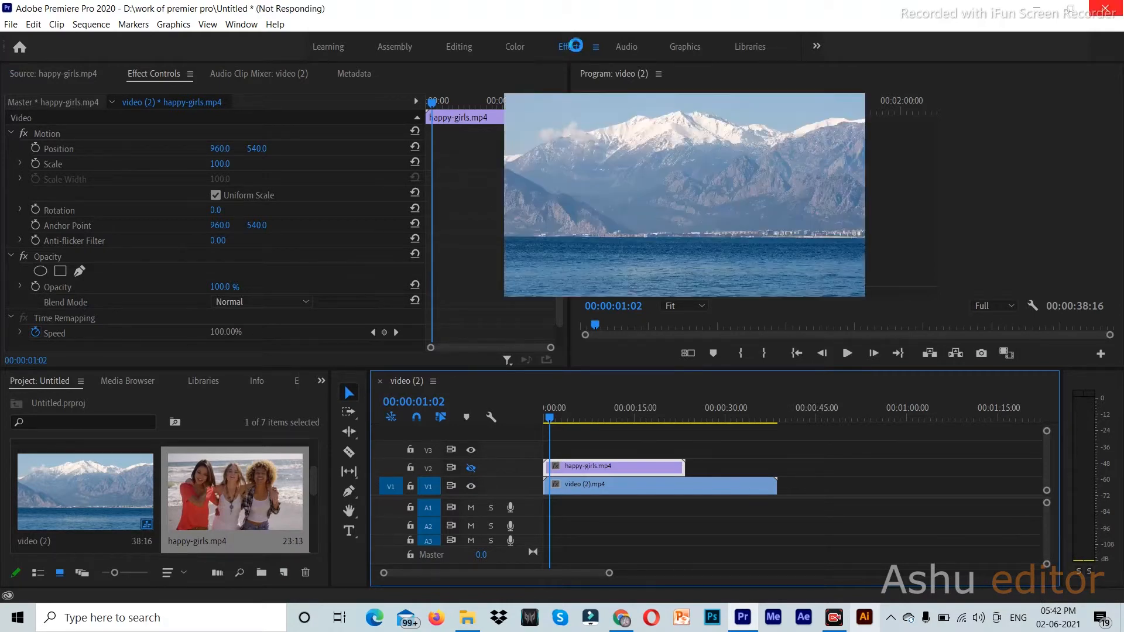
{"action": "left_click", "coordinate": [241, 24]}
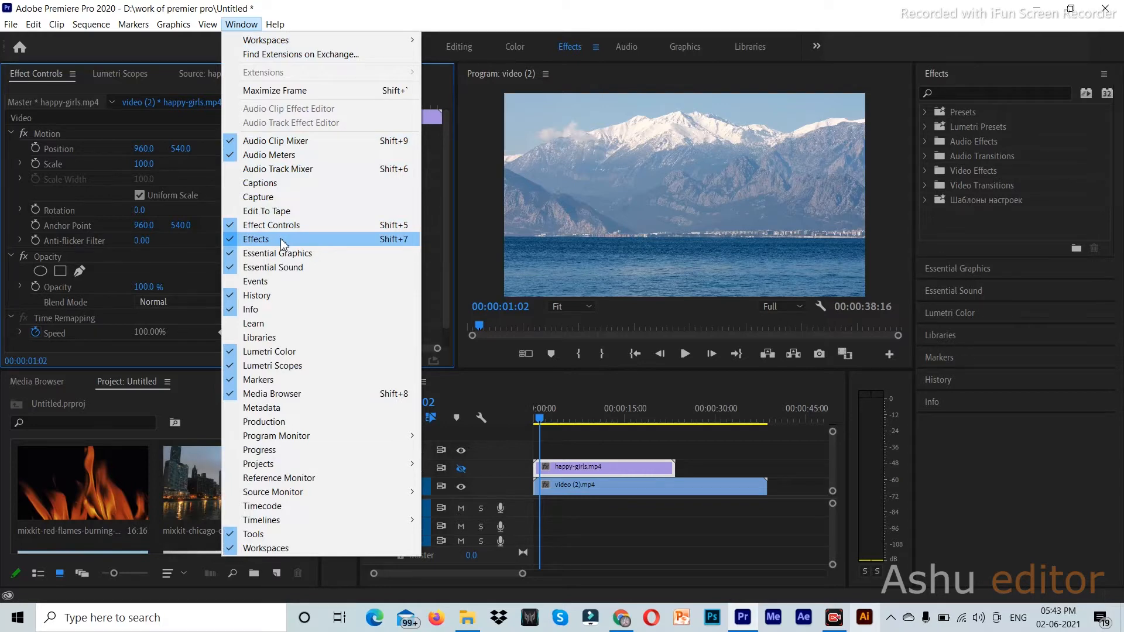
{"action": "left_click", "coordinate": [959, 94]}
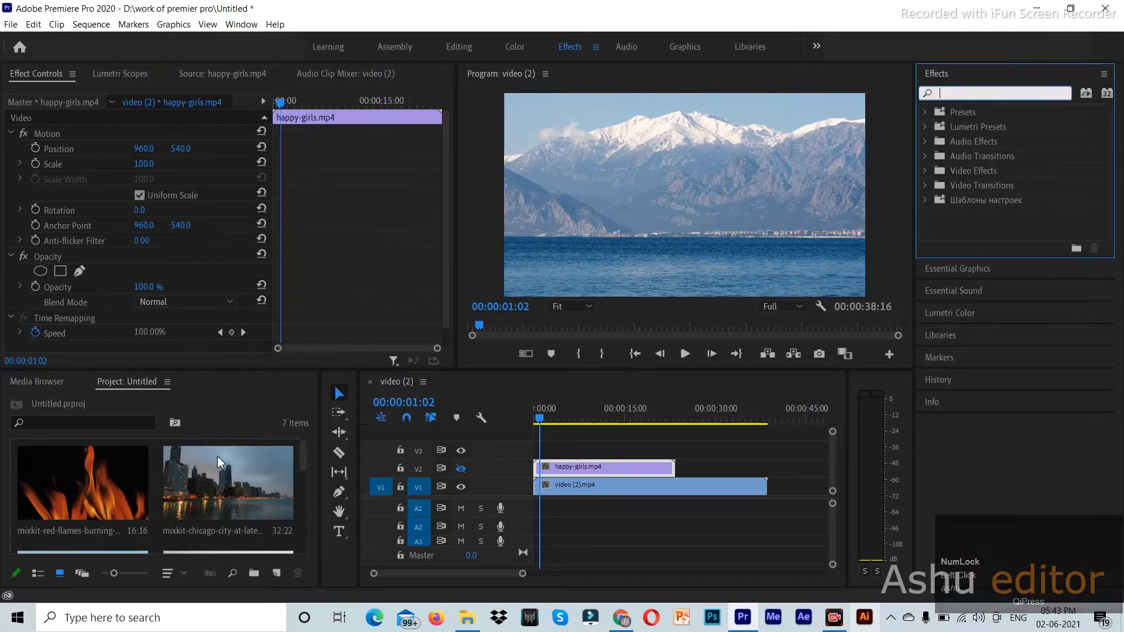
- In Editing, swap the Project panel for Effects and back, then return to the Effects workspace
{"action": "left_click", "coordinate": [454, 49]}
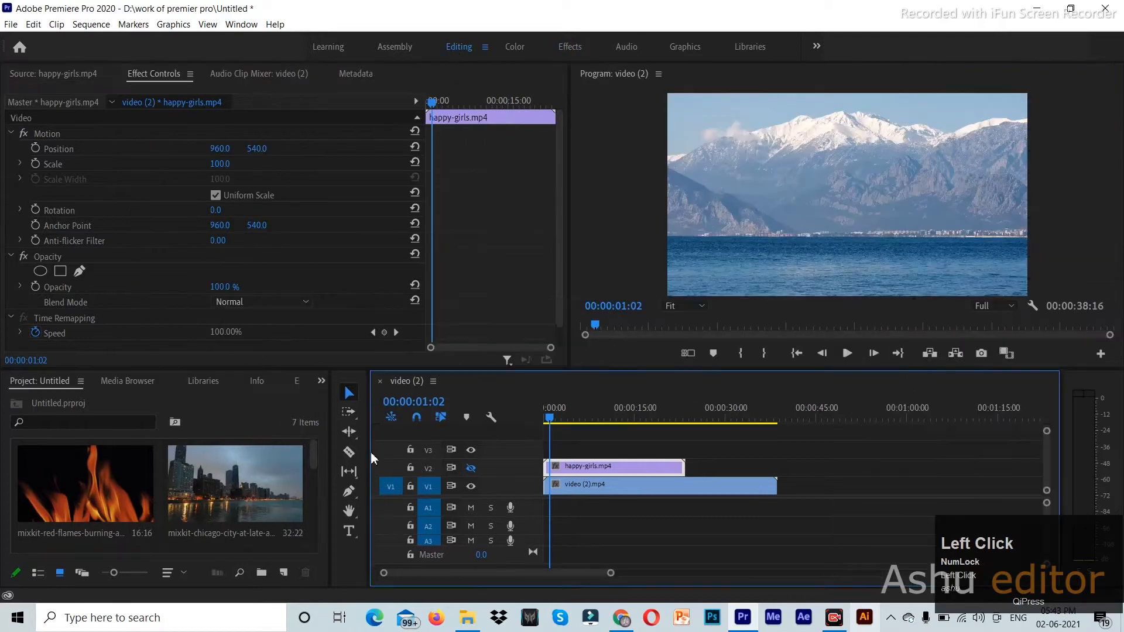
{"action": "left_click", "coordinate": [322, 381]}
{"action": "left_click", "coordinate": [354, 463]}
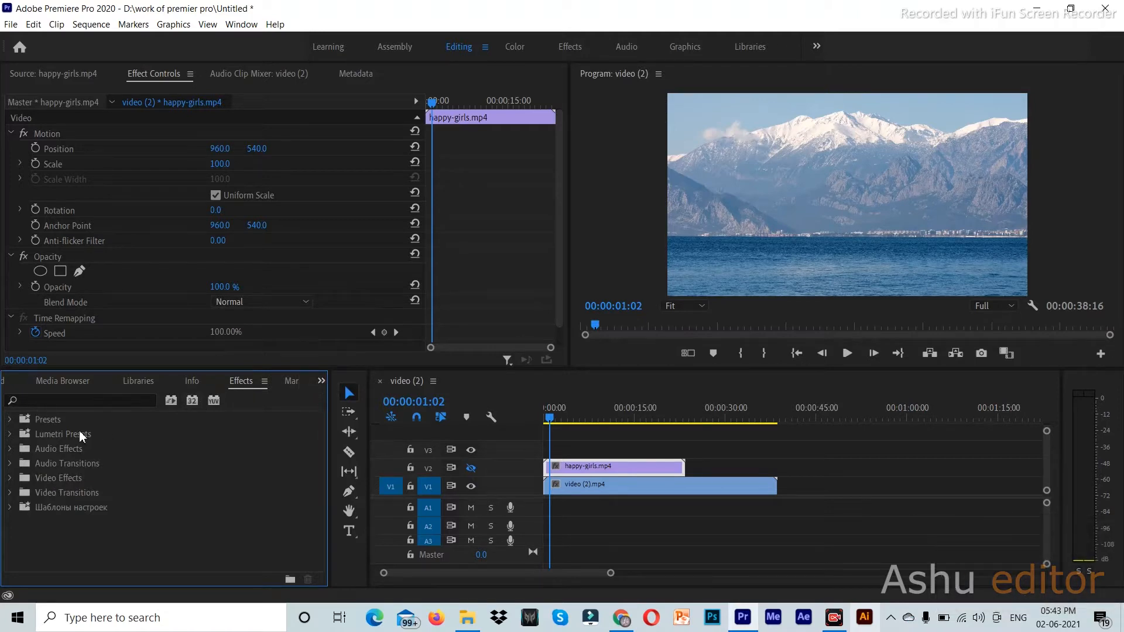
{"action": "left_click", "coordinate": [321, 382]}
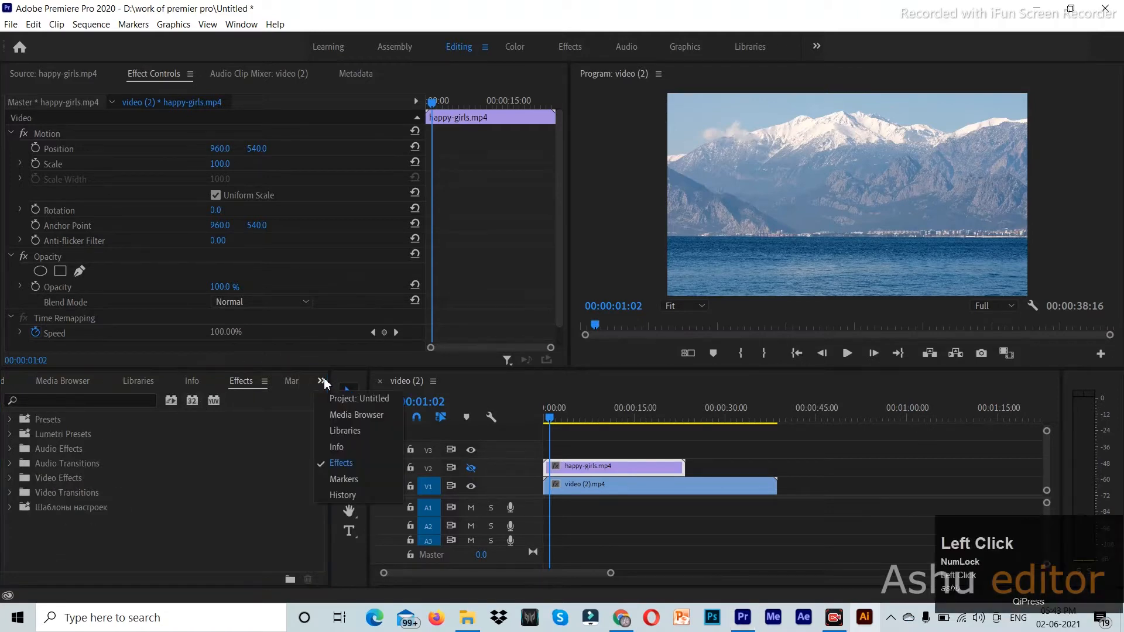
{"action": "left_click", "coordinate": [332, 399]}
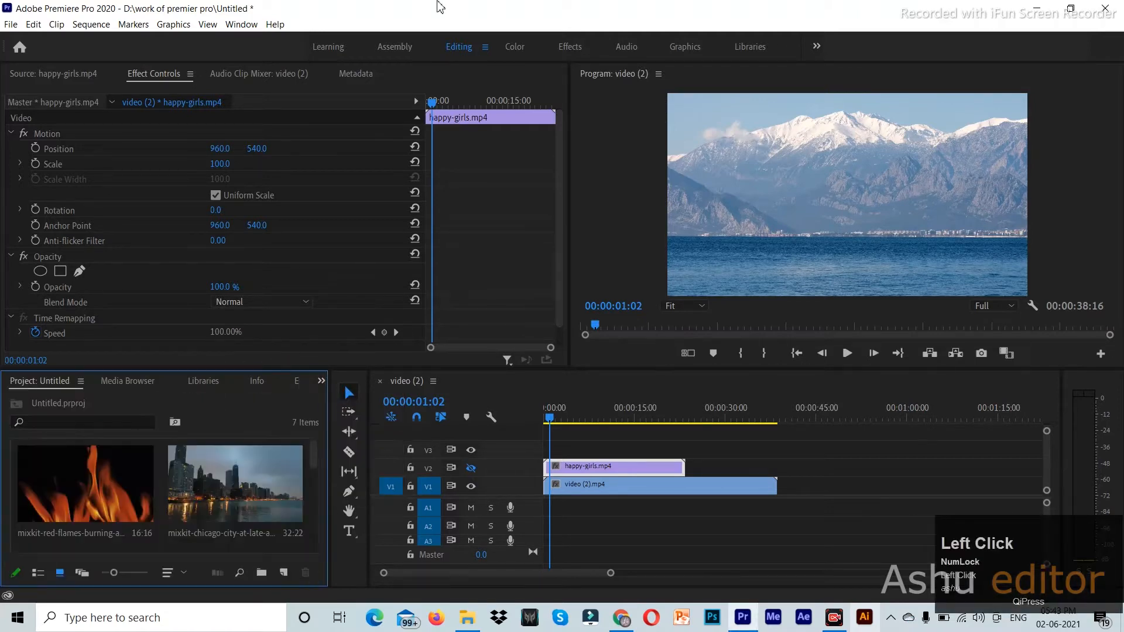
{"action": "left_click", "coordinate": [569, 48]}
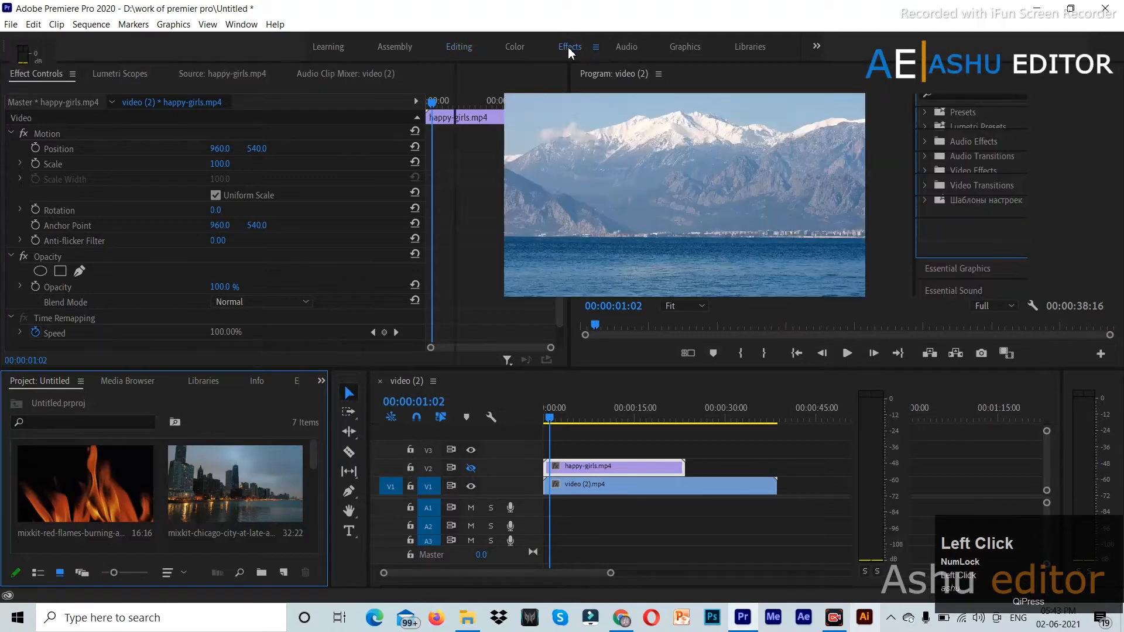
- Search the Effects panel for 'crop' and select the Crop effect
{"action": "left_click", "coordinate": [958, 93]}
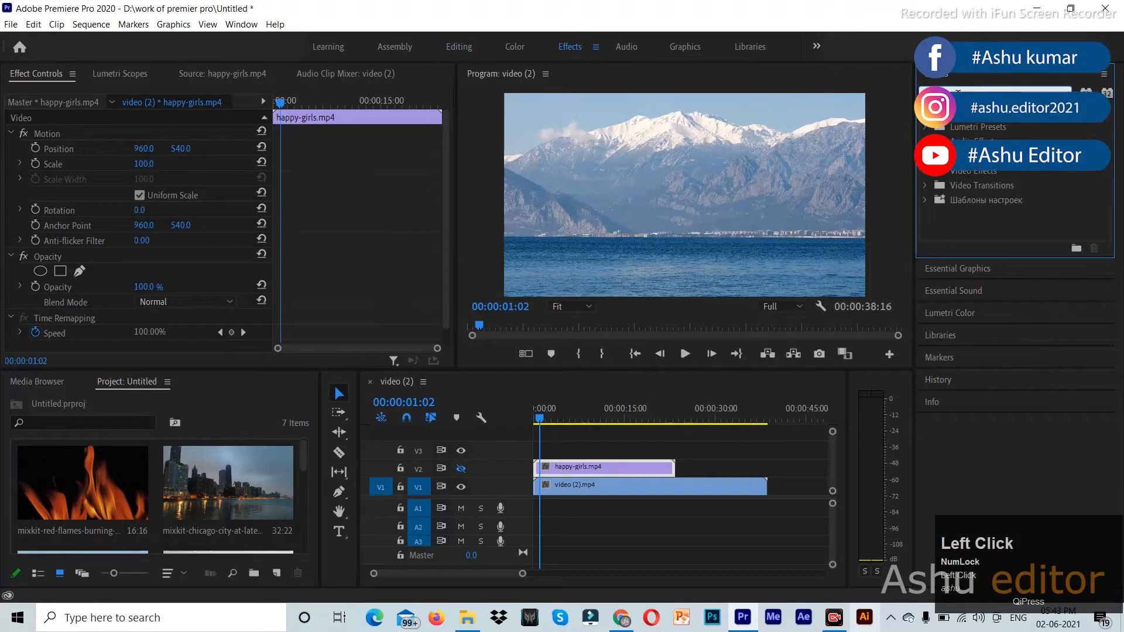
{"action": "type", "text": "crop"}
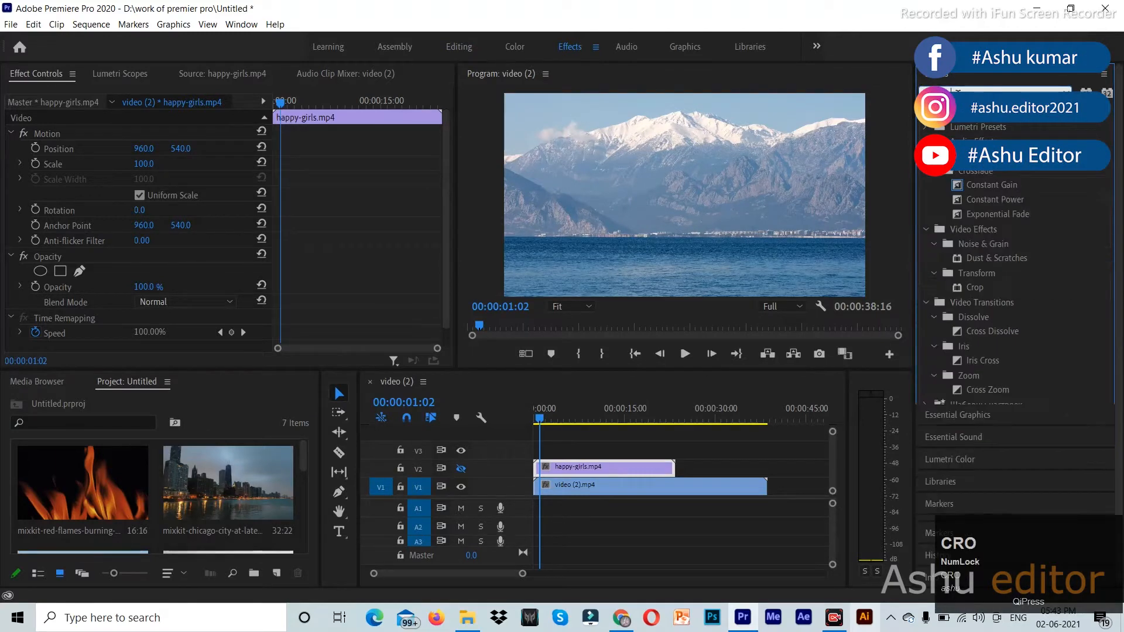
{"action": "left_click", "coordinate": [983, 203]}
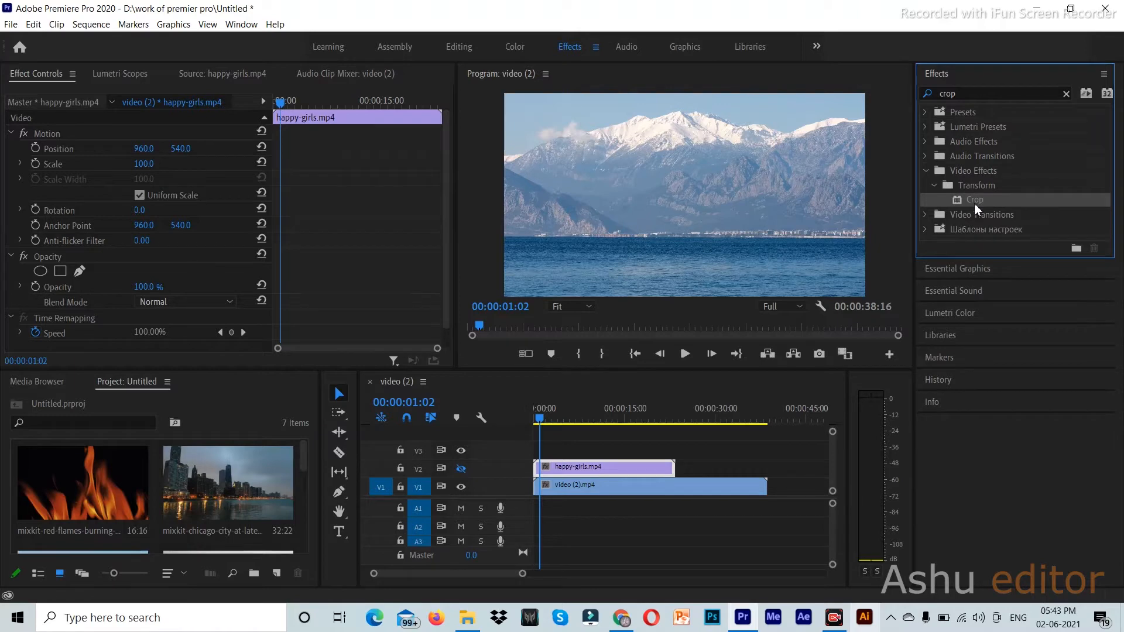
- Apply Crop to the mountain clip, then delete it and undo the deletion
{"action": "left_click_drag", "start_coordinate": [986, 204], "coordinate": [559, 489]}
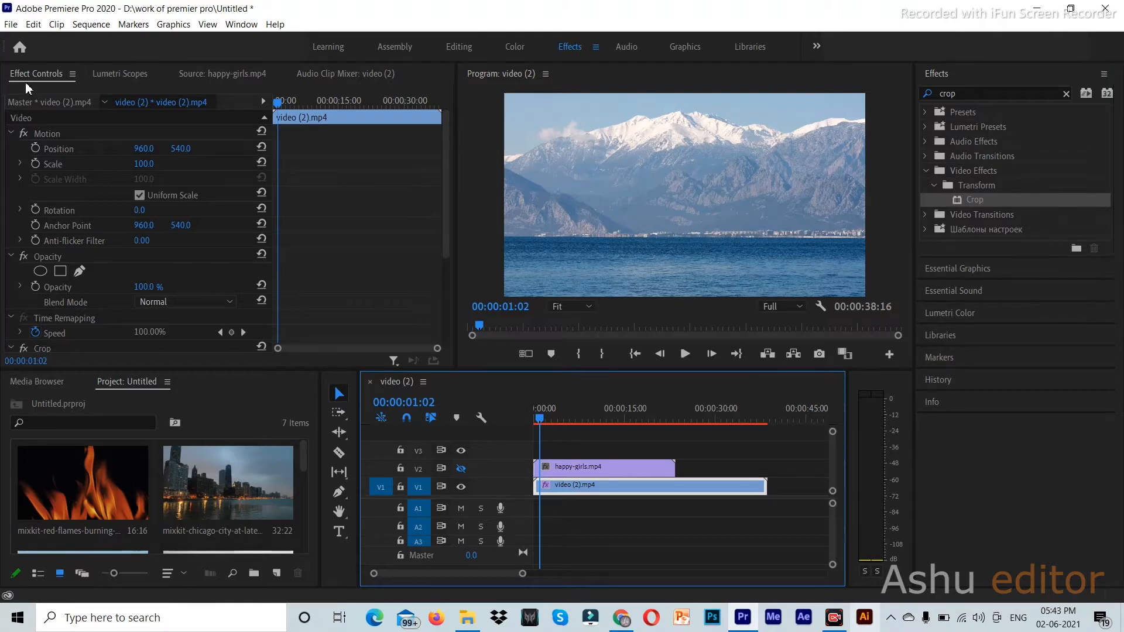
{"action": "scroll", "coordinate": [233, 225], "scroll_direction": "down", "scroll_amount": 4}
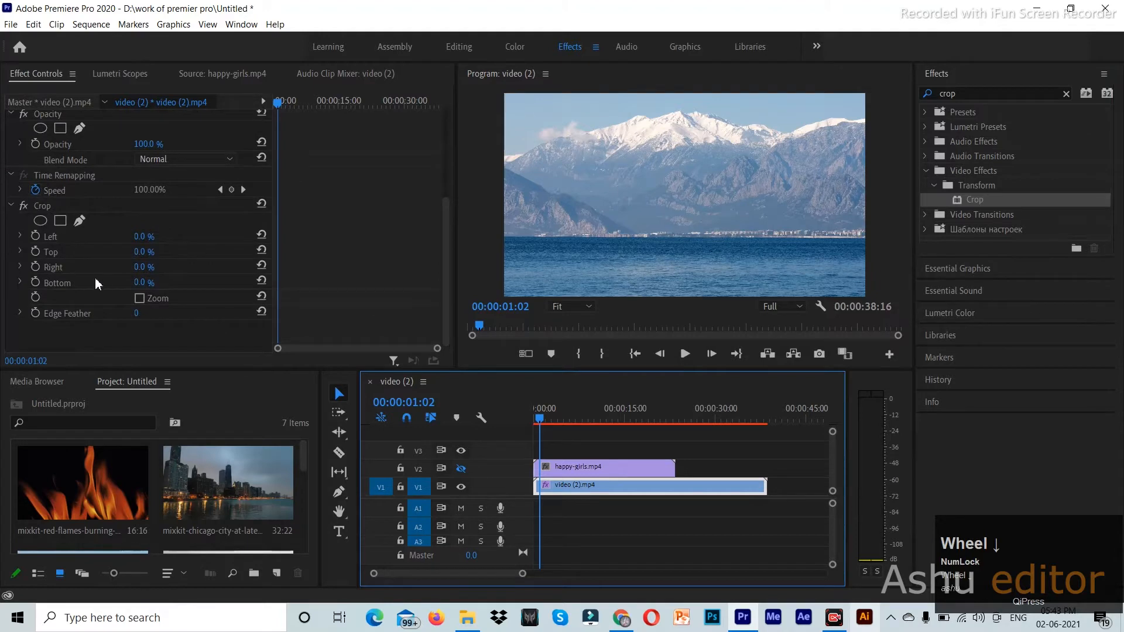
{"action": "left_click", "coordinate": [50, 208]}
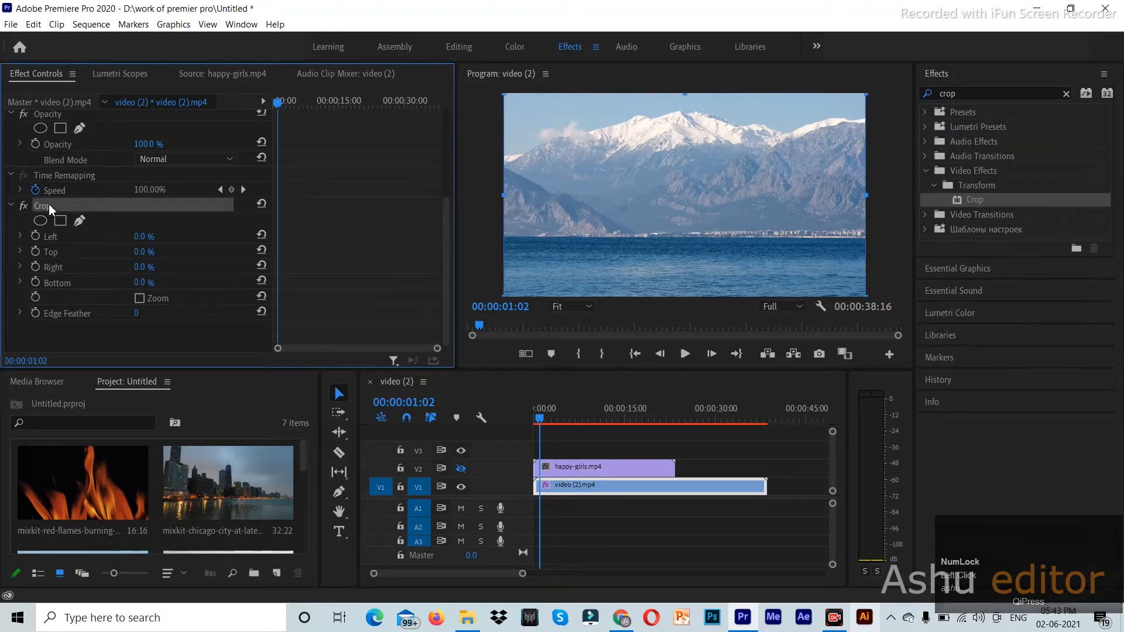
{"action": "key", "text": "Delete"}
{"action": "key", "text": "ctrl+z"}
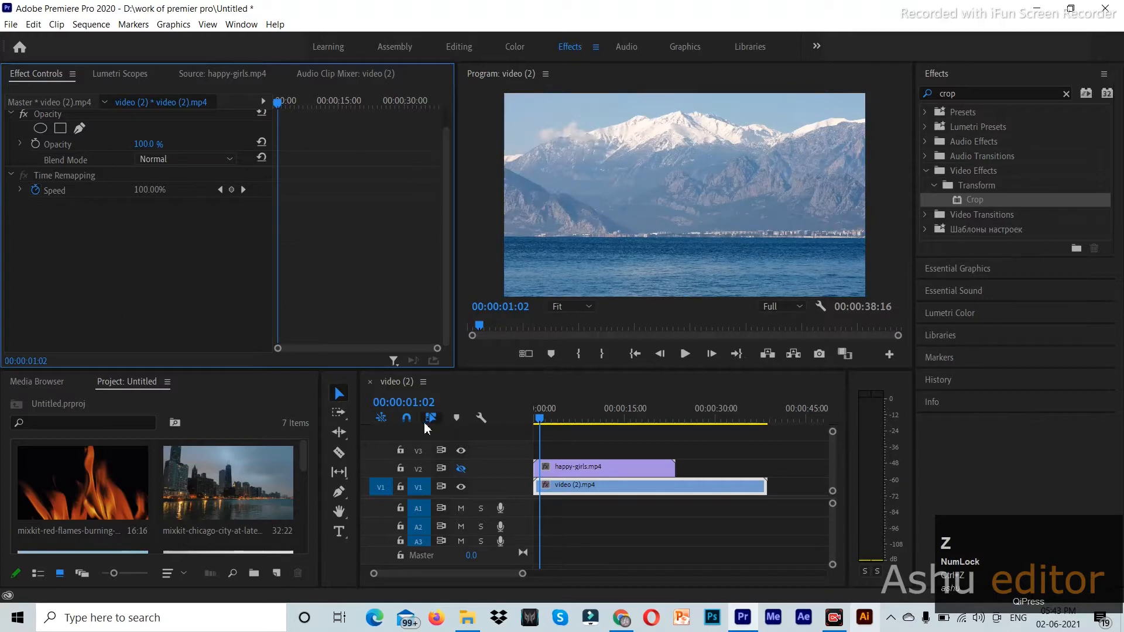
- Apply the Crop effect to the mountain clip on V1 again
{"action": "left_click", "coordinate": [597, 489]}
{"action": "scroll", "coordinate": [323, 266], "scroll_direction": "up", "scroll_amount": 5}
{"action": "scroll", "coordinate": [323, 266], "scroll_direction": "down", "scroll_amount": 1}
{"action": "scroll", "coordinate": [323, 266], "scroll_direction": "up", "scroll_amount": 1}
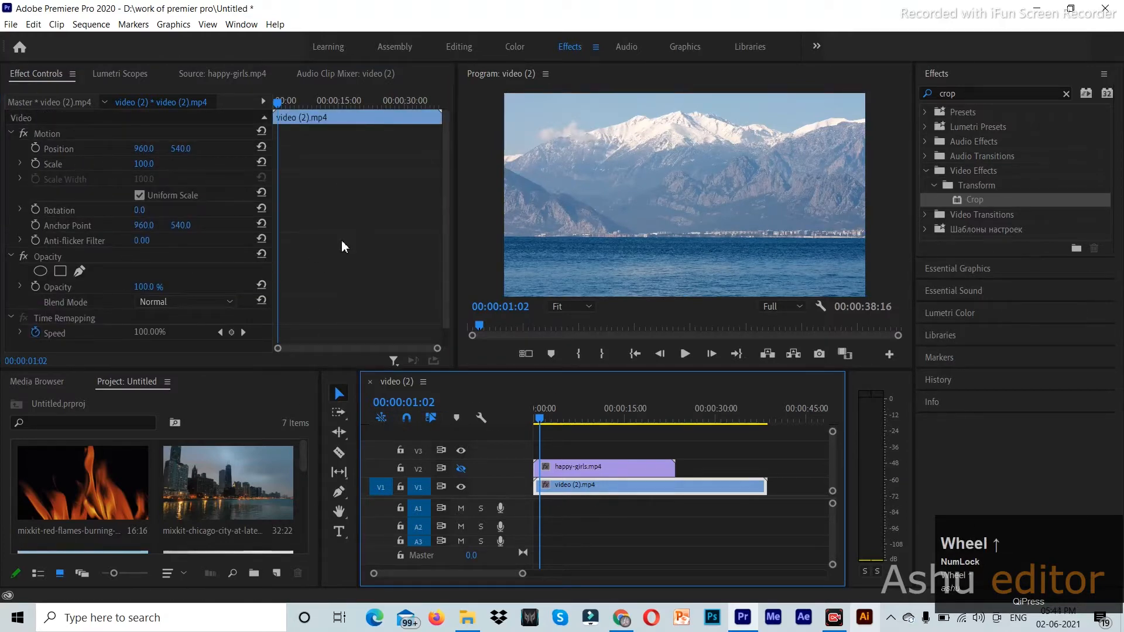
{"action": "scroll", "coordinate": [344, 246], "scroll_direction": "down", "scroll_amount": 1}
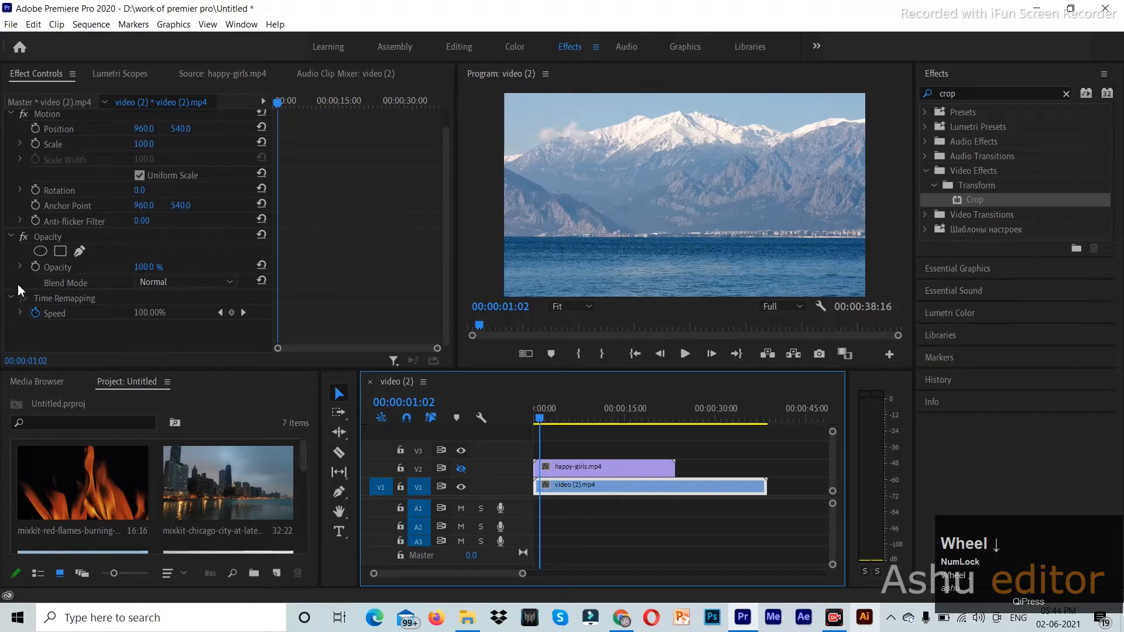
{"action": "left_click", "coordinate": [991, 202]}
{"action": "left_click_drag", "start_coordinate": [931, 397], "coordinate": [124, 340]}
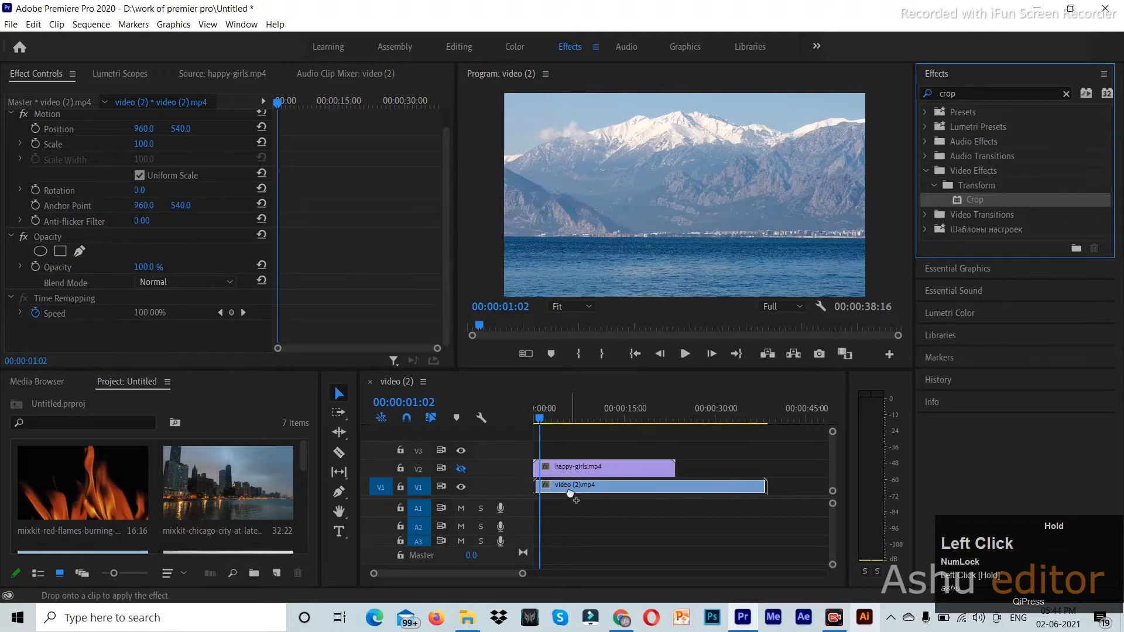
{"action": "left_click", "coordinate": [573, 489]}
- Remove Crop from the mountain clip and select happy-girls.mp4 on V2
{"action": "scroll", "coordinate": [359, 269], "scroll_direction": "down", "scroll_amount": 3}
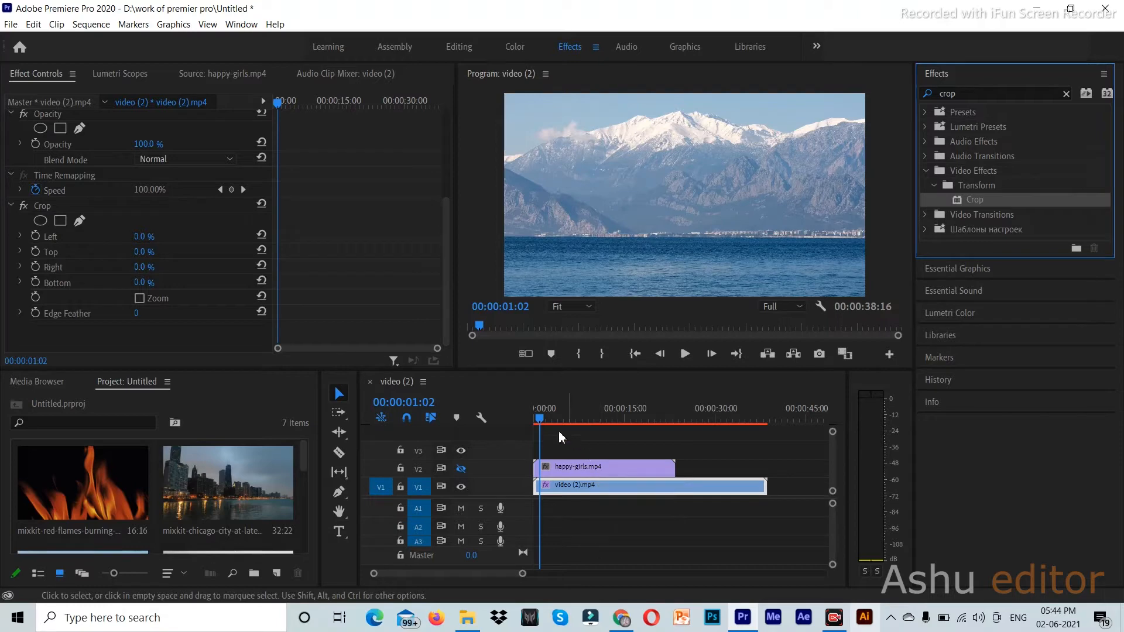
{"action": "left_click", "coordinate": [62, 215]}
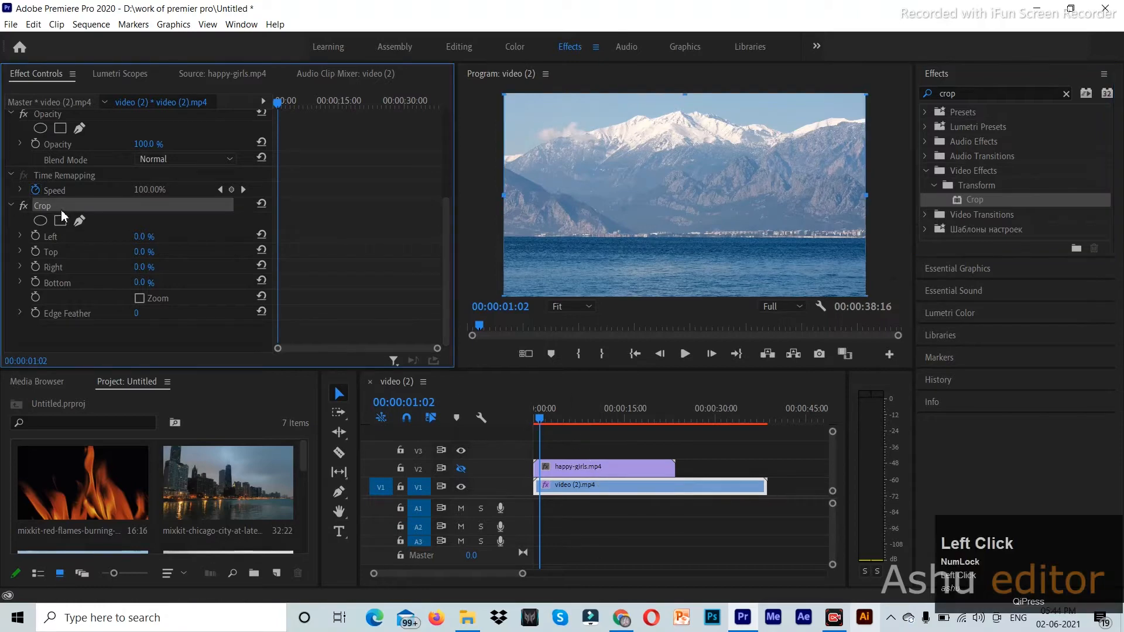
{"action": "key", "text": "Delete"}
{"action": "scroll", "coordinate": [334, 238], "scroll_direction": "up", "scroll_amount": 3}
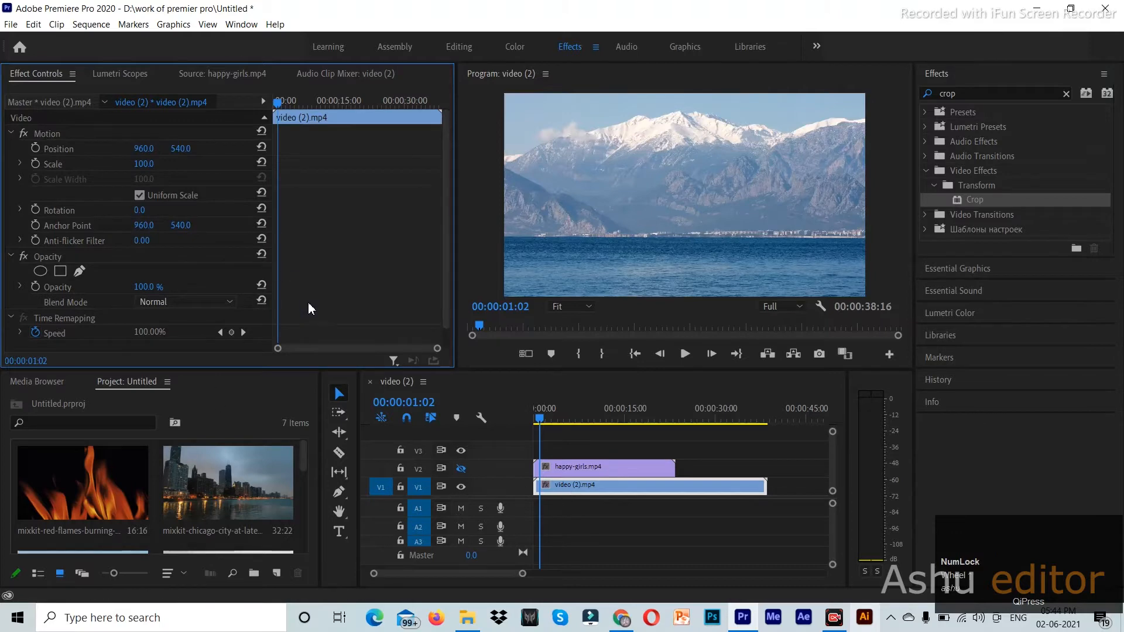
{"action": "left_click", "coordinate": [630, 469]}
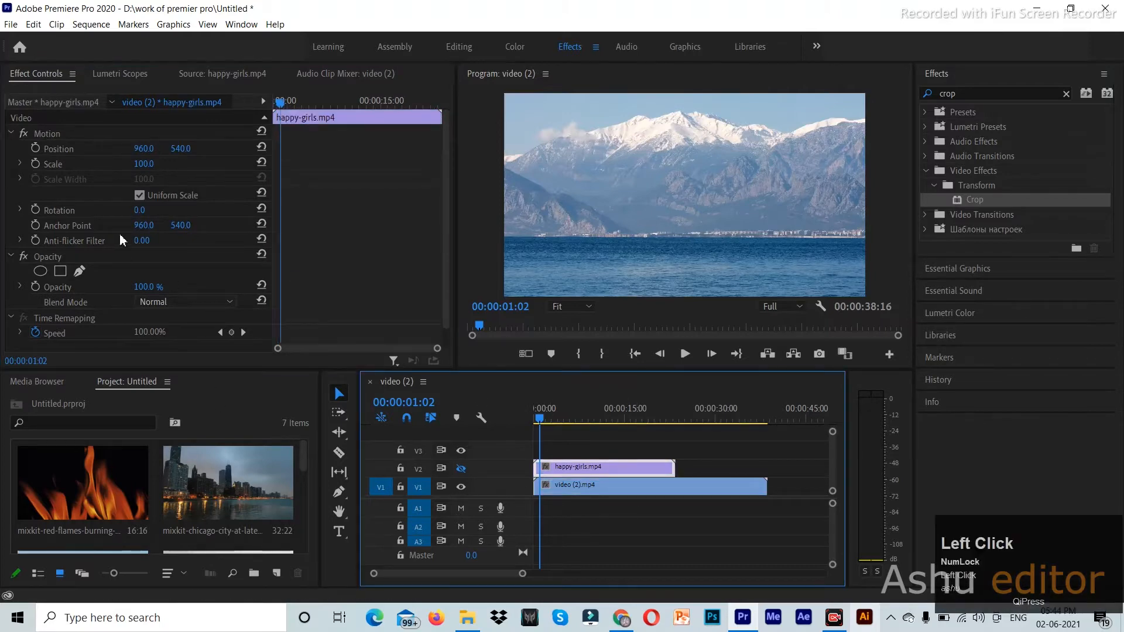
- Try Screen blend mode on the girls clip and turn V2's output back on
{"action": "left_click", "coordinate": [182, 303]}
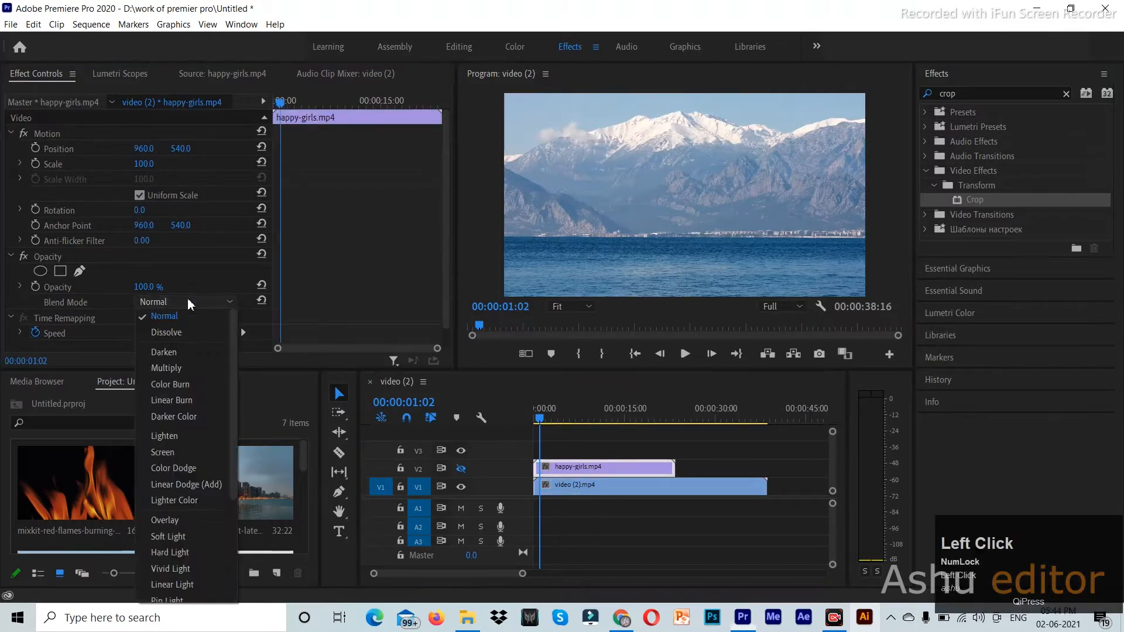
{"action": "left_click", "coordinate": [197, 452]}
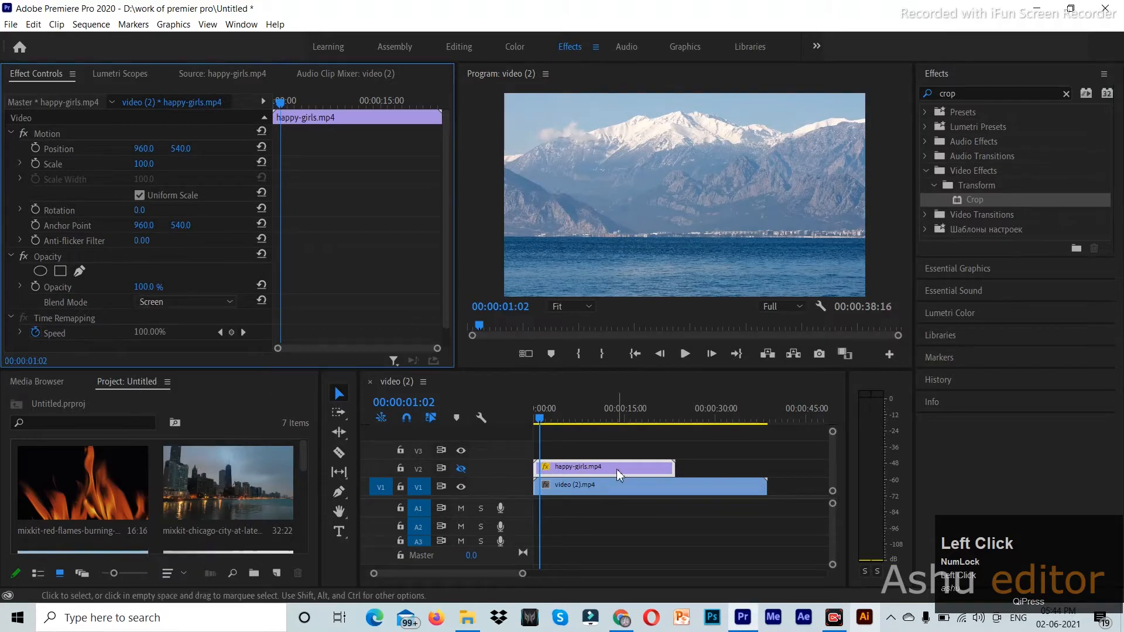
{"action": "left_click_drag", "start_coordinate": [540, 419], "coordinate": [535, 423]}
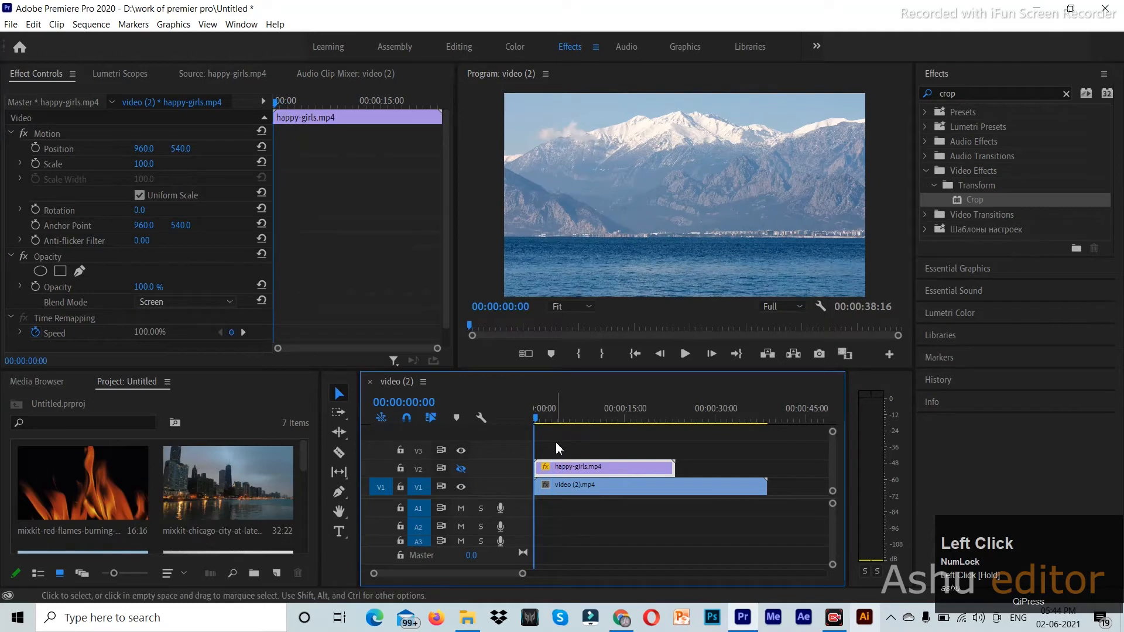
{"action": "left_click", "coordinate": [588, 485]}
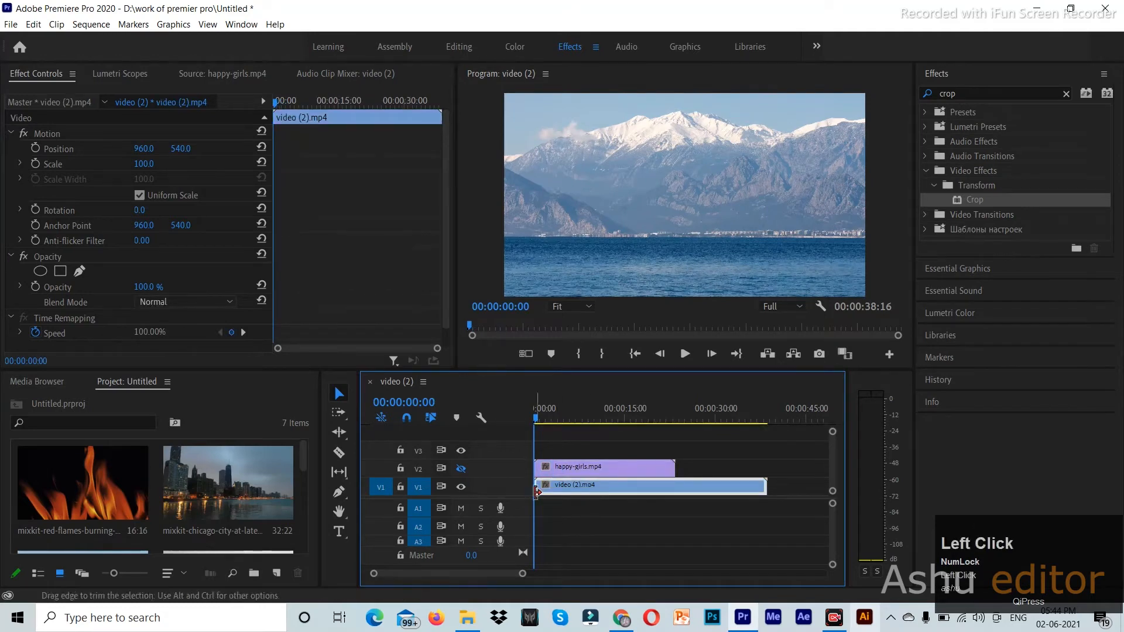
{"action": "left_click", "coordinate": [461, 469]}
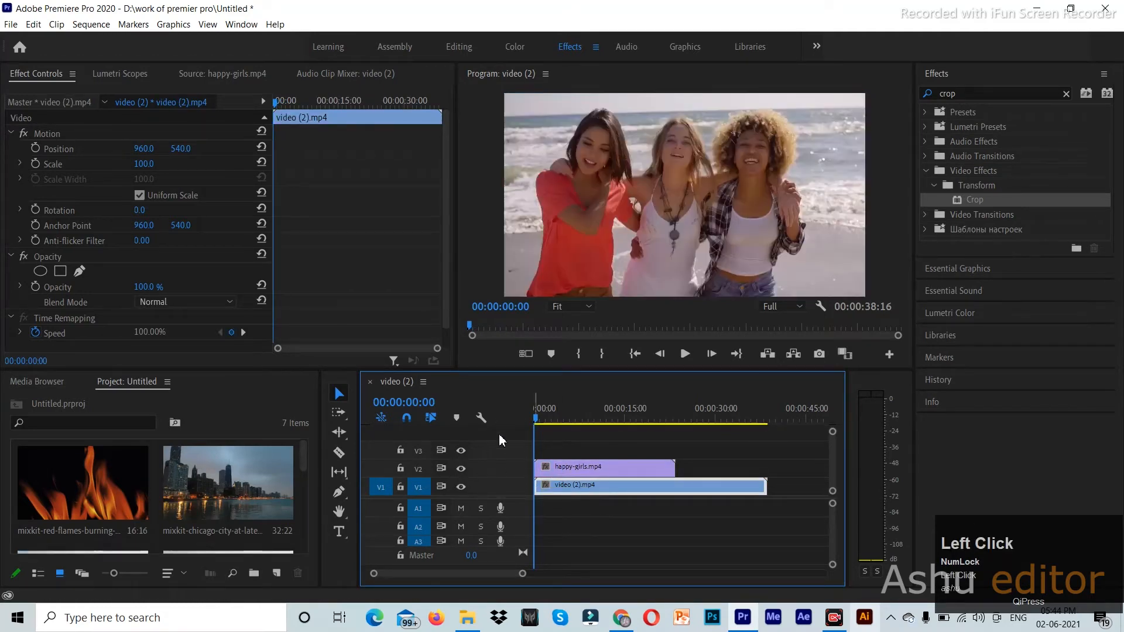
{"action": "left_click_drag", "start_coordinate": [535, 421], "coordinate": [547, 421]}
{"action": "left_click", "coordinate": [586, 467]}
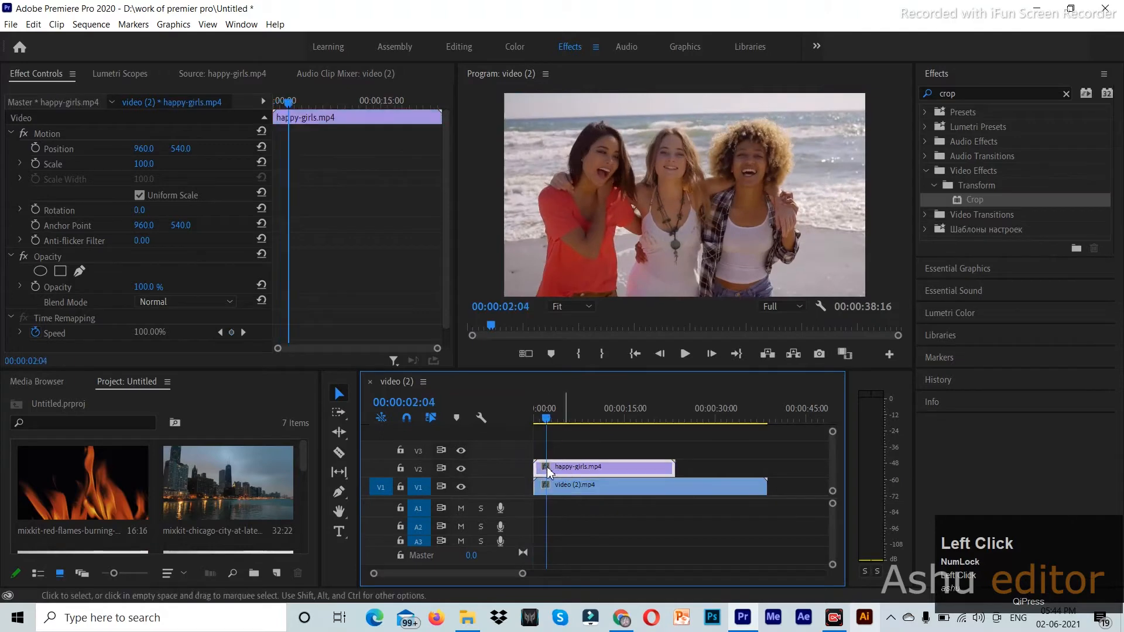
- With V2 visible, apply Screen blend mode again, then revert it to Normal
{"action": "left_click", "coordinate": [214, 302]}
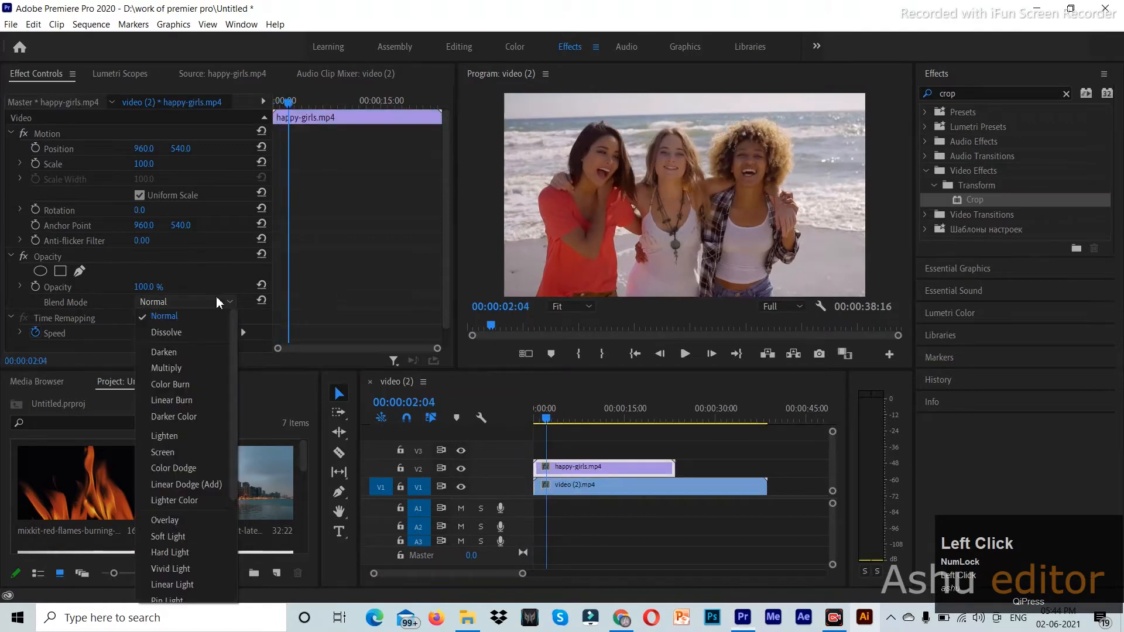
{"action": "left_click", "coordinate": [177, 454]}
{"action": "left_click_drag", "start_coordinate": [548, 420], "coordinate": [535, 458]}
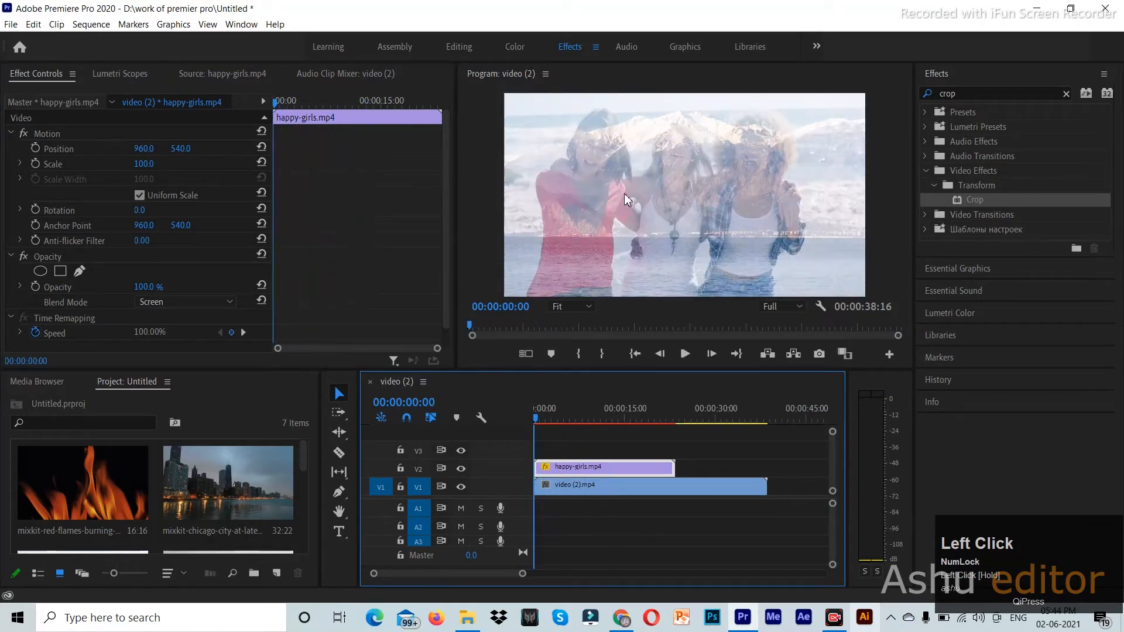
{"action": "left_click", "coordinate": [188, 302]}
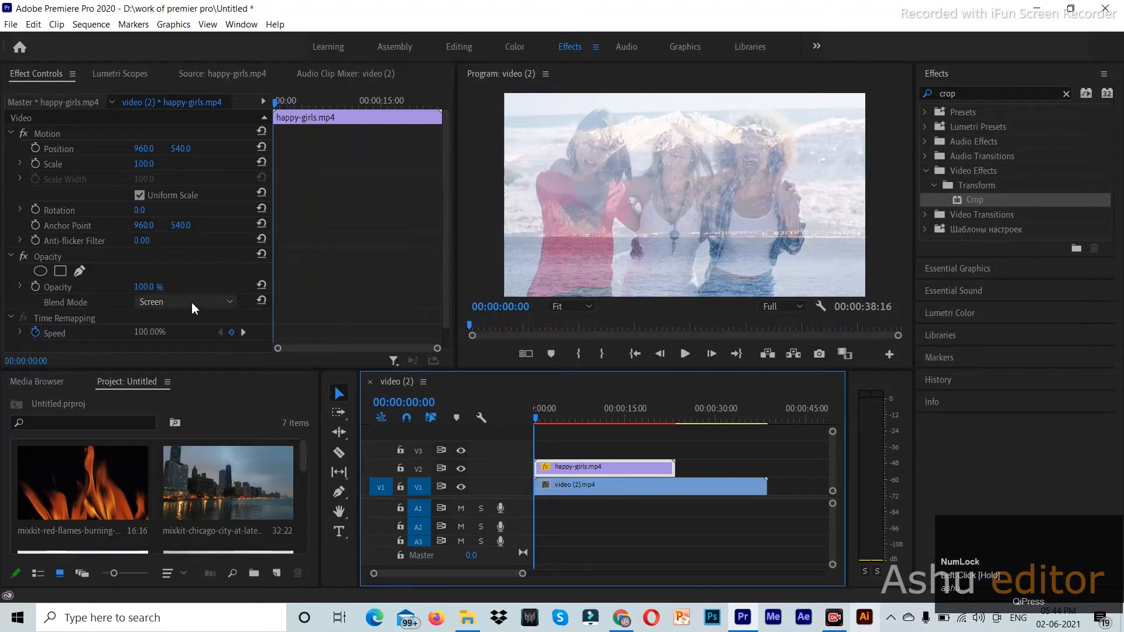
{"action": "scroll", "coordinate": [196, 328], "scroll_direction": "up", "scroll_amount": 3}
{"action": "left_click", "coordinate": [195, 319]}
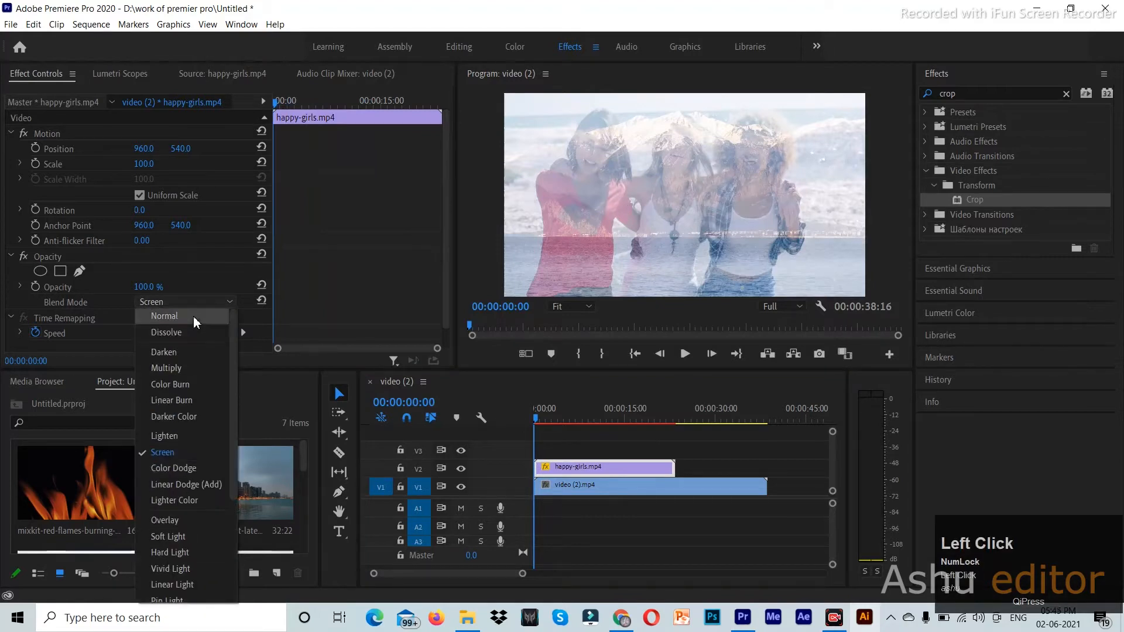
- Preview the sequence, try Lighten blend mode, and undo back to Normal
{"action": "left_click_drag", "start_coordinate": [561, 423], "coordinate": [532, 438]}
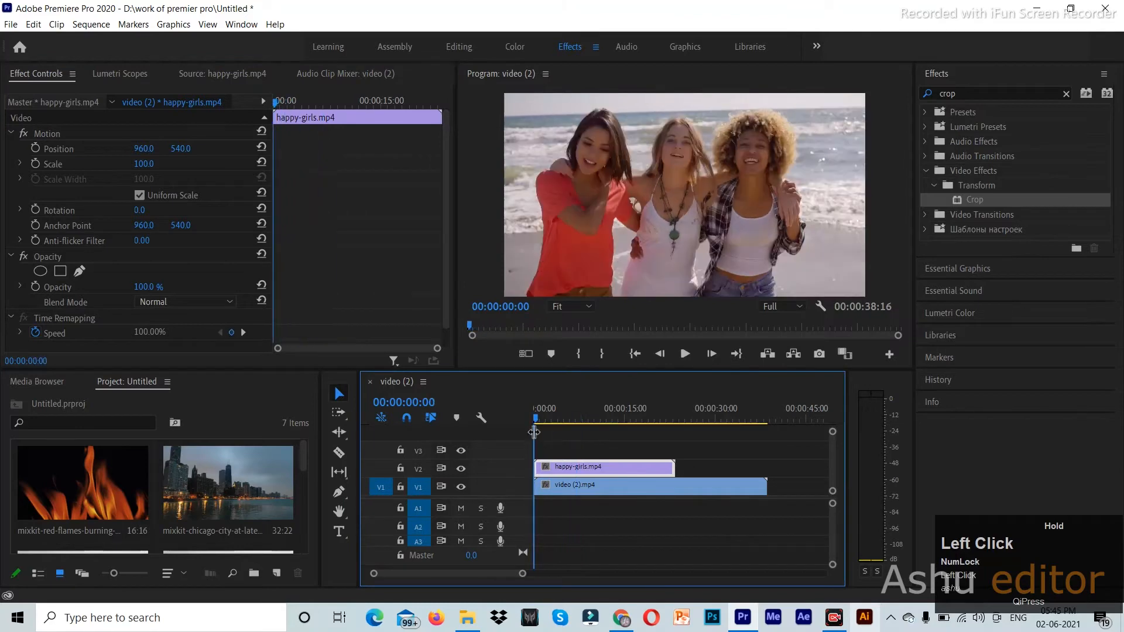
{"action": "left_click_drag", "start_coordinate": [548, 423], "coordinate": [528, 432]}
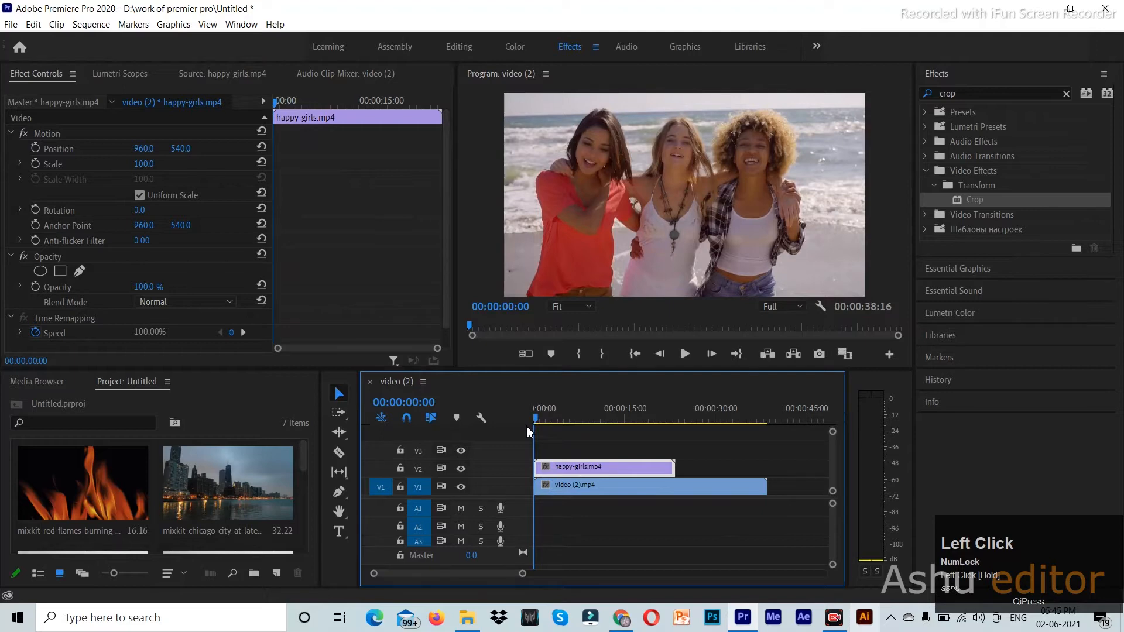
{"action": "left_click", "coordinate": [202, 301]}
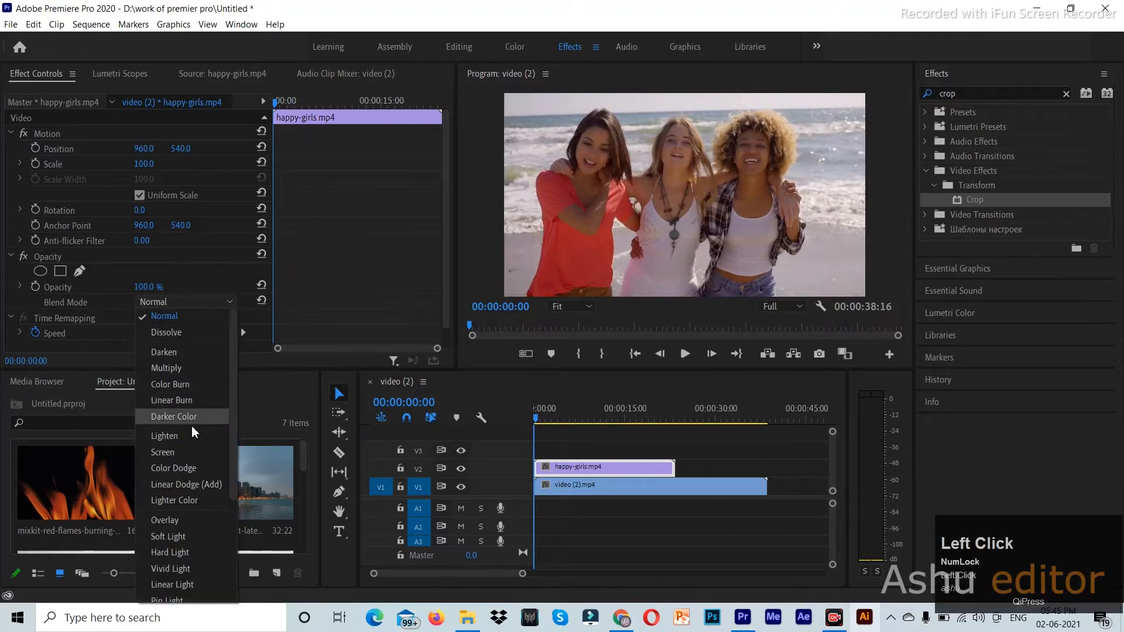
{"action": "left_click", "coordinate": [192, 437]}
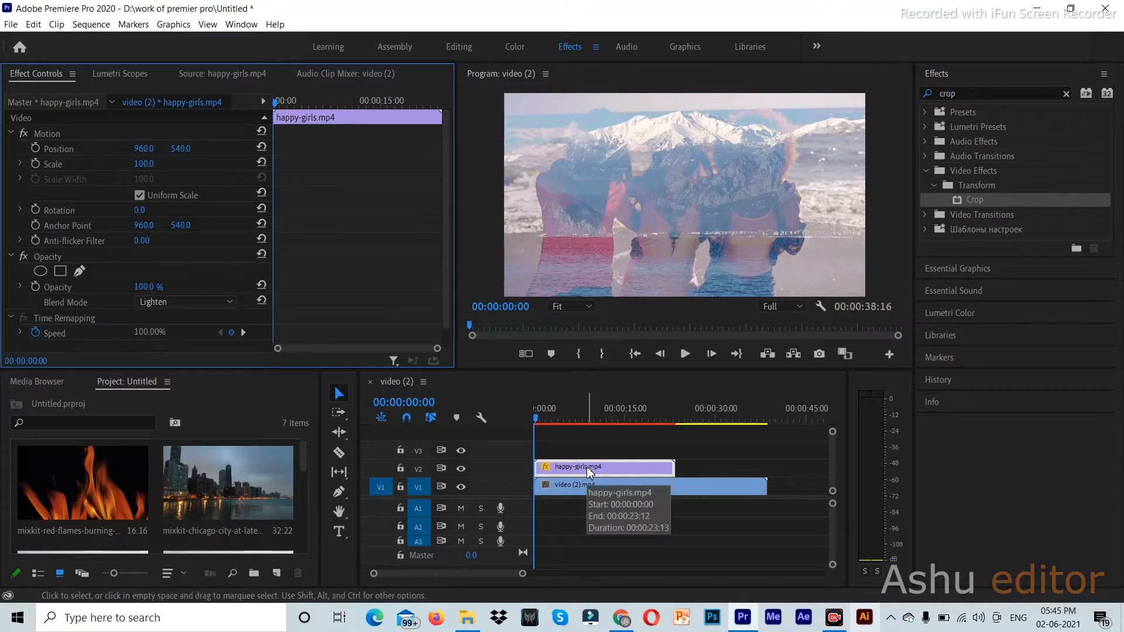
{"action": "key", "text": "ctrl+z"}
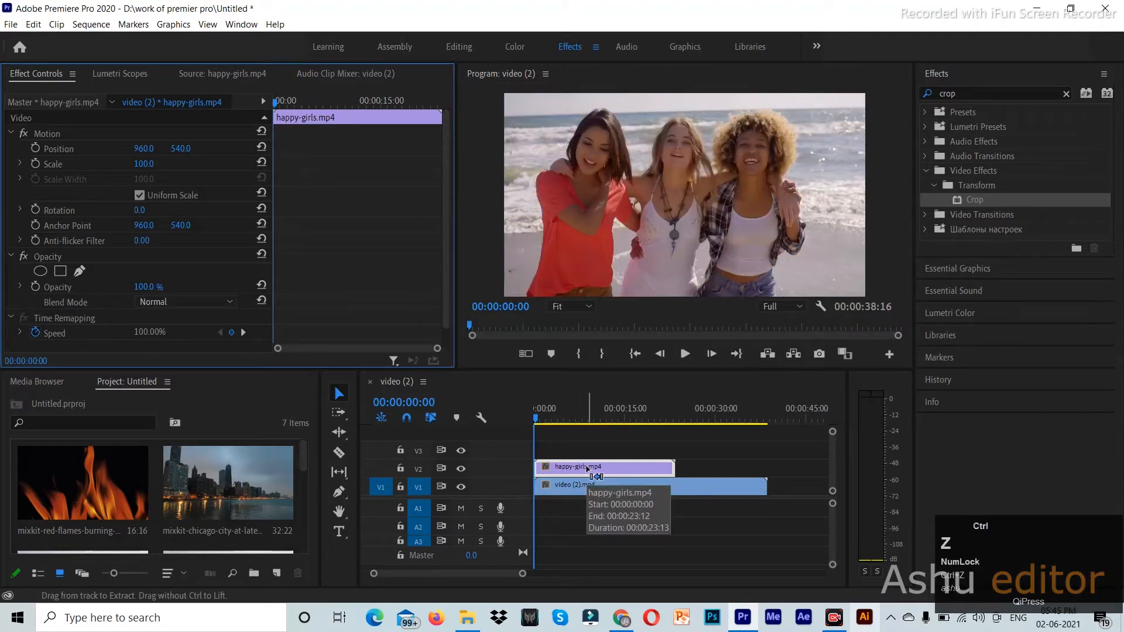
{"action": "left_click", "coordinate": [568, 507]}
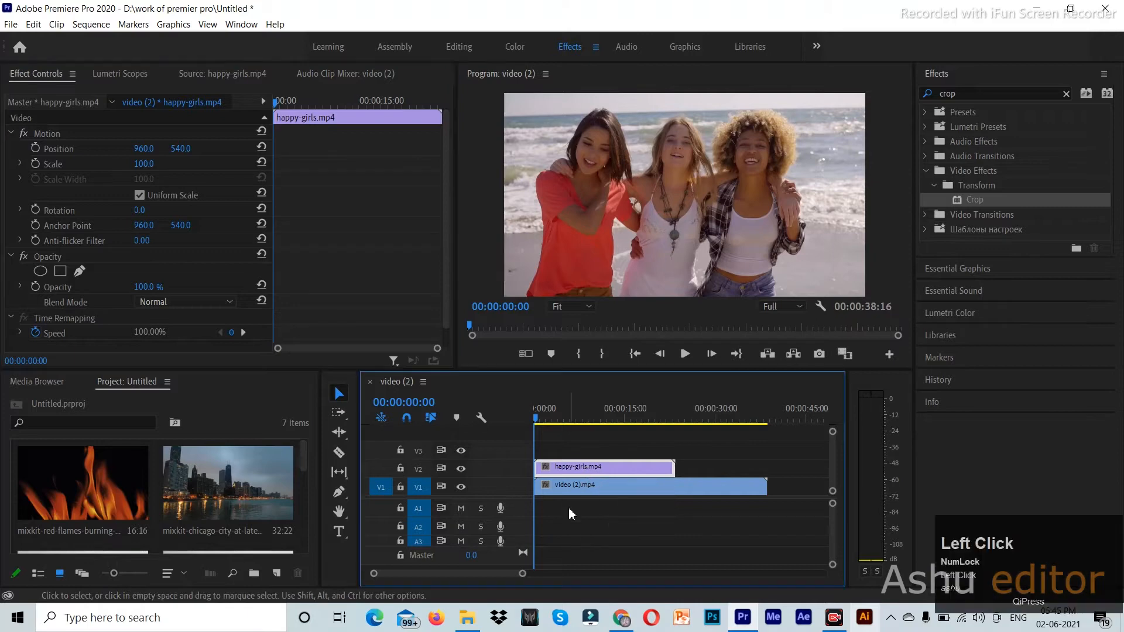
- Add Transform > Crop to happy-girls.mp4 on V2, with all edges at 0.0%
{"action": "left_click", "coordinate": [571, 487]}
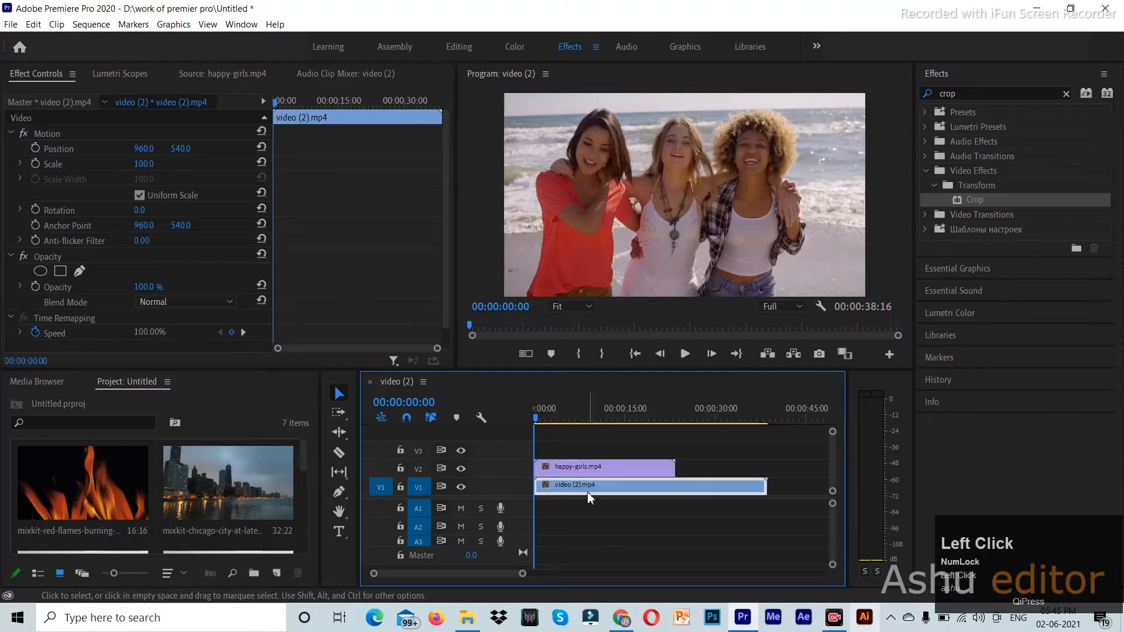
{"action": "left_click", "coordinate": [551, 467]}
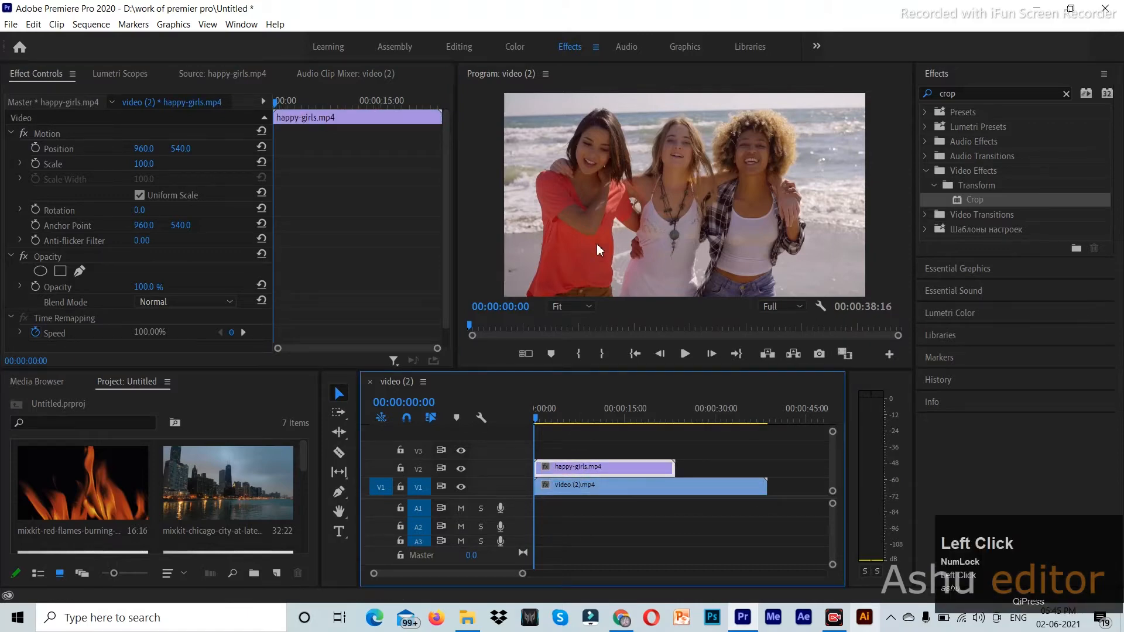
{"action": "left_click_drag", "start_coordinate": [972, 214], "coordinate": [603, 472]}
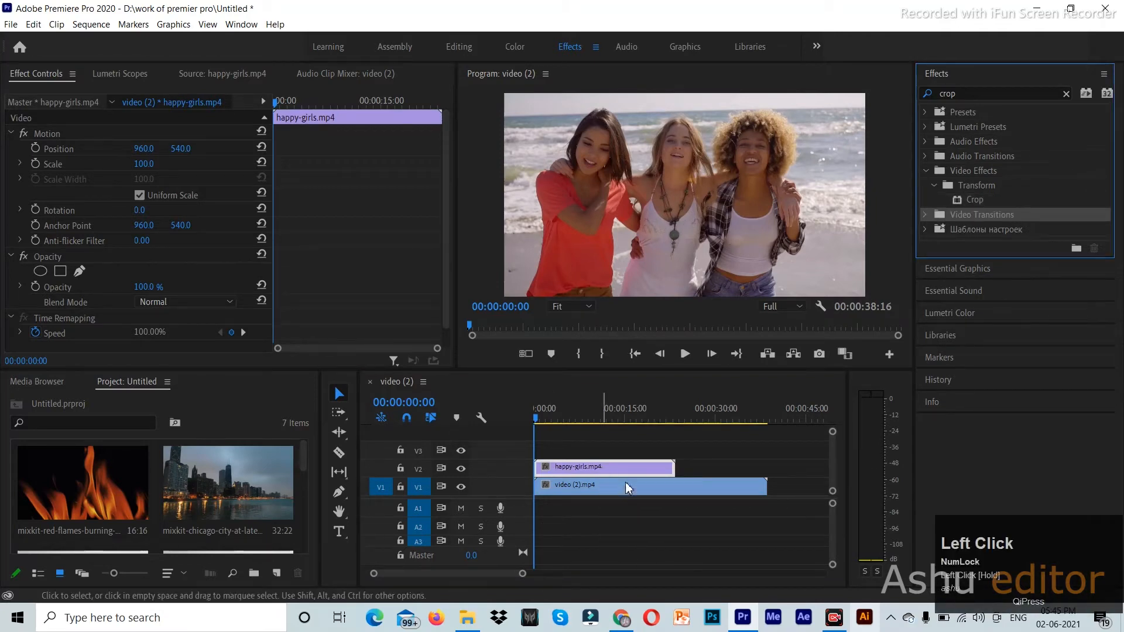
{"action": "left_click", "coordinate": [980, 199]}
{"action": "left_click_drag", "start_coordinate": [981, 203], "coordinate": [621, 468]}
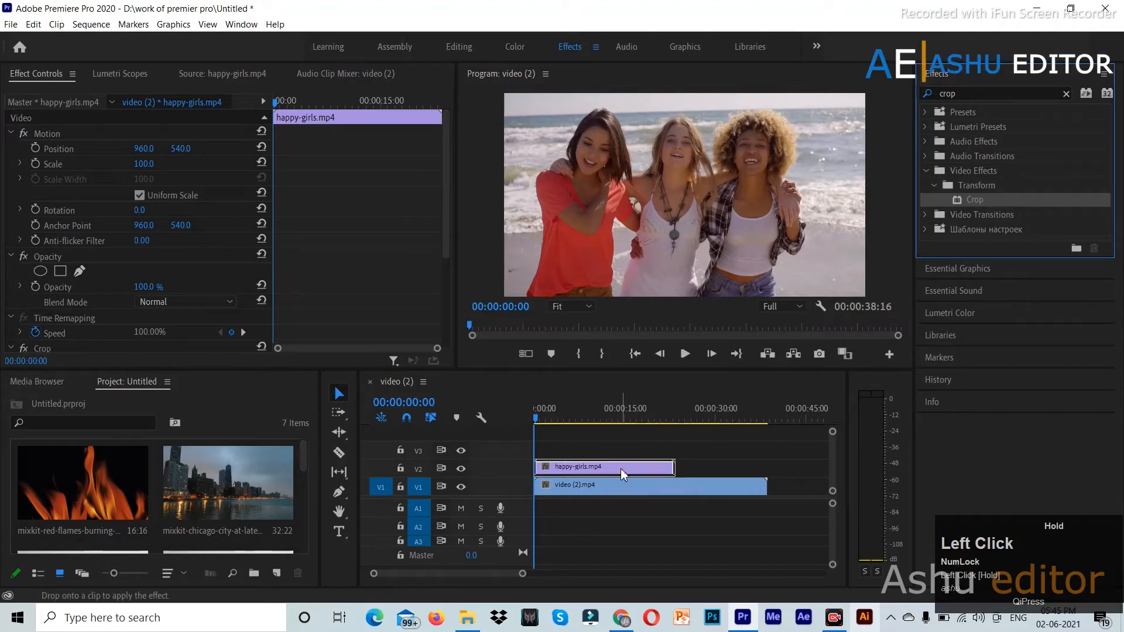
{"action": "scroll", "coordinate": [343, 261], "scroll_direction": "down", "scroll_amount": 5}
{"action": "scroll", "coordinate": [343, 262], "scroll_direction": "down", "scroll_amount": 2}
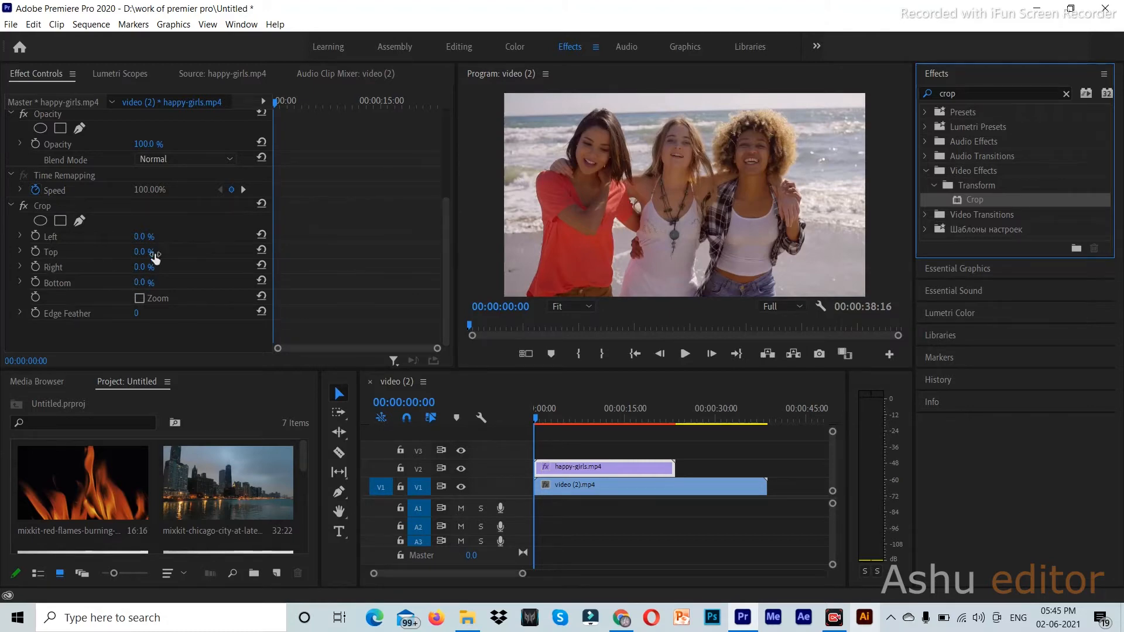
- Crop happy-girls.mp4 53.0% from the right and play back to preview the mountains
{"action": "mouse_move", "coordinate": [143, 236]}
{"action": "left_mouse_down"}
{"action": "mouse_move", "coordinate": [290, 236]}
{"action": "mouse_move", "coordinate": [142, 236]}
{"action": "mouse_move", "coordinate": [185, 251]}
{"action": "mouse_move", "coordinate": [154, 252]}
{"action": "left_mouse_up"}
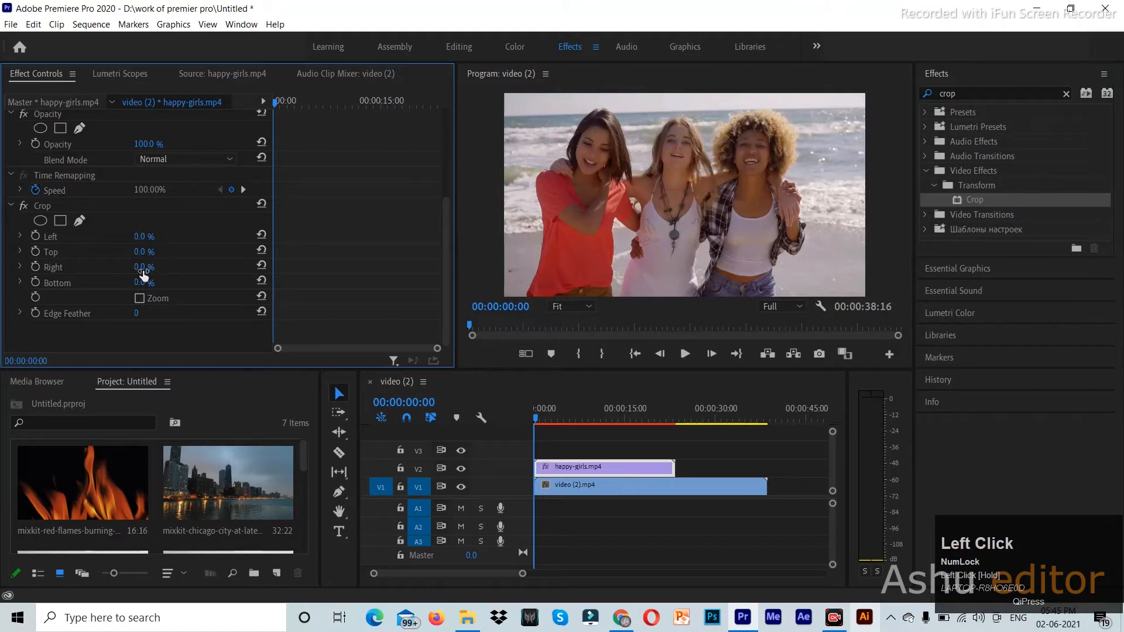
{"action": "mouse_move", "coordinate": [137, 272]}
{"action": "left_mouse_down"}
{"action": "mouse_move", "coordinate": [165, 273]}
{"action": "mouse_move", "coordinate": [134, 272]}
{"action": "mouse_move", "coordinate": [145, 284]}
{"action": "mouse_move", "coordinate": [187, 284]}
{"action": "mouse_move", "coordinate": [143, 284]}
{"action": "left_mouse_up"}
{"action": "left_click_drag", "start_coordinate": [142, 271], "coordinate": [175, 271]}
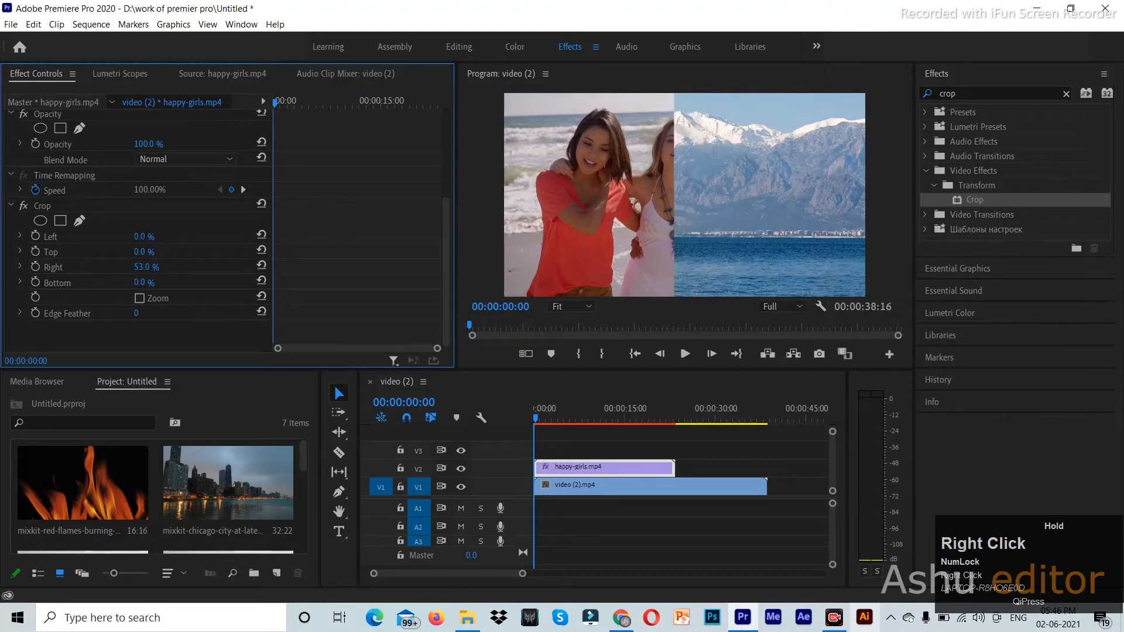
{"action": "key", "text": "space"}
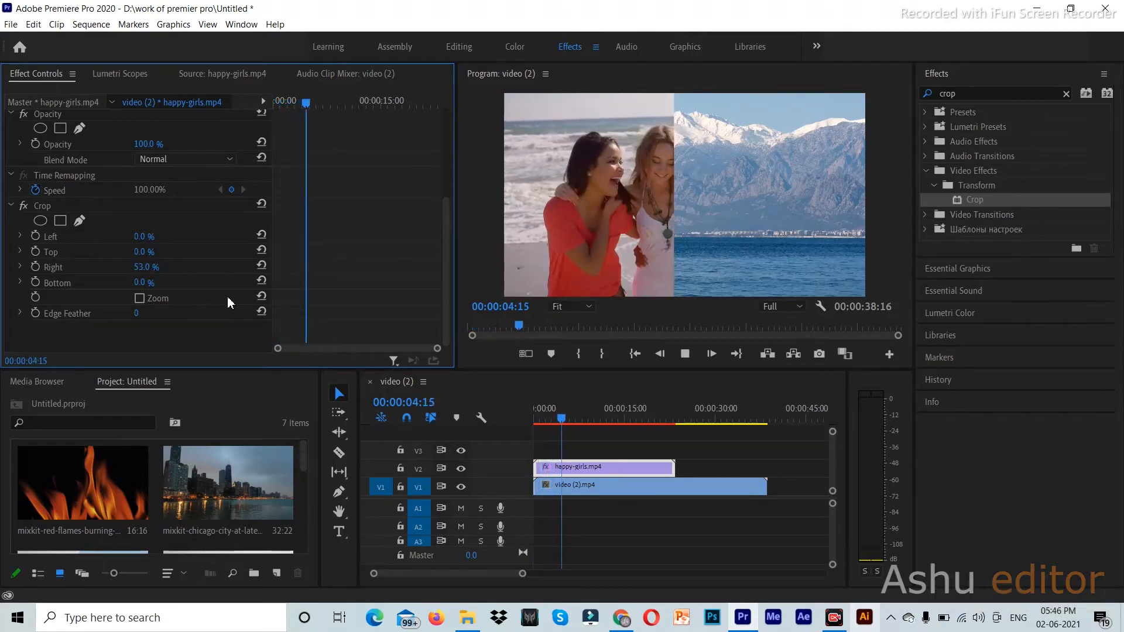
{"action": "key", "text": "space"}
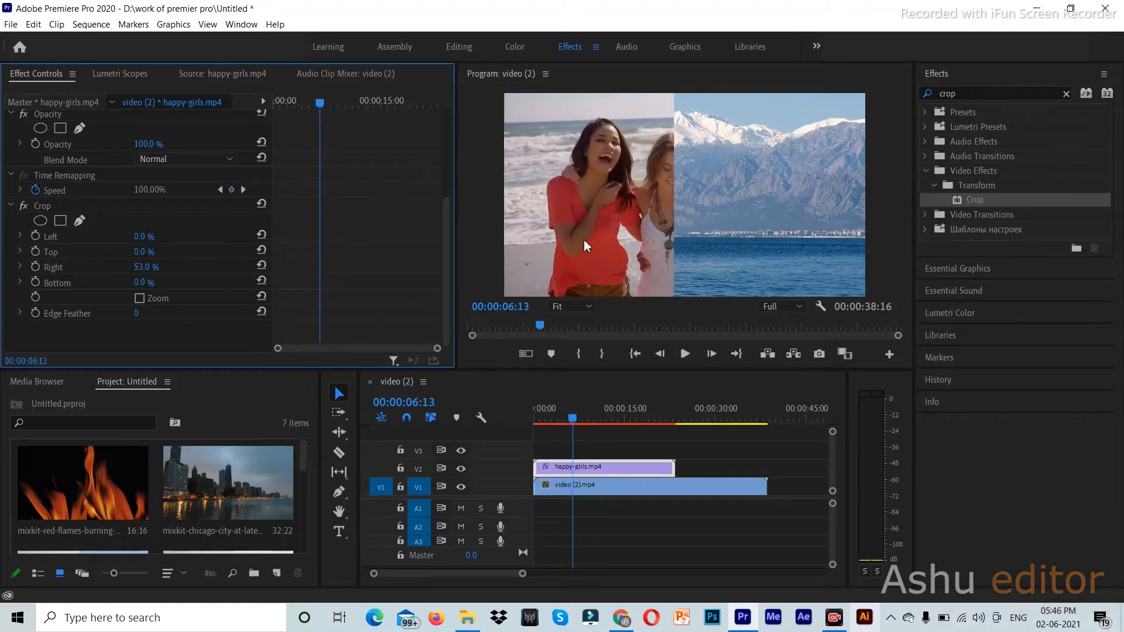
{"action": "left_click", "coordinate": [599, 467]}
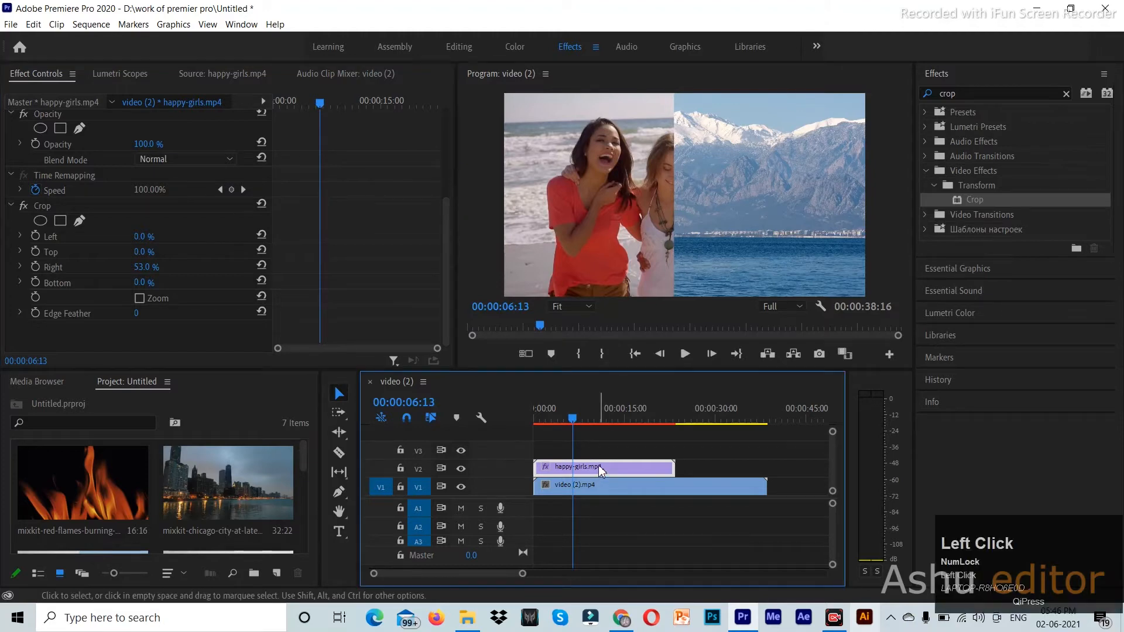
{"action": "mouse_move", "coordinate": [567, 417]}
{"action": "left_mouse_down"}
{"action": "mouse_move", "coordinate": [536, 421]}
{"action": "mouse_move", "coordinate": [553, 423]}
{"action": "left_mouse_up"}
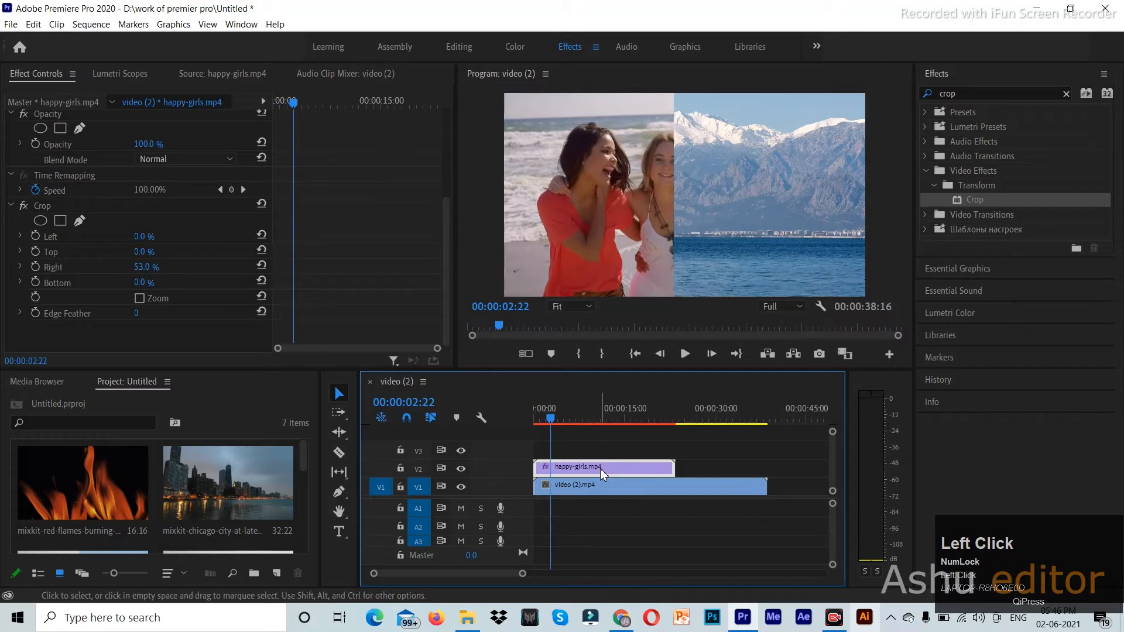
- Delete the Crop effect from the girls clip and hide V1's output
{"action": "left_click", "coordinate": [69, 199]}
{"action": "key", "text": "Delete"}
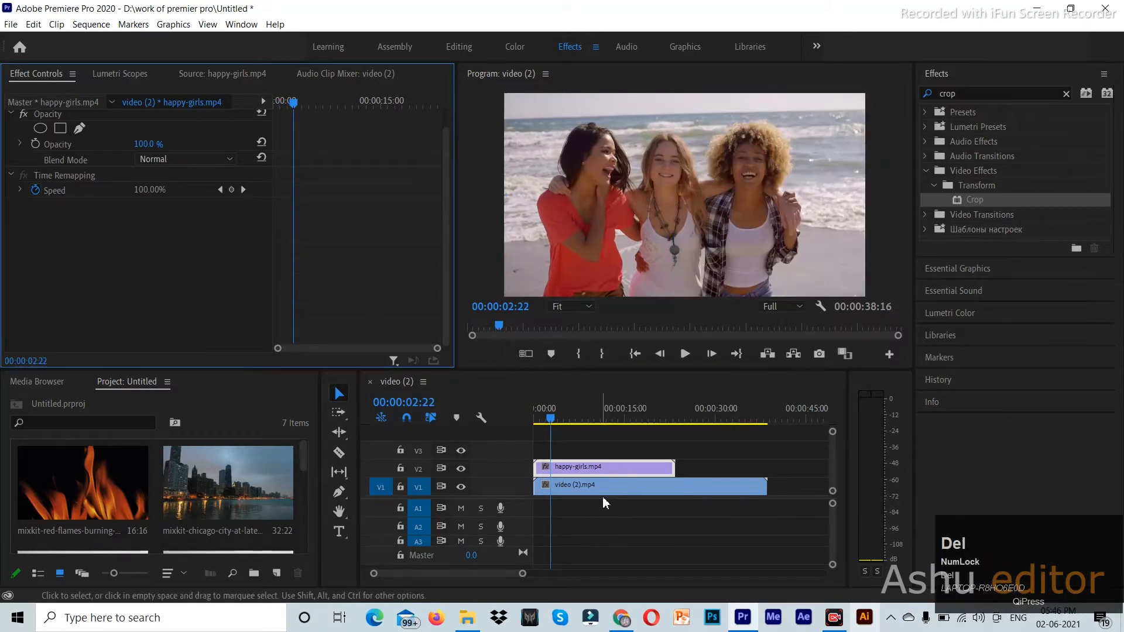
{"action": "left_click", "coordinate": [614, 486]}
{"action": "left_click", "coordinate": [461, 487]}
{"action": "left_click", "coordinate": [608, 462]}
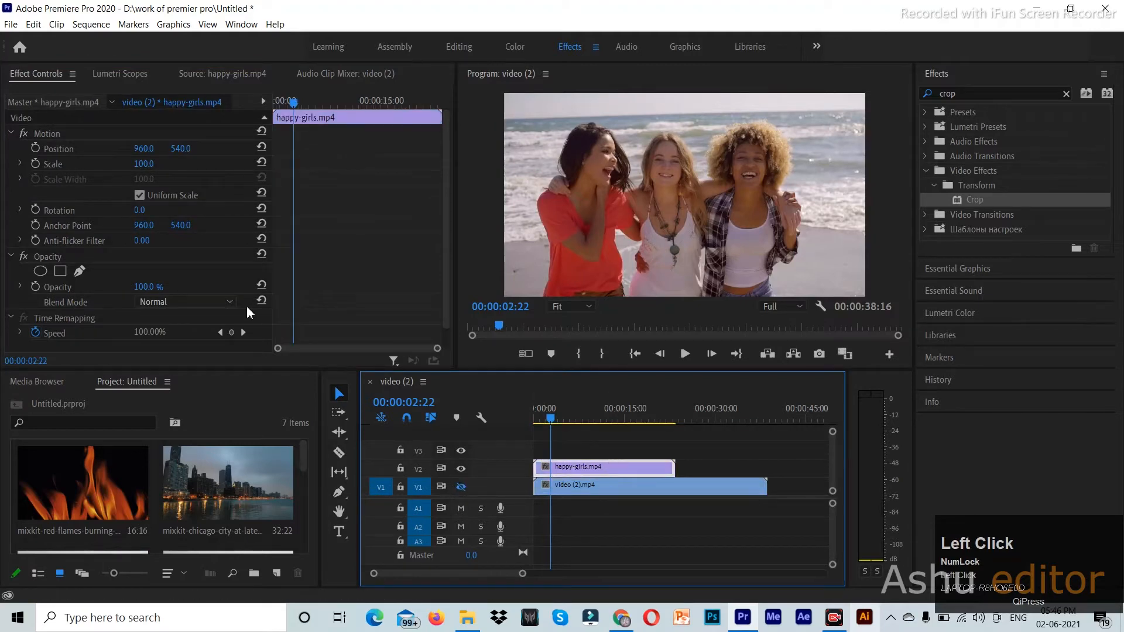
- Delete the mountain clip from V1 and turn V1's output back on
{"action": "left_click", "coordinate": [592, 484]}
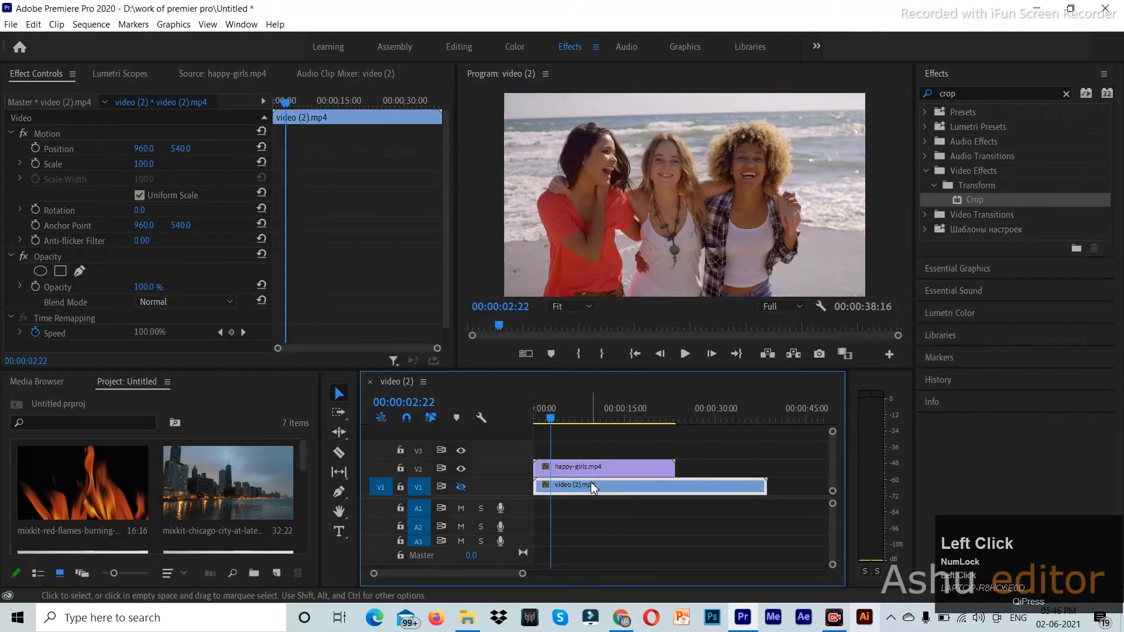
{"action": "key", "text": "Delete"}
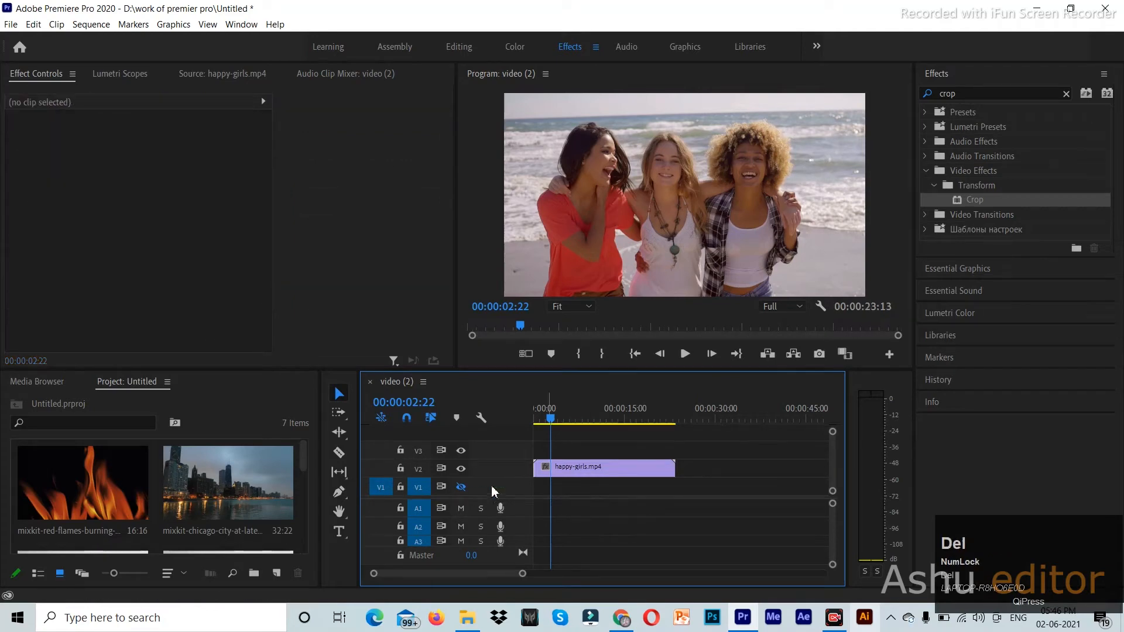
{"action": "left_click", "coordinate": [462, 487]}
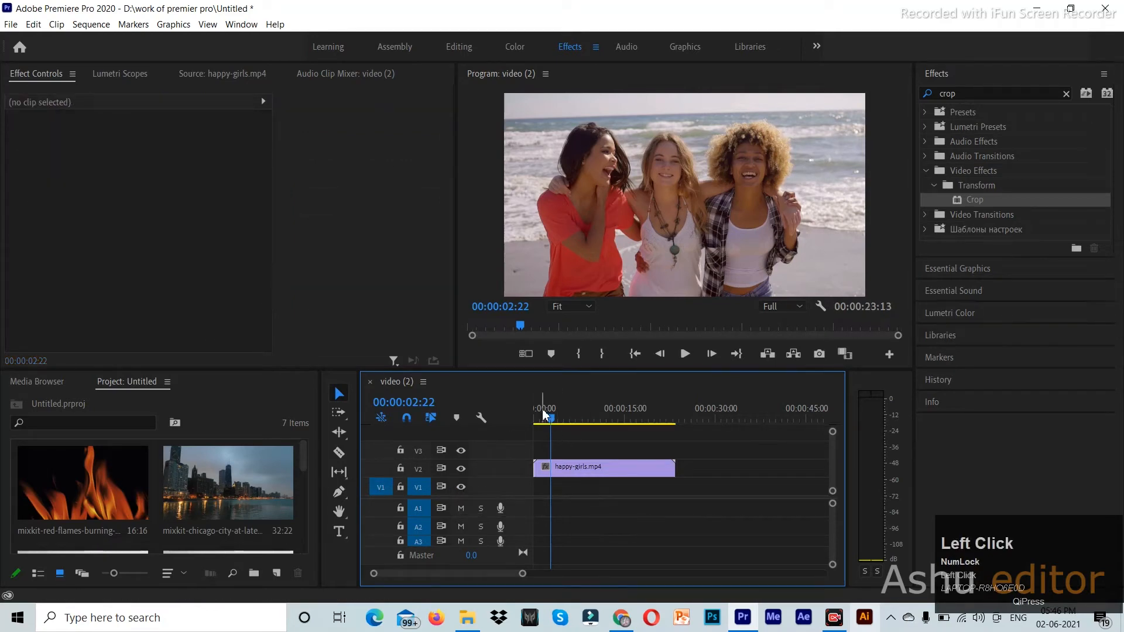
{"action": "left_click_drag", "start_coordinate": [553, 420], "coordinate": [528, 429]}
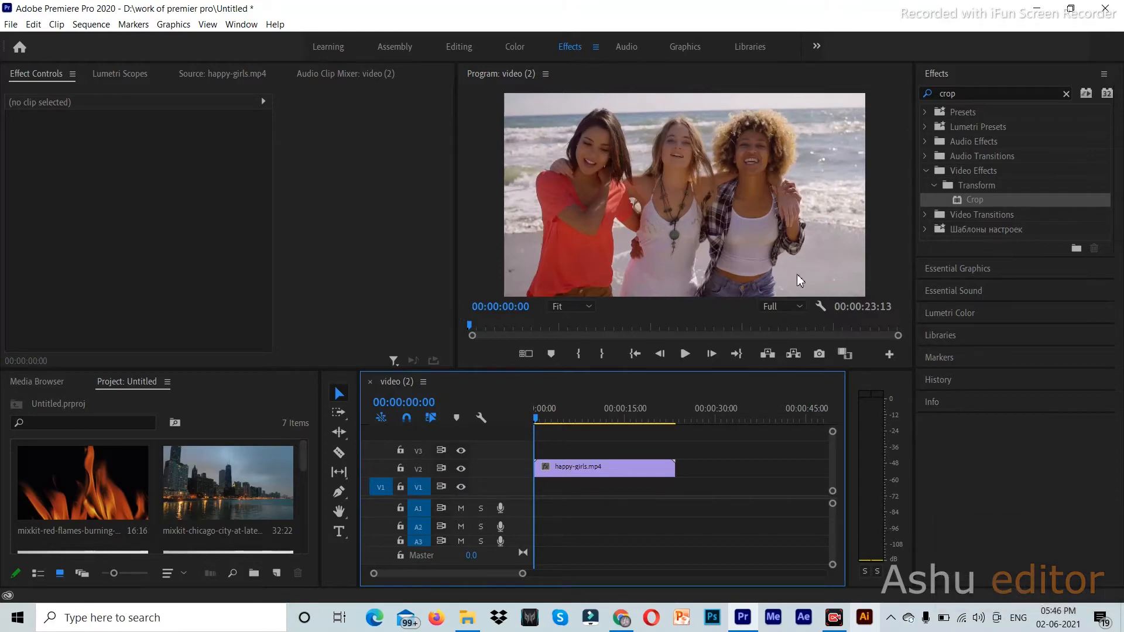
- Apply the Crop effect to the beach clip on V2
{"action": "left_click", "coordinate": [571, 469]}
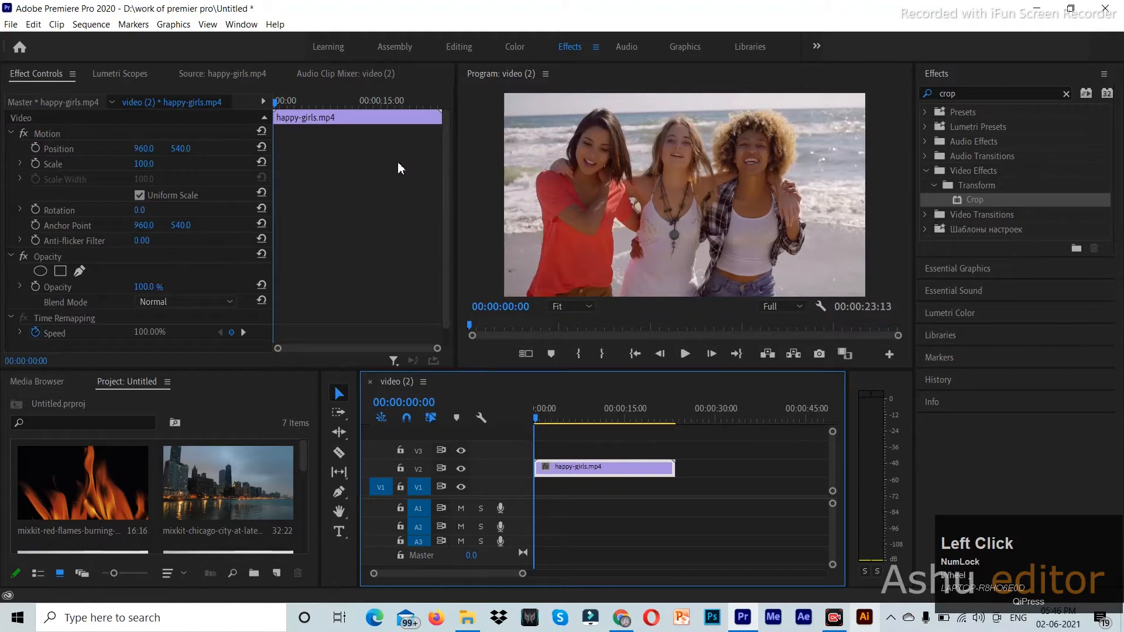
{"action": "scroll", "coordinate": [400, 168], "scroll_direction": "down", "scroll_amount": 1}
{"action": "left_click_drag", "start_coordinate": [1046, 199], "coordinate": [575, 467]}
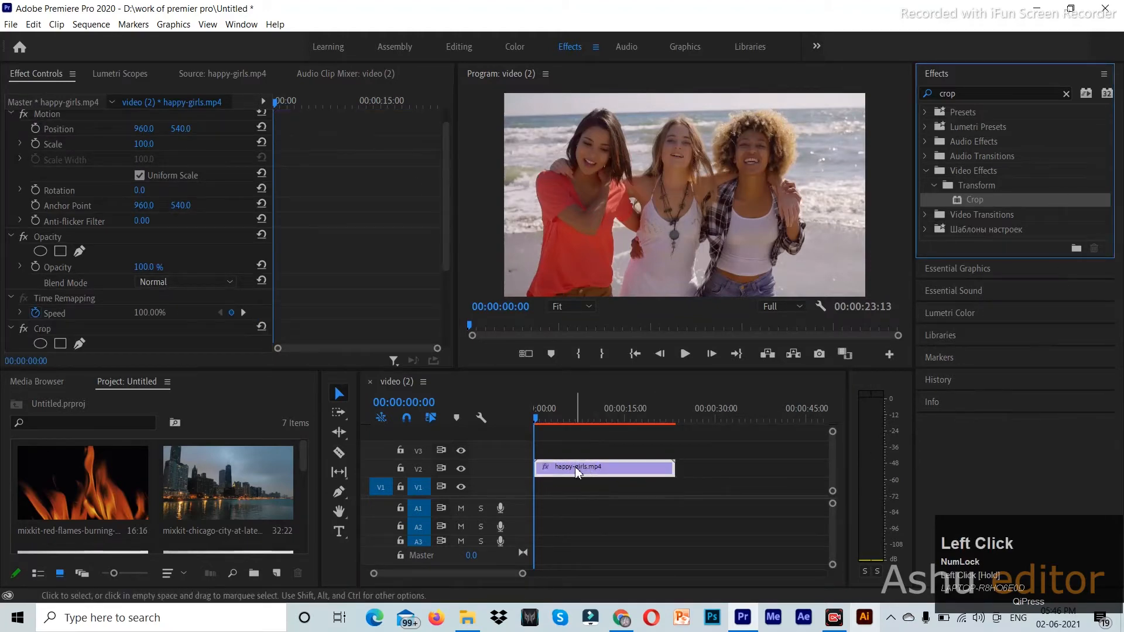
{"action": "scroll", "coordinate": [335, 158], "scroll_direction": "down", "scroll_amount": 5}
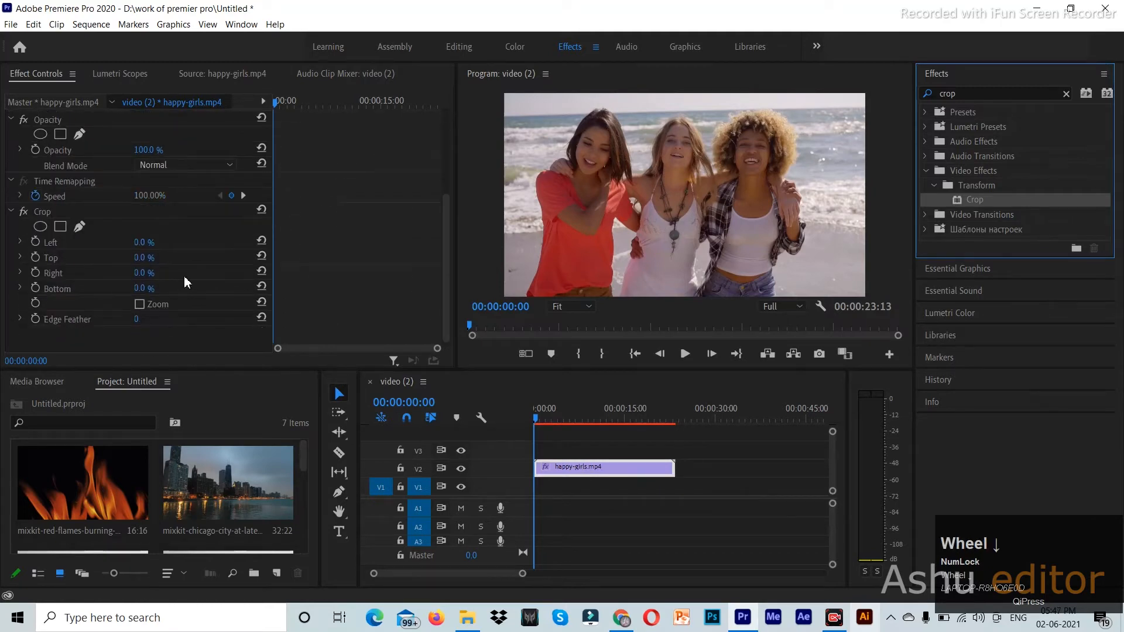
- Set Crop Top and Bottom to 10% and preview the letterboxed clip
{"action": "left_click", "coordinate": [143, 258]}
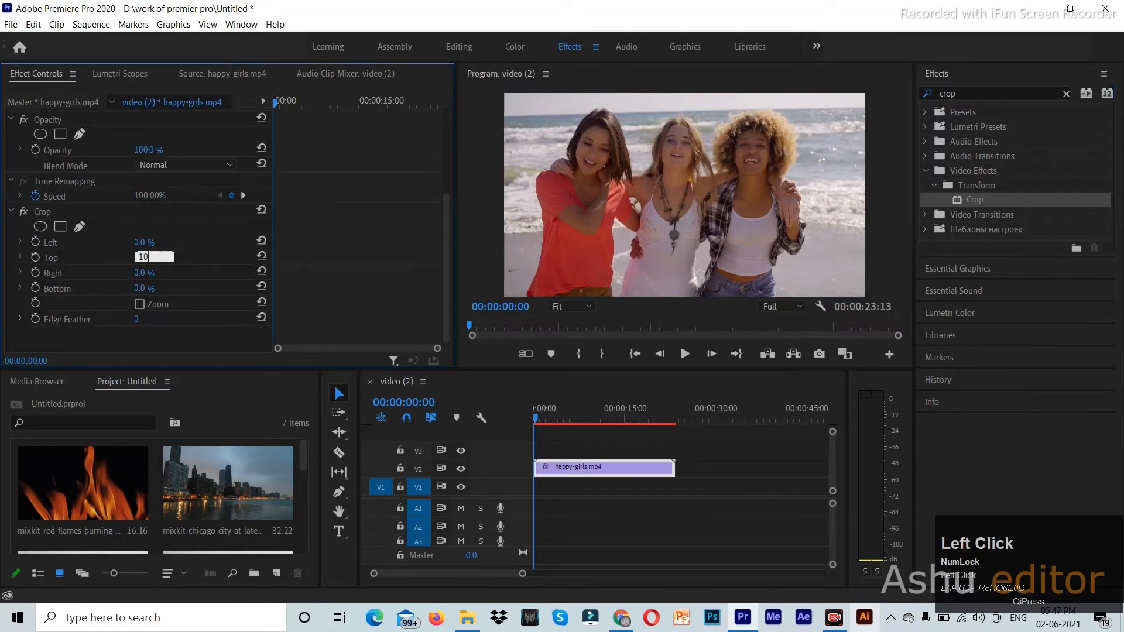
{"action": "type", "text": "10"}
{"action": "key", "text": "Return"}
{"action": "left_click", "coordinate": [154, 286]}
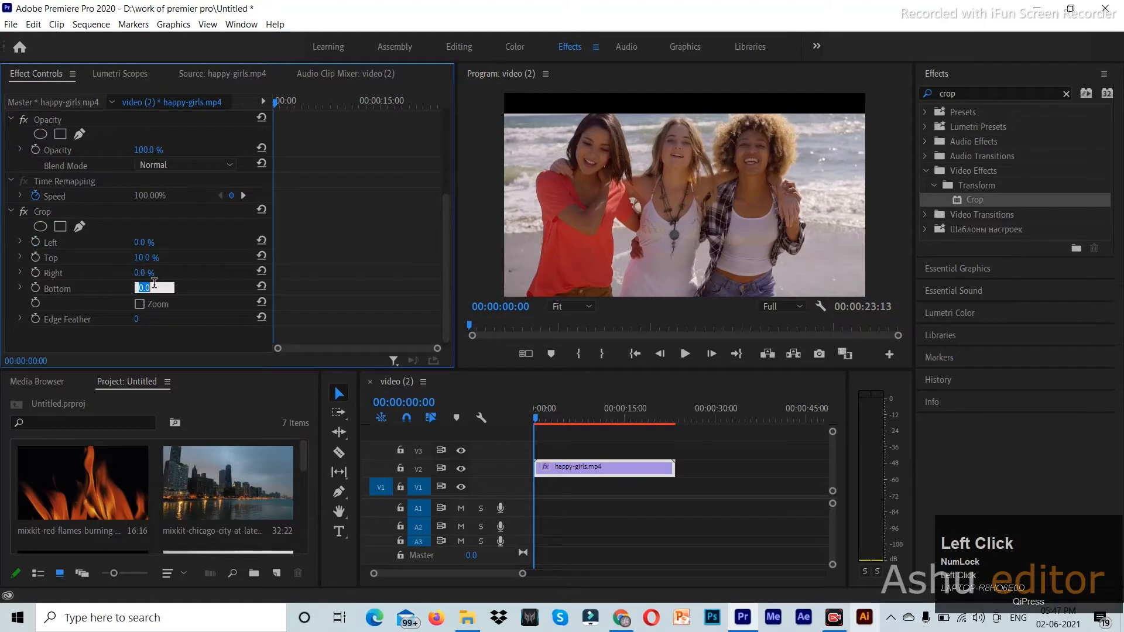
{"action": "type", "text": "10"}
{"action": "key", "text": "Return"}
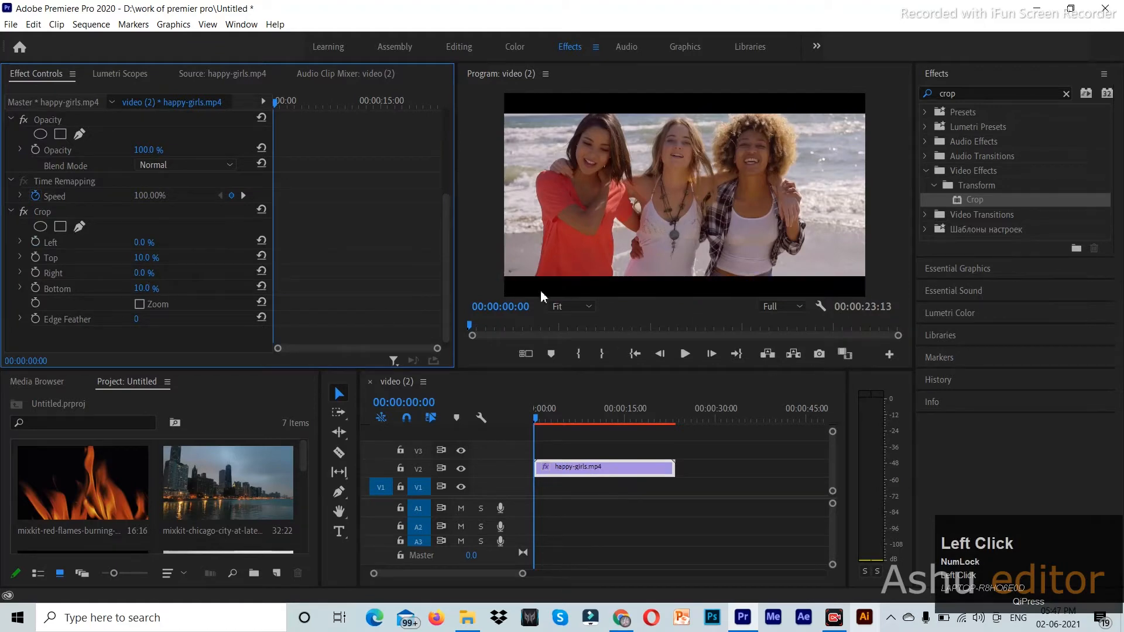
{"action": "mouse_move", "coordinate": [542, 419]}
{"action": "left_mouse_down"}
{"action": "mouse_move", "coordinate": [671, 434]}
{"action": "mouse_move", "coordinate": [535, 421]}
{"action": "left_mouse_up"}
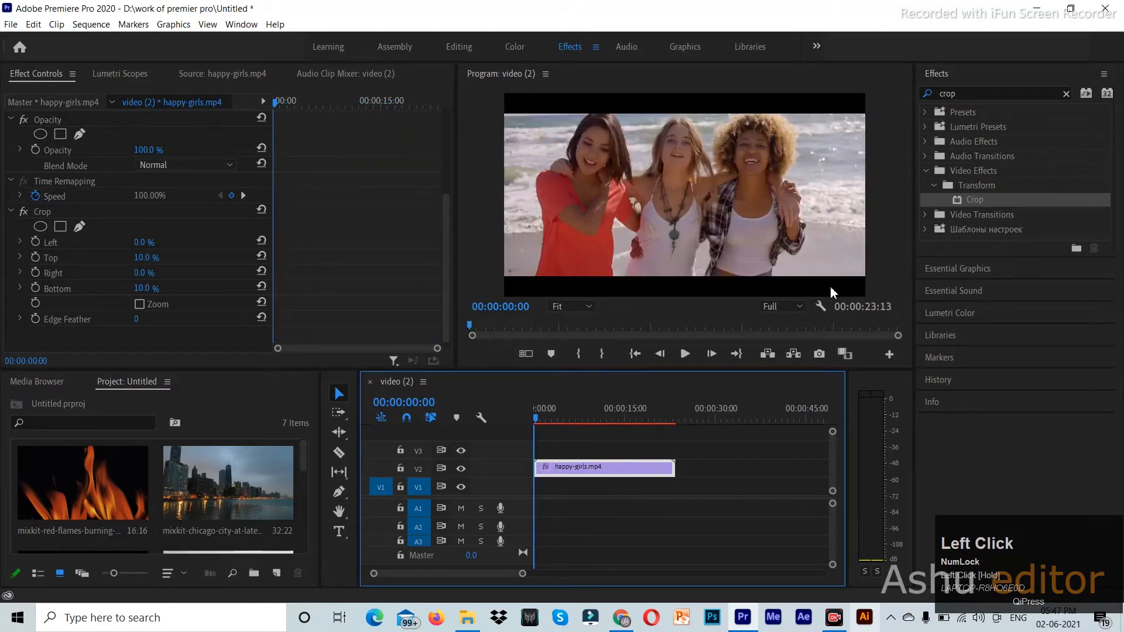
{"action": "left_click_drag", "start_coordinate": [536, 421], "coordinate": [532, 450]}
{"action": "left_click", "coordinate": [567, 282]}
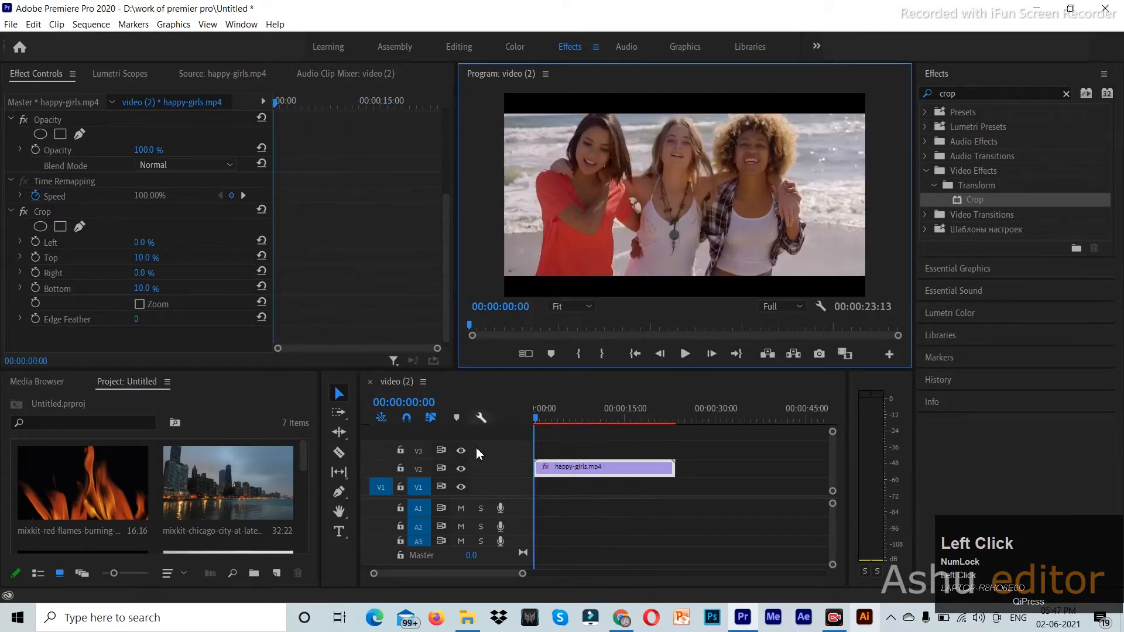
{"action": "left_click", "coordinate": [461, 469]}
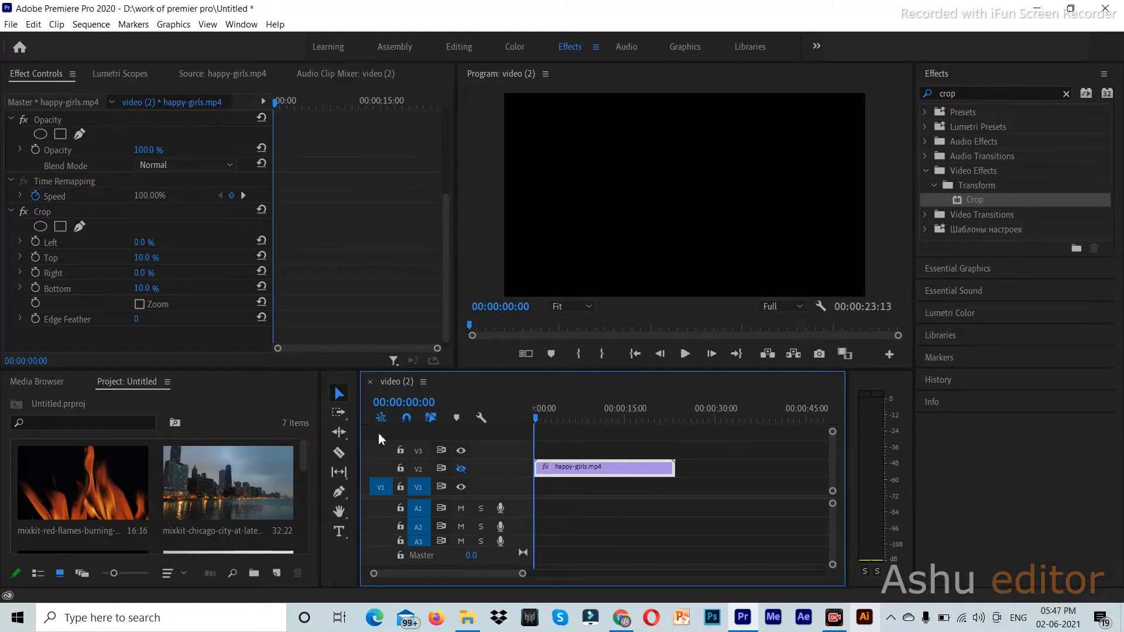
{"action": "left_click", "coordinate": [341, 496]}
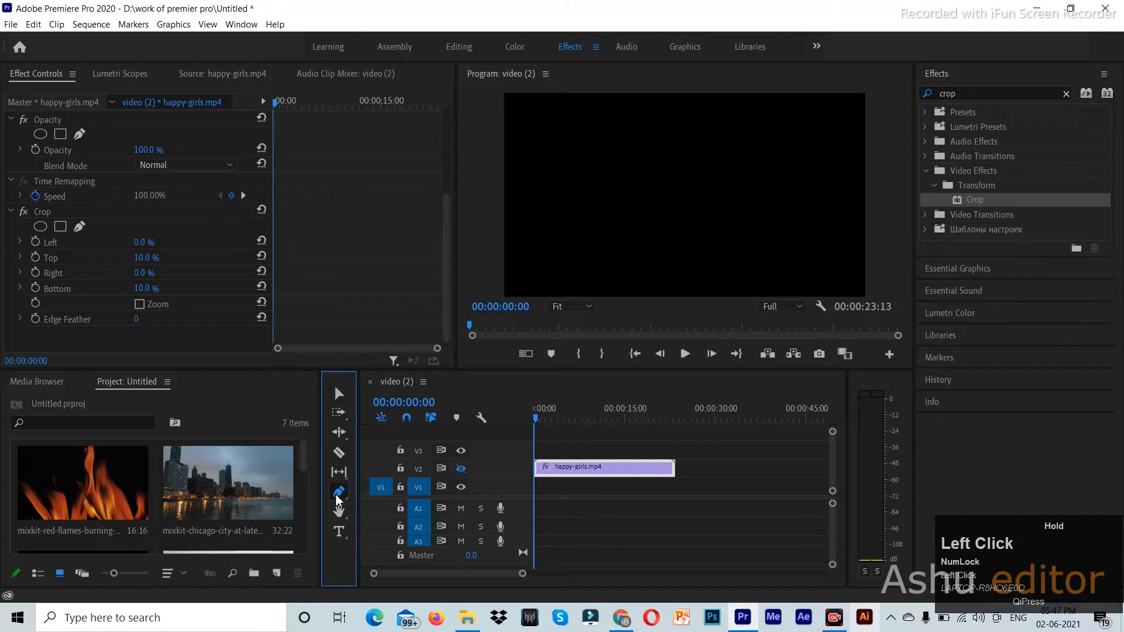
{"action": "left_click", "coordinate": [404, 506]}
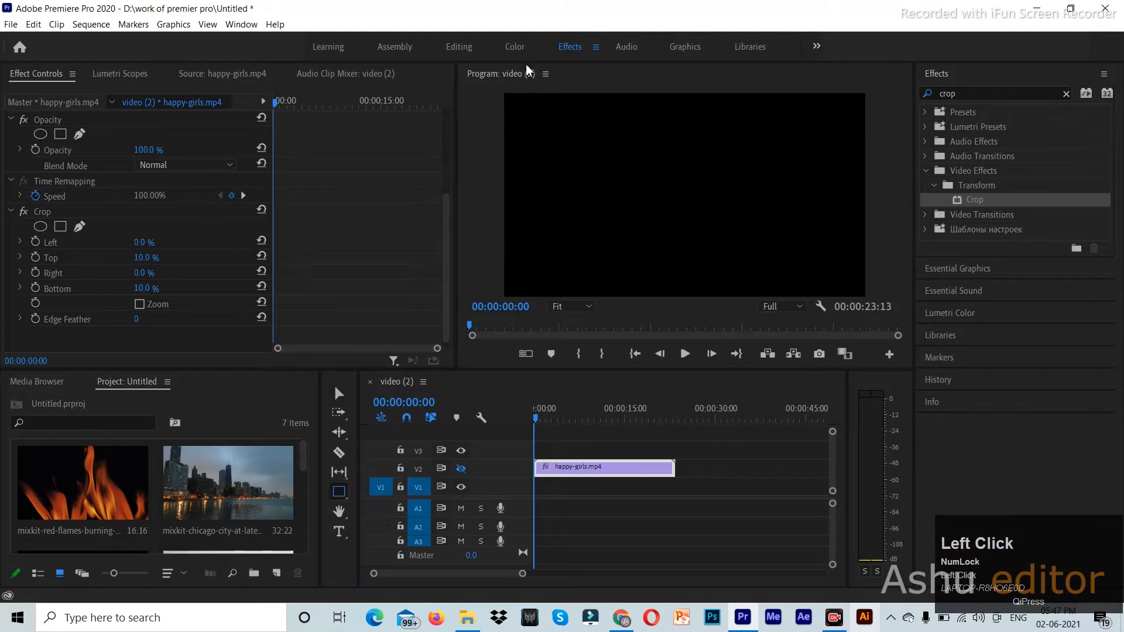
{"action": "left_click_drag", "start_coordinate": [508, 92], "coordinate": [875, 304]}
{"action": "key", "text": "v"}
{"action": "left_click_drag", "start_coordinate": [711, 223], "coordinate": [697, 232]}
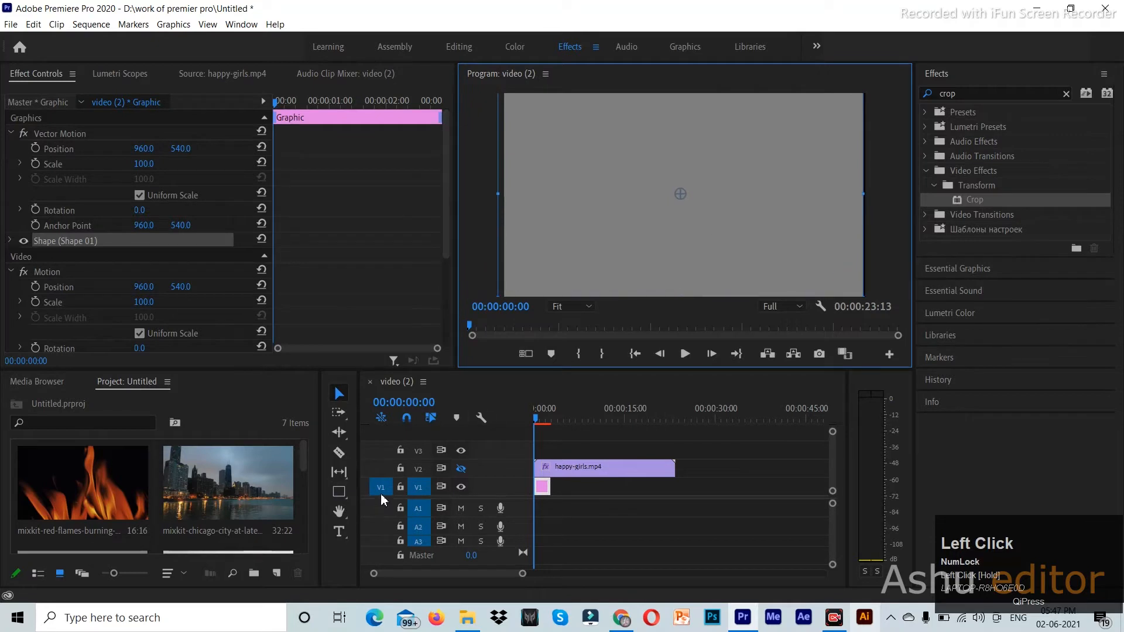
{"action": "left_click", "coordinate": [460, 469]}
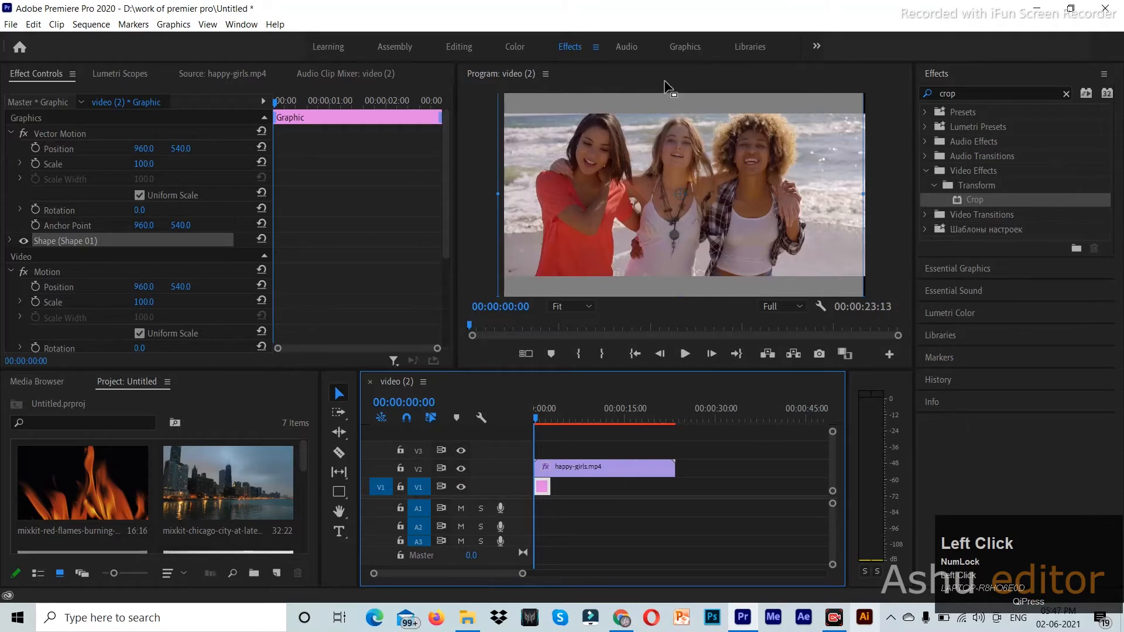
{"action": "left_click", "coordinate": [855, 107]}
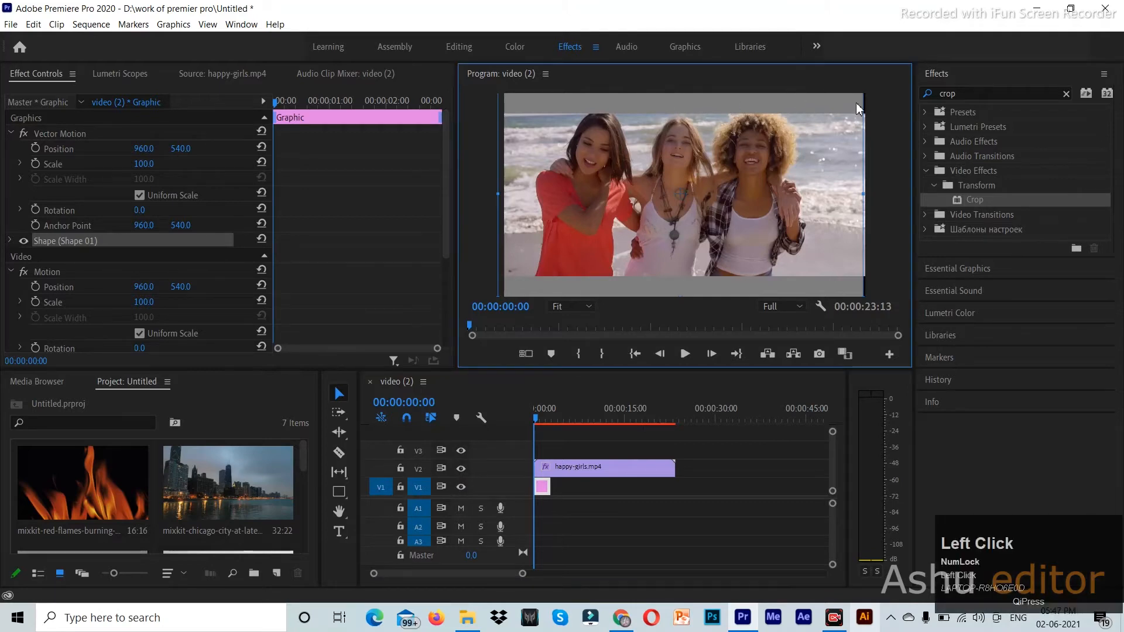
{"action": "left_click", "coordinate": [543, 490]}
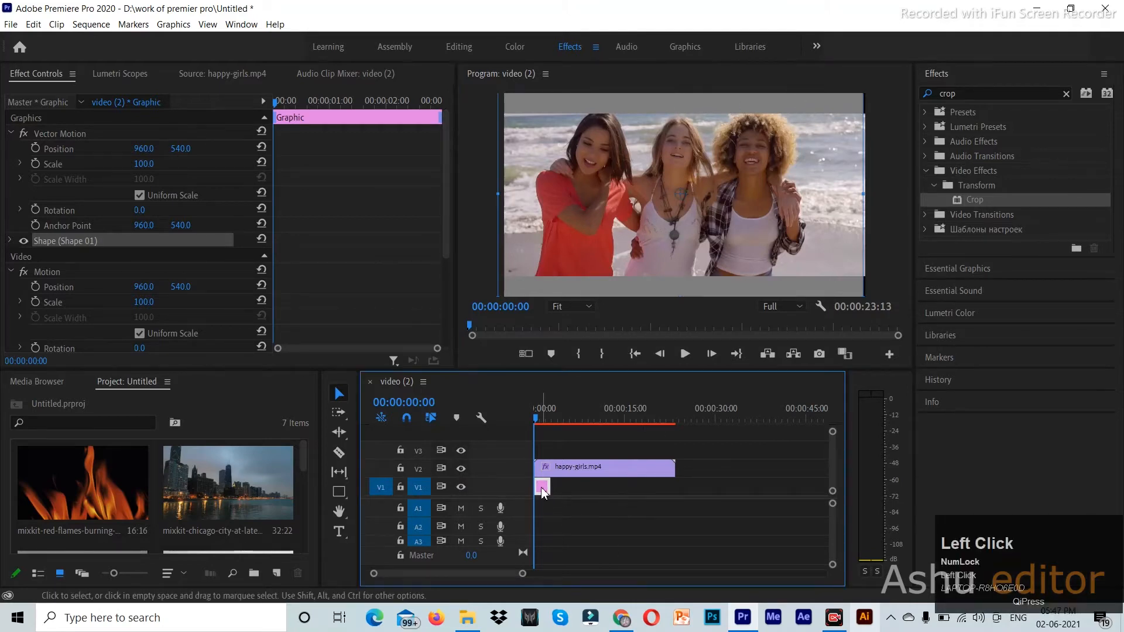
{"action": "key", "text": "Delete"}
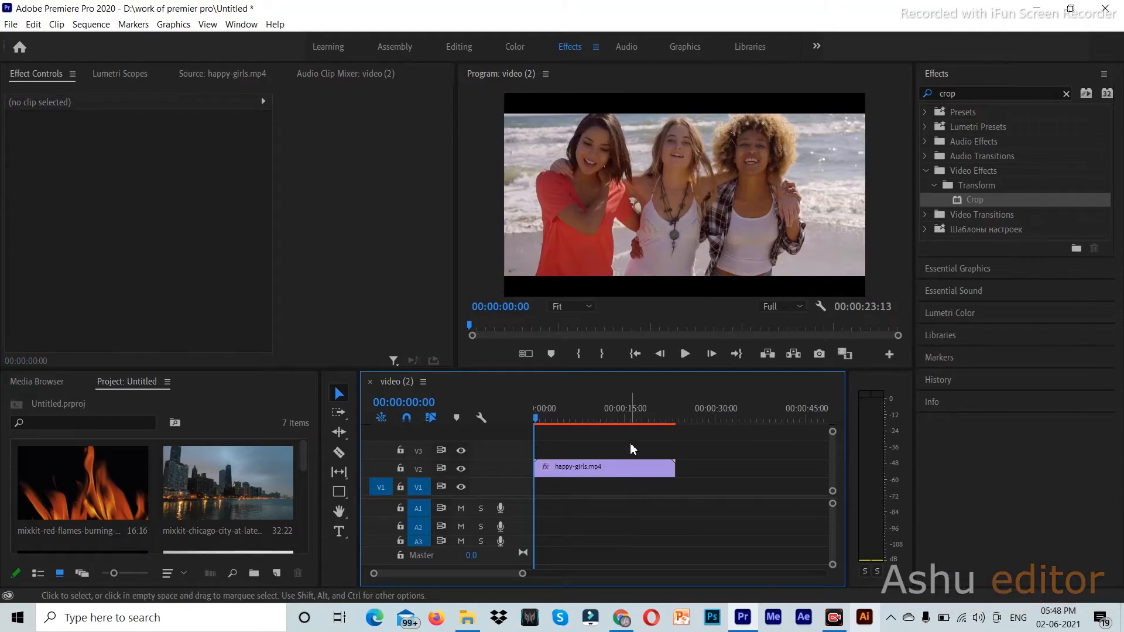
- Return the playhead to the start and delete the happy-girls beach clip from the timeline
{"action": "left_click", "coordinate": [539, 418]}
{"action": "left_click_drag", "start_coordinate": [546, 420], "coordinate": [533, 418]}
{"action": "left_click", "coordinate": [581, 472]}
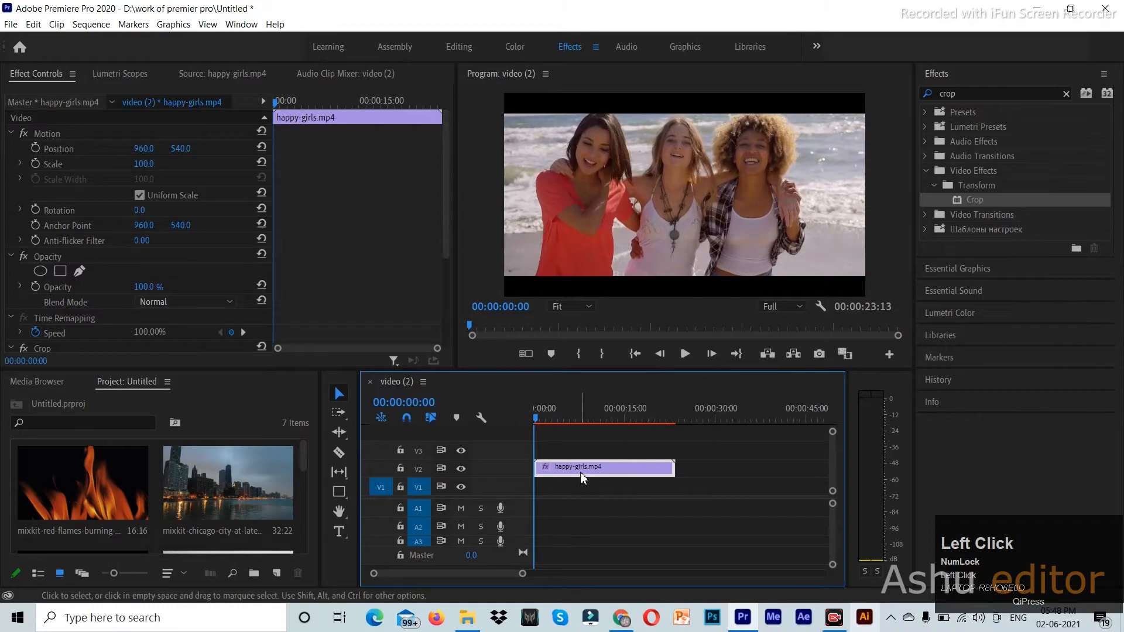
{"action": "key", "text": "Delete"}
- Place the Chicago city clip on V1, keeping the existing sequence settings
{"action": "left_click_drag", "start_coordinate": [214, 508], "coordinate": [540, 496]}
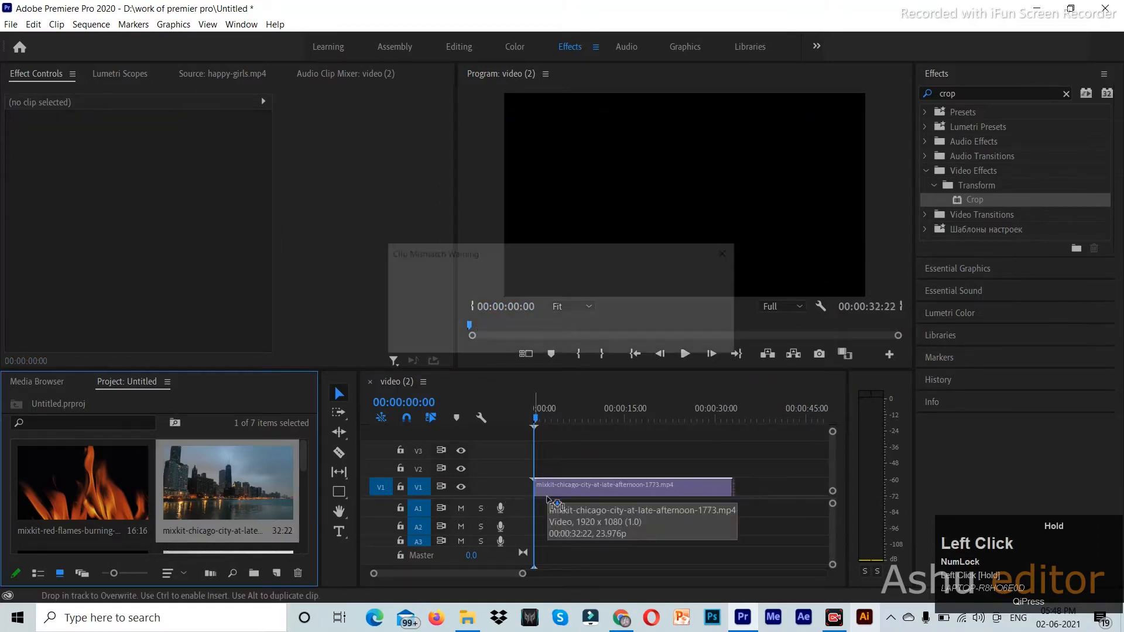
{"action": "left_click", "coordinate": [653, 344]}
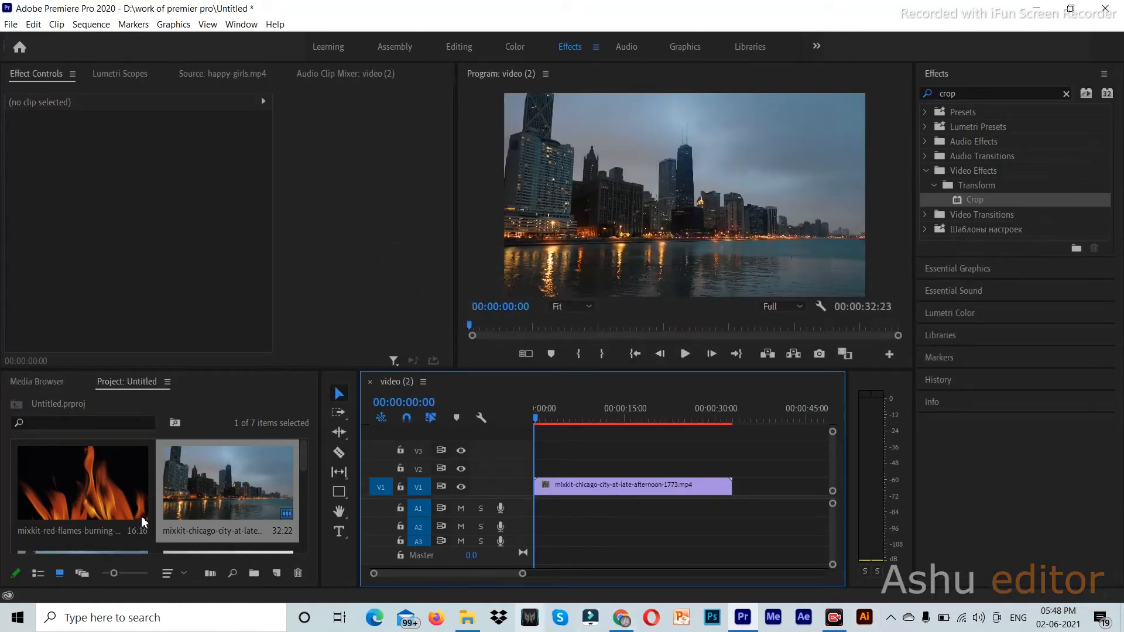
{"action": "scroll", "coordinate": [255, 476], "scroll_direction": "up", "scroll_amount": 3}
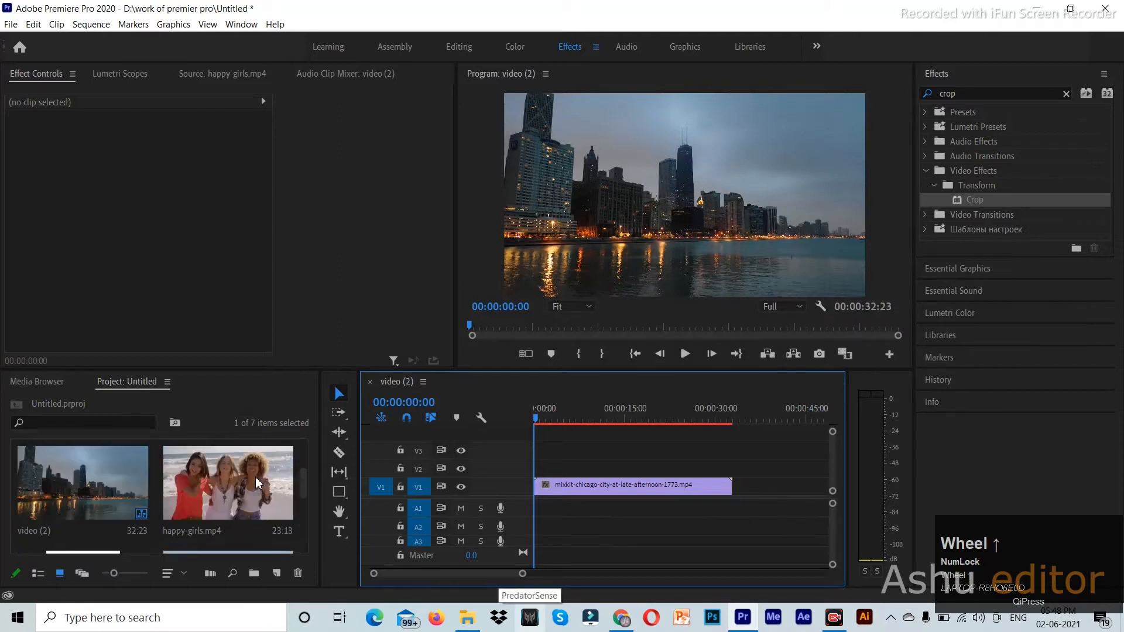
- Place the video (2).mp4 mountain clip on V2 above the city clip
{"action": "left_click", "coordinate": [235, 527]}
{"action": "scroll", "coordinate": [213, 503], "scroll_direction": "down", "scroll_amount": 2}
{"action": "left_click", "coordinate": [214, 491]}
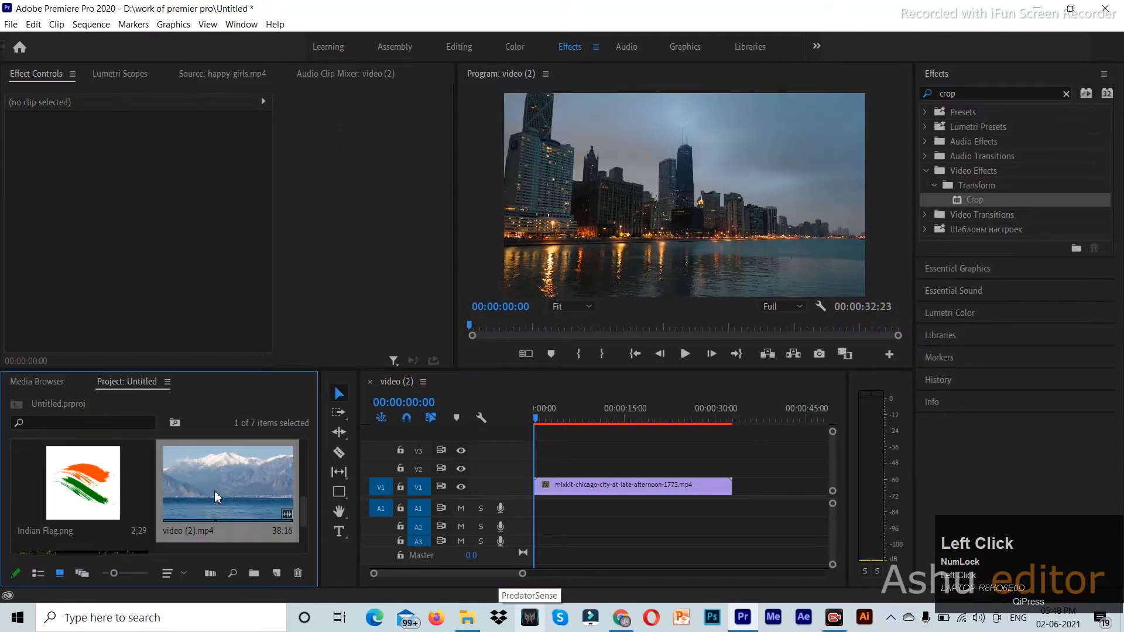
{"action": "left_click_drag", "start_coordinate": [202, 477], "coordinate": [580, 569]}
{"action": "left_click_drag", "start_coordinate": [563, 486], "coordinate": [550, 521]}
- Unlink the mountain clip's audio and delete it from A2
{"action": "right_click", "coordinate": [565, 526]}
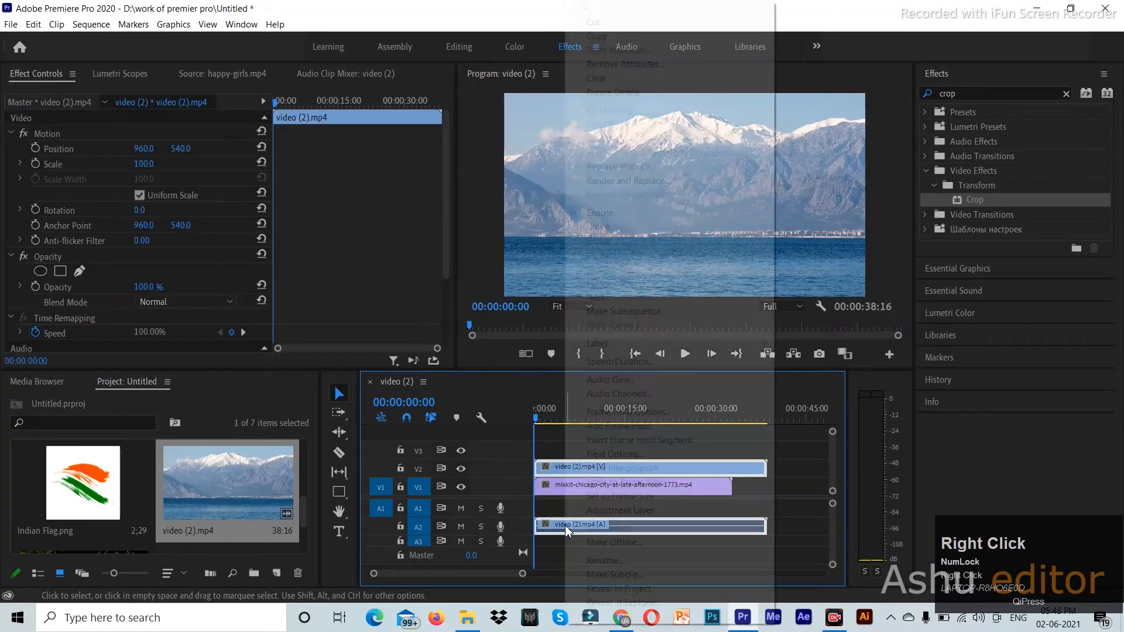
{"action": "left_click", "coordinate": [676, 239]}
{"action": "left_click", "coordinate": [606, 528]}
{"action": "key", "text": "Delete"}
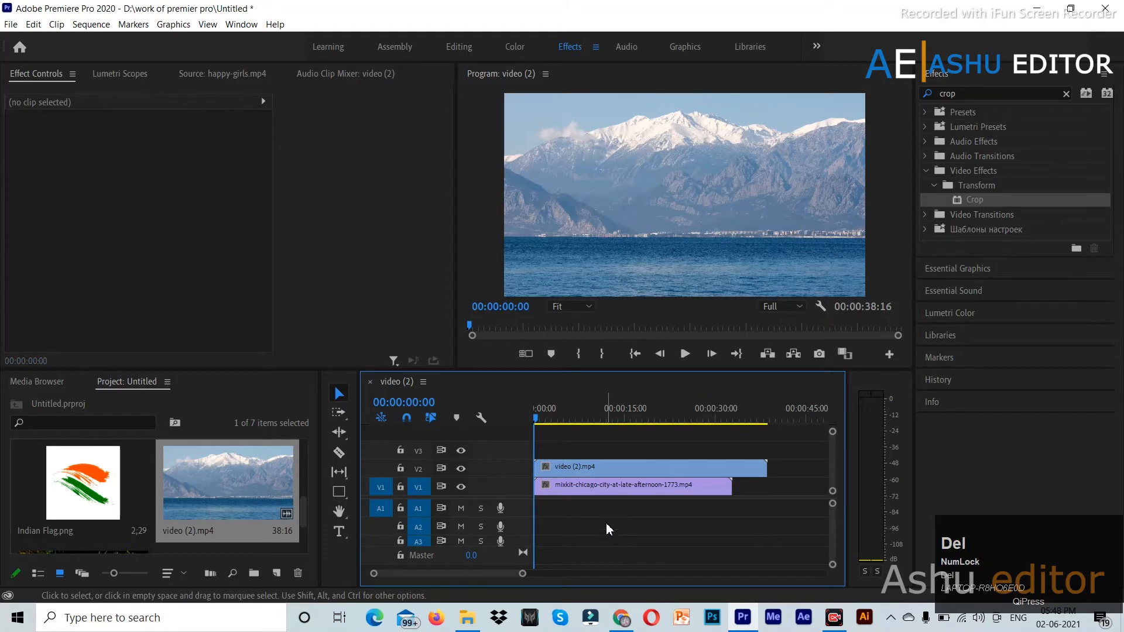
- Trim the mountain clip to end with the city clip and apply the Crop effect
{"action": "left_click", "coordinate": [609, 485]}
{"action": "left_click", "coordinate": [614, 468]}
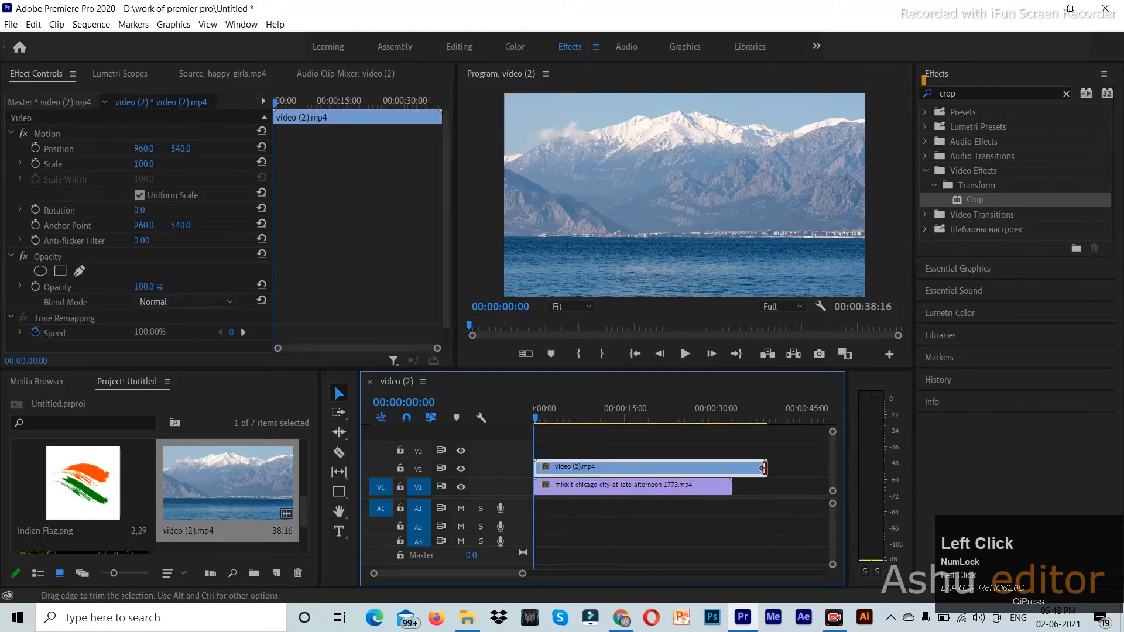
{"action": "left_click_drag", "start_coordinate": [772, 472], "coordinate": [739, 575]}
{"action": "left_click_drag", "start_coordinate": [975, 200], "coordinate": [607, 478]}
- Set the mountain clip's Crop Bottom to 50%
{"action": "scroll", "coordinate": [301, 275], "scroll_direction": "down", "scroll_amount": 3}
{"action": "scroll", "coordinate": [301, 275], "scroll_direction": "down", "scroll_amount": 3}
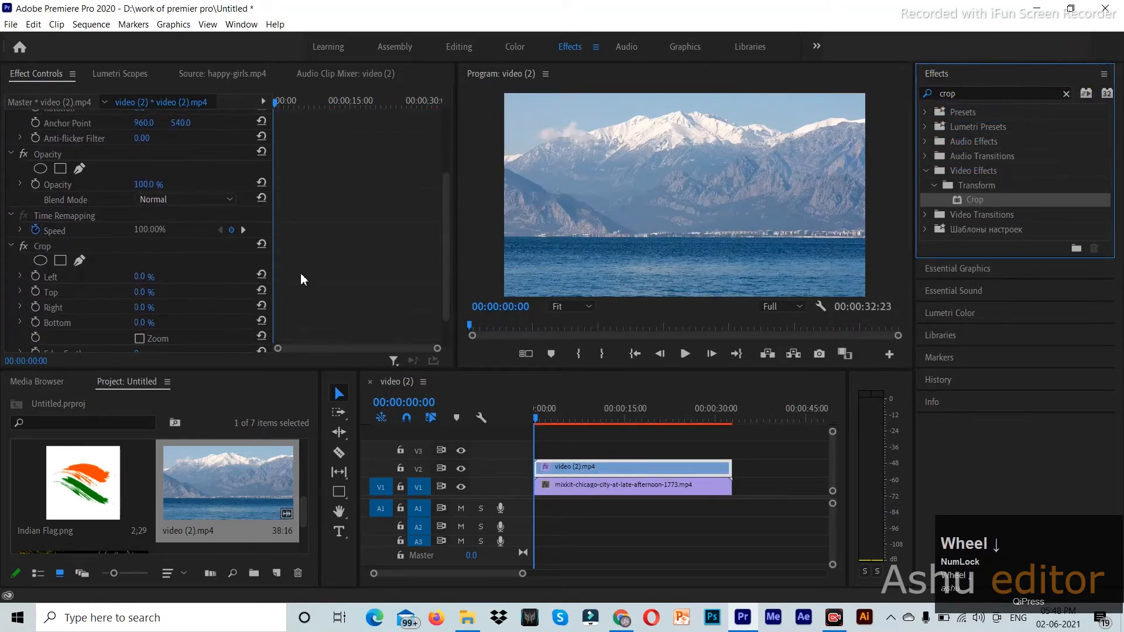
{"action": "left_click", "coordinate": [141, 322]}
{"action": "type", "text": "50"}
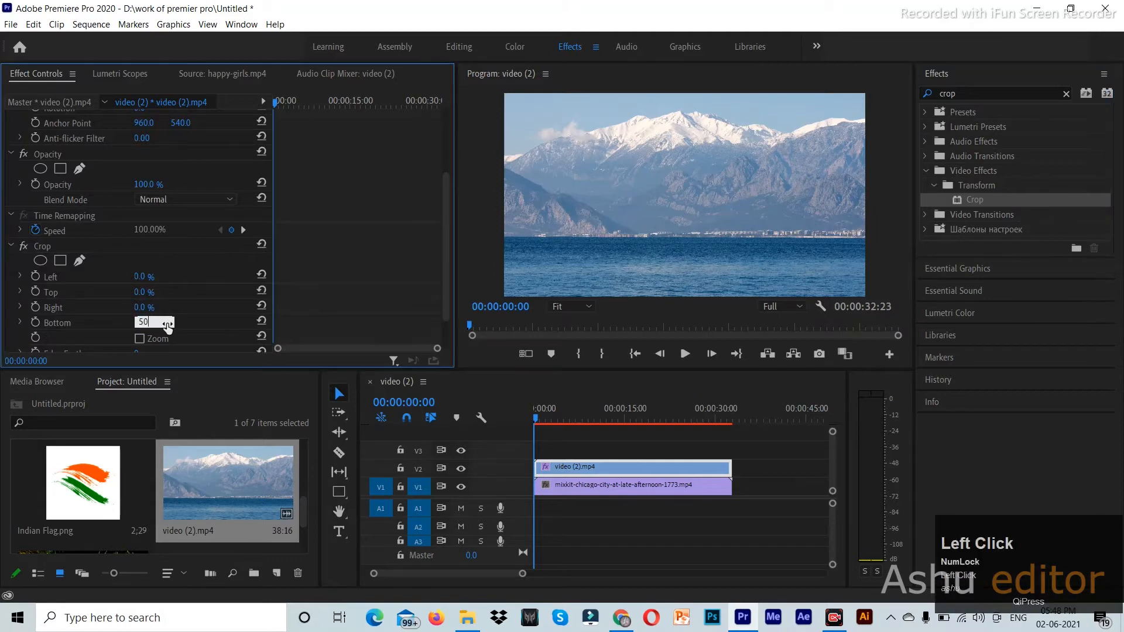
{"action": "key", "text": "Return"}
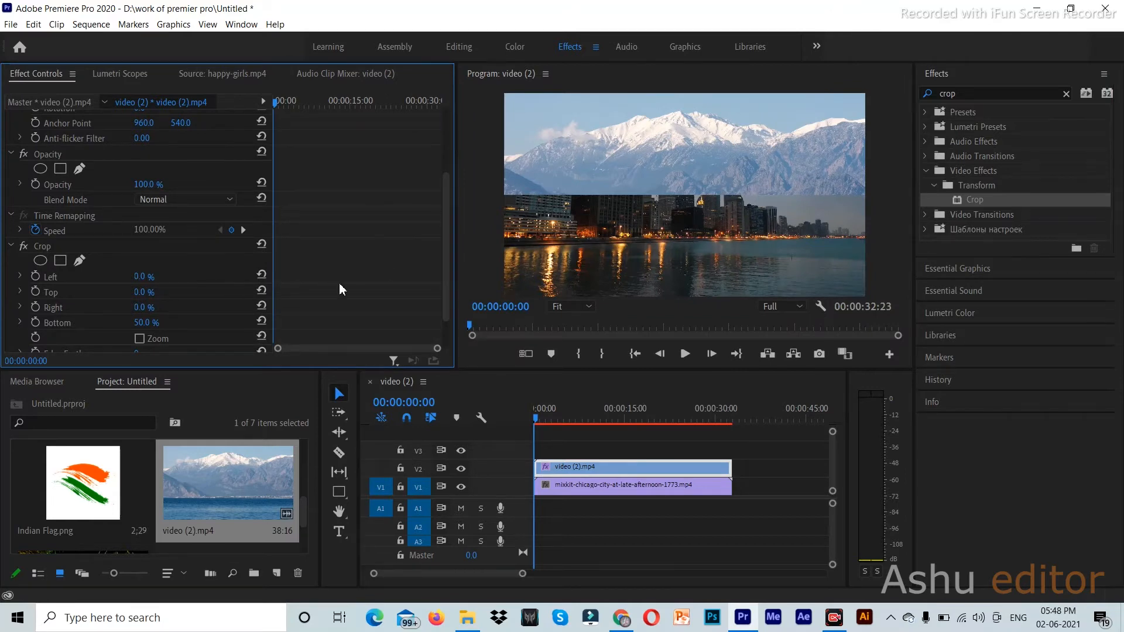
- Compare Crop's Zoom option on and off, leaving it unchecked to keep the split view
{"action": "scroll", "coordinate": [359, 281], "scroll_direction": "down", "scroll_amount": 2}
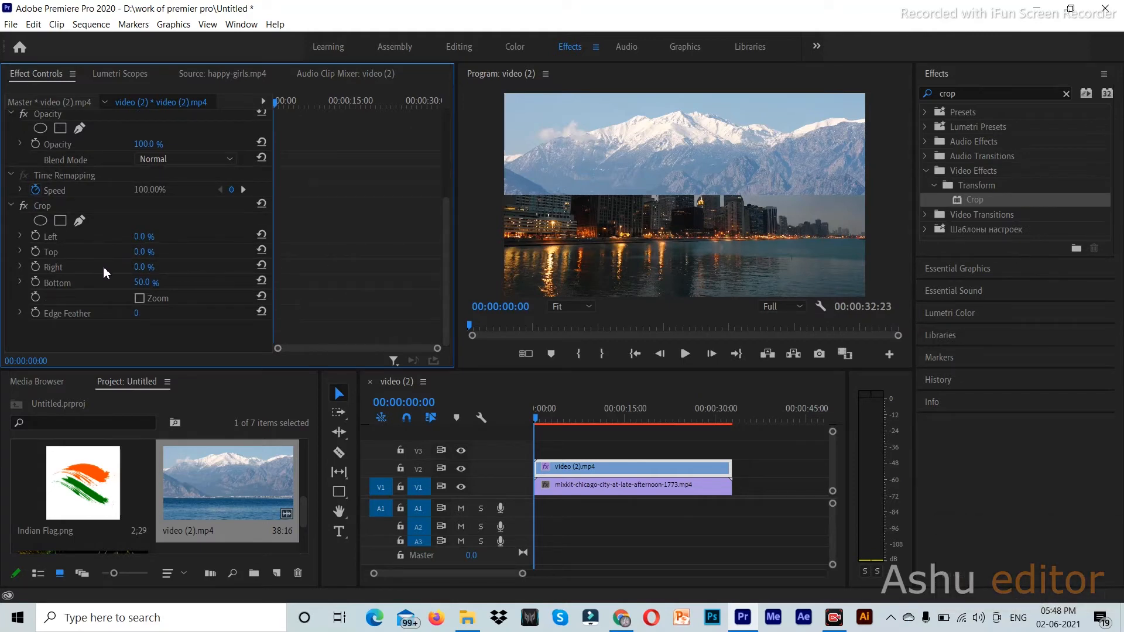
{"action": "left_click", "coordinate": [141, 302]}
{"action": "left_click", "coordinate": [141, 303]}
{"action": "left_click", "coordinate": [140, 303]}
{"action": "left_click", "coordinate": [141, 304]}
{"action": "left_click", "coordinate": [140, 304]}
{"action": "left_click", "coordinate": [141, 303]}
{"action": "left_click", "coordinate": [140, 304]}
{"action": "left_click", "coordinate": [140, 303]}
{"action": "left_click", "coordinate": [140, 304]}
{"action": "left_click", "coordinate": [140, 301]}
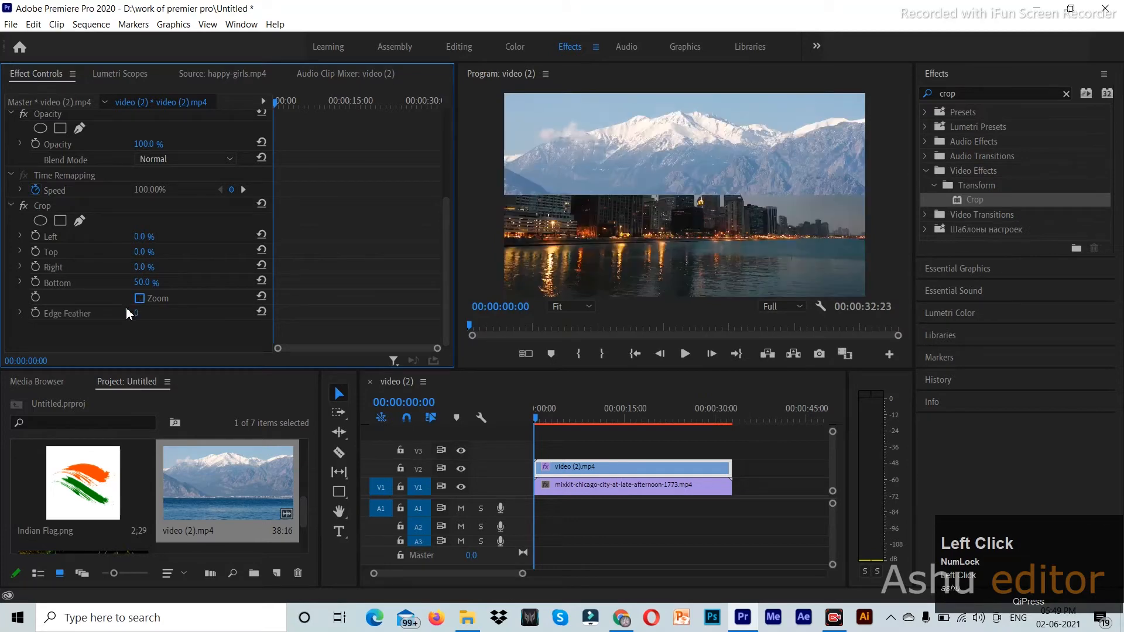
{"action": "left_click", "coordinate": [68, 313]}
- Try an edge feather, reset it to none, and reselect the mountain clip on V2
{"action": "left_click_drag", "start_coordinate": [139, 315], "coordinate": [191, 301]}
{"action": "left_click", "coordinate": [261, 312]}
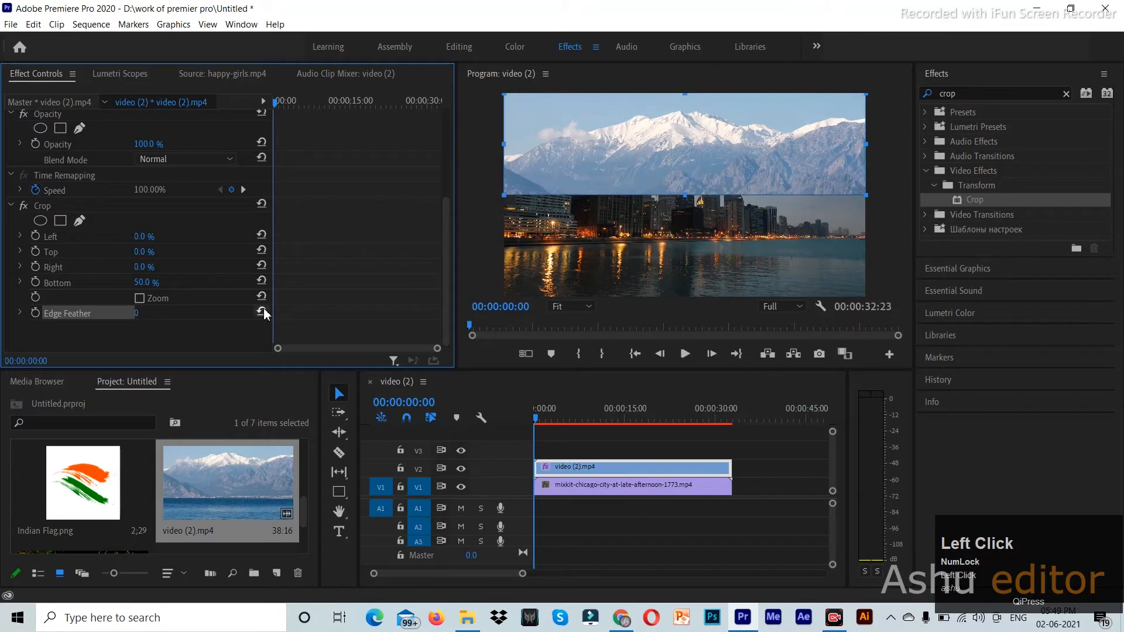
{"action": "left_click", "coordinate": [710, 212]}
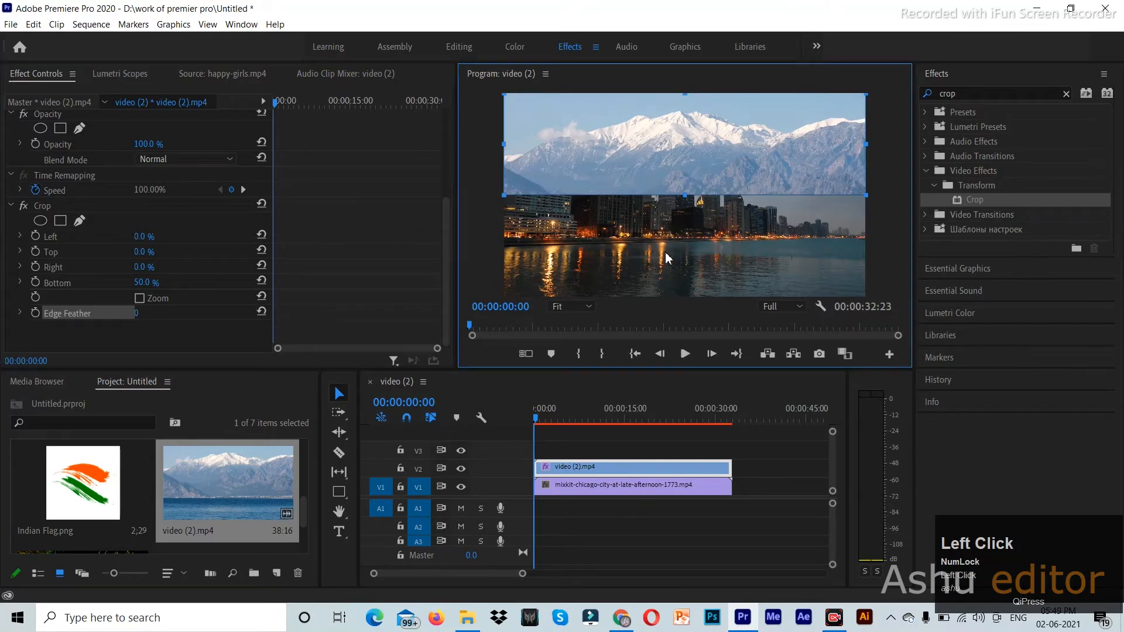
{"action": "left_click", "coordinate": [805, 444]}
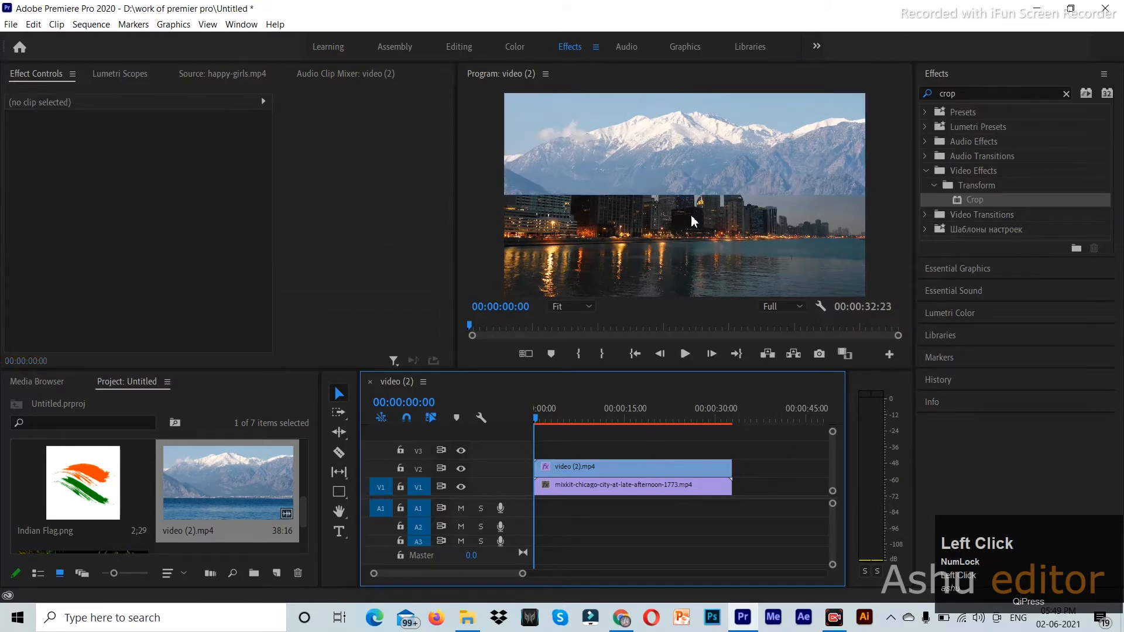
{"action": "left_click", "coordinate": [563, 467]}
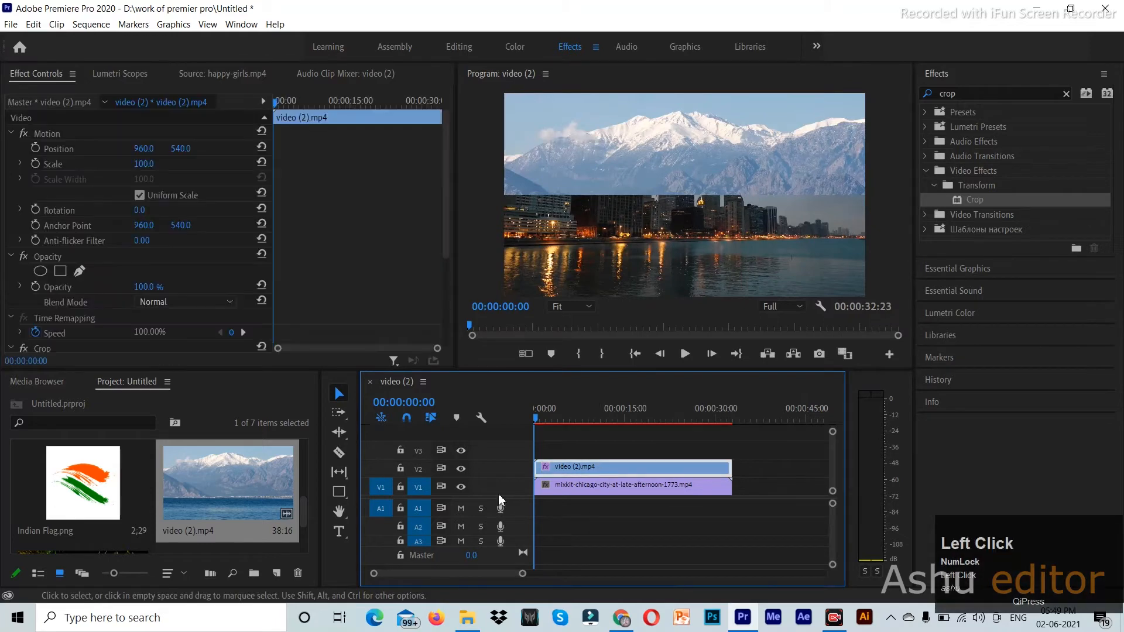
- Scrub Crop's Edge Feather to 245, preview playback, and return the playhead to the start
{"action": "scroll", "coordinate": [260, 269], "scroll_direction": "down", "scroll_amount": 4}
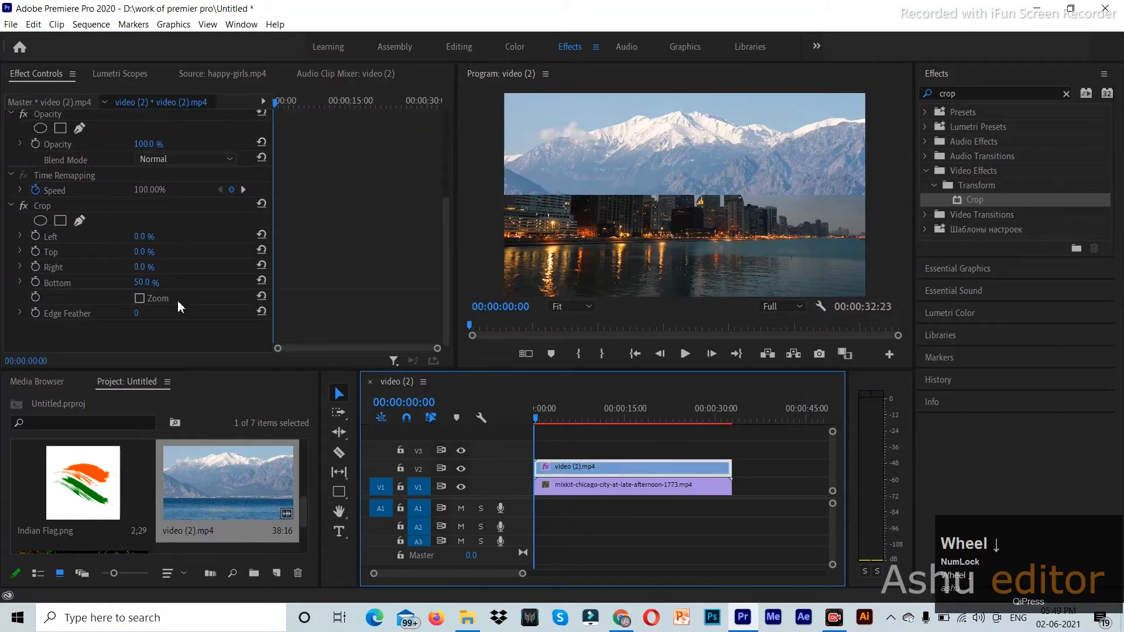
{"action": "left_click_drag", "start_coordinate": [136, 313], "coordinate": [274, 313]}
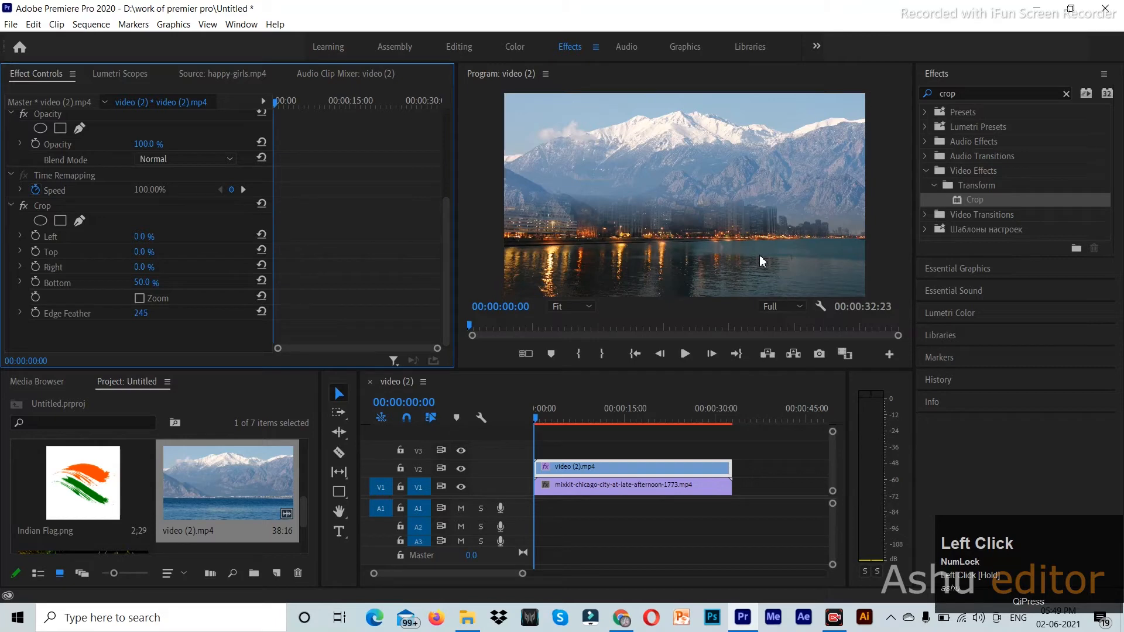
{"action": "key", "text": "space"}
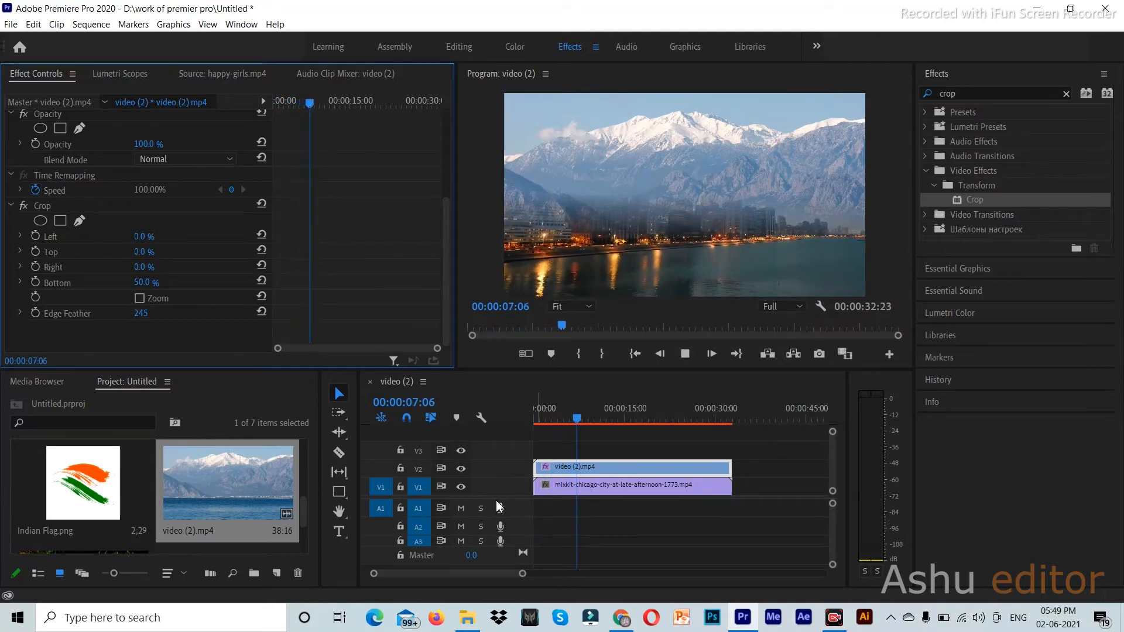
{"action": "key", "text": "space"}
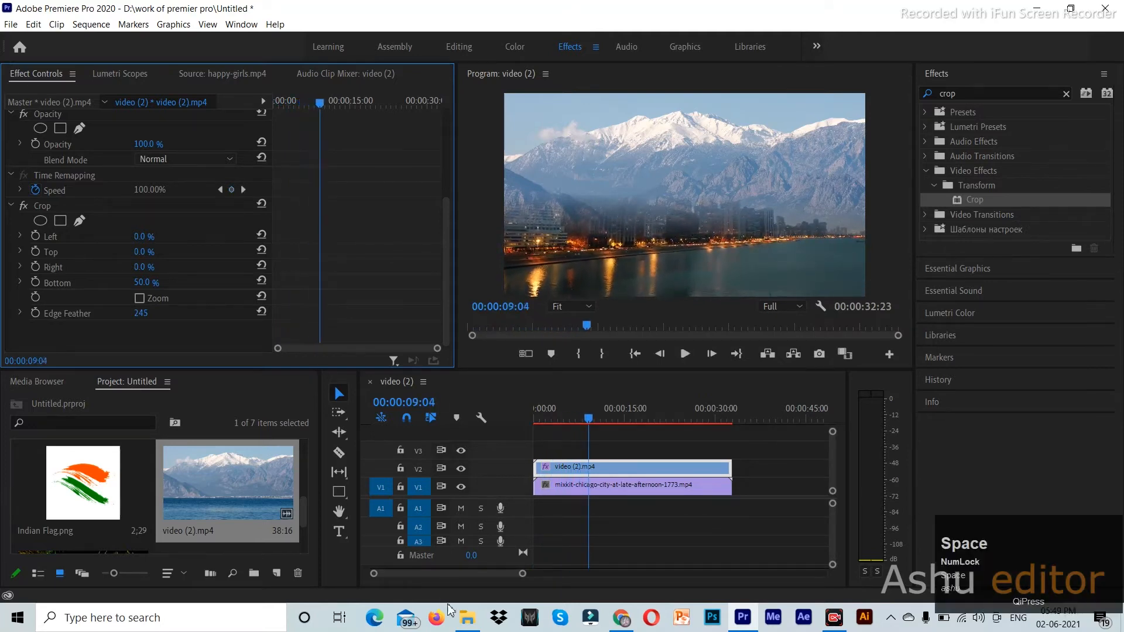
{"action": "left_click_drag", "start_coordinate": [590, 419], "coordinate": [531, 421]}
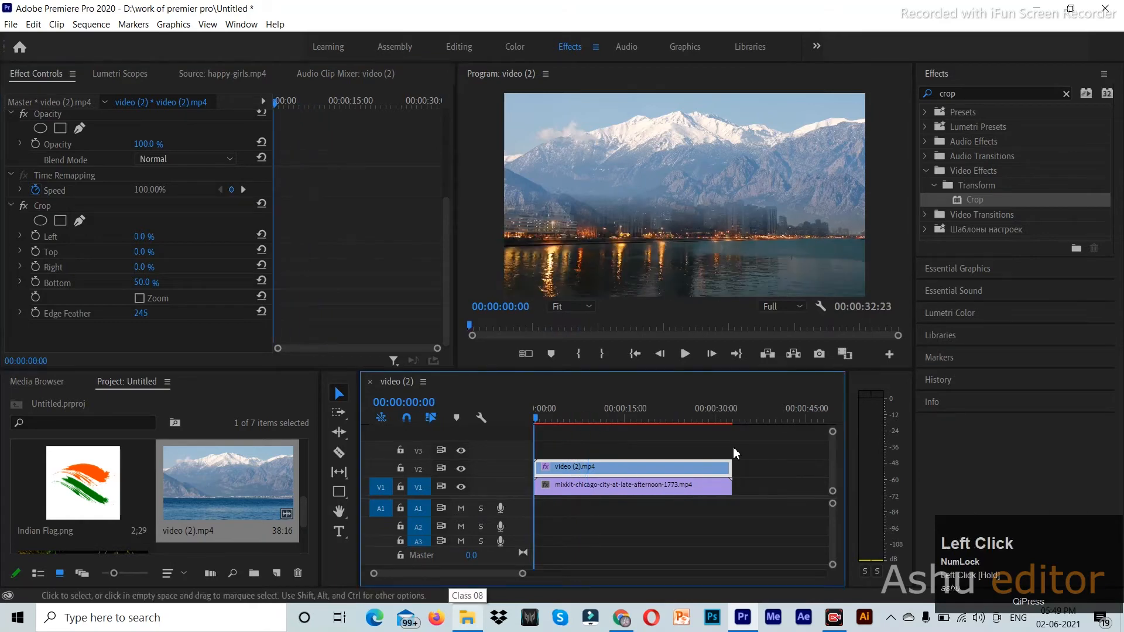
- Add a rectangle mask to Crop and stretch its right corners toward the frame corners
{"action": "left_click", "coordinate": [91, 209]}
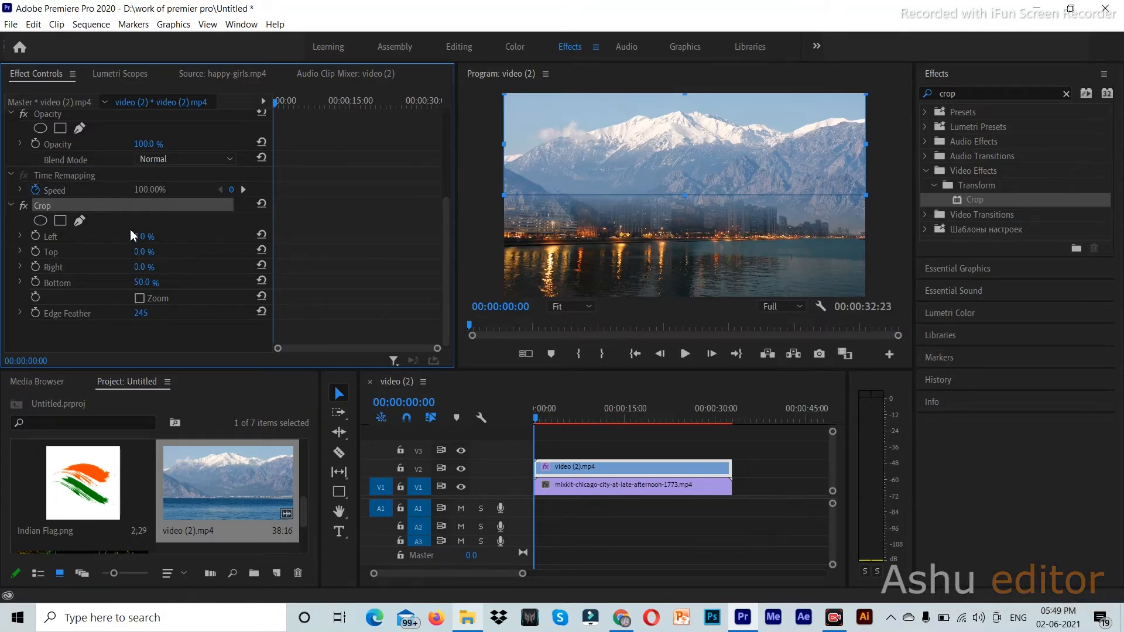
{"action": "left_click", "coordinate": [60, 221]}
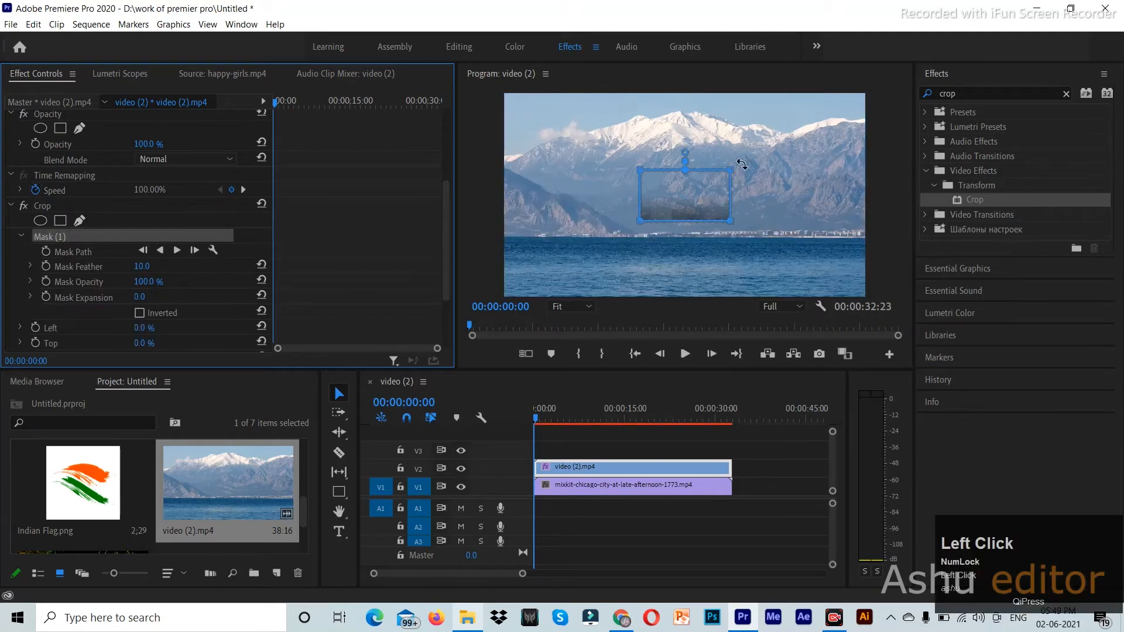
{"action": "left_click_drag", "start_coordinate": [739, 173], "coordinate": [883, 82]}
{"action": "left_click_drag", "start_coordinate": [732, 222], "coordinate": [878, 307]}
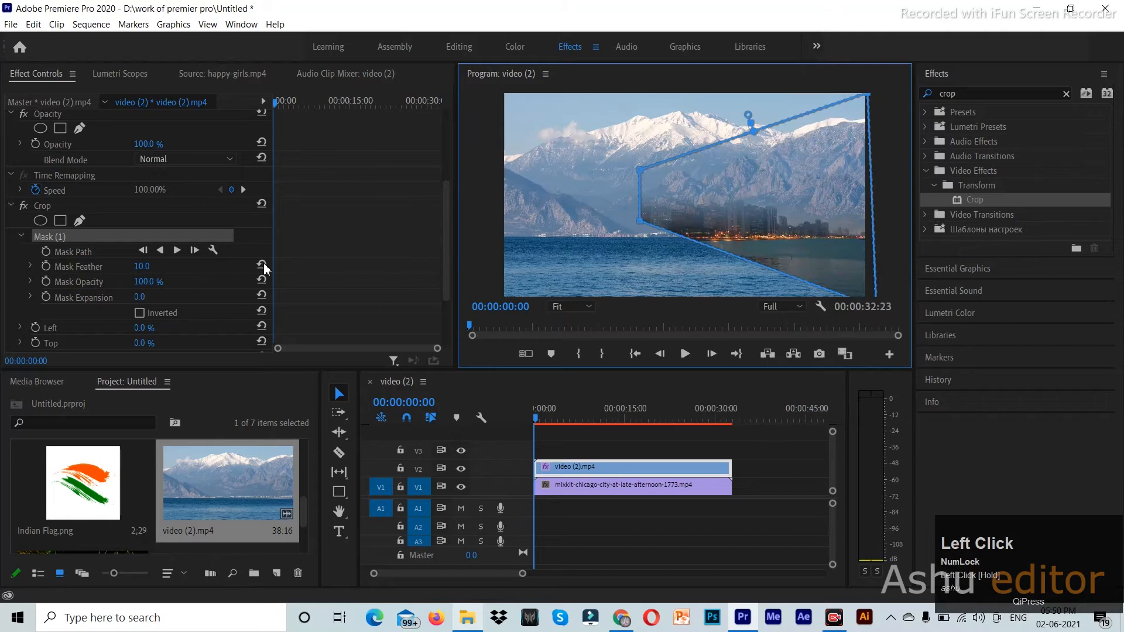
- Set Edge Feather to 0, reset Crop Bottom to 0%, and reshape the mask
{"action": "scroll", "coordinate": [235, 294], "scroll_direction": "down", "scroll_amount": 3}
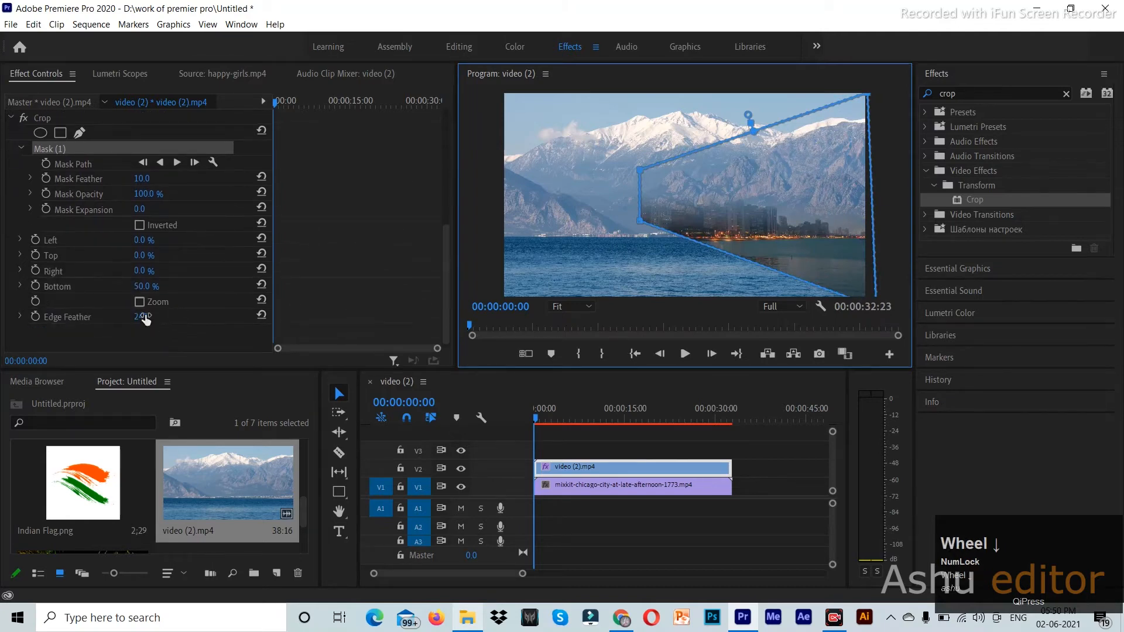
{"action": "left_click", "coordinate": [152, 317]}
{"action": "type", "text": "0"}
{"action": "key", "text": "Return"}
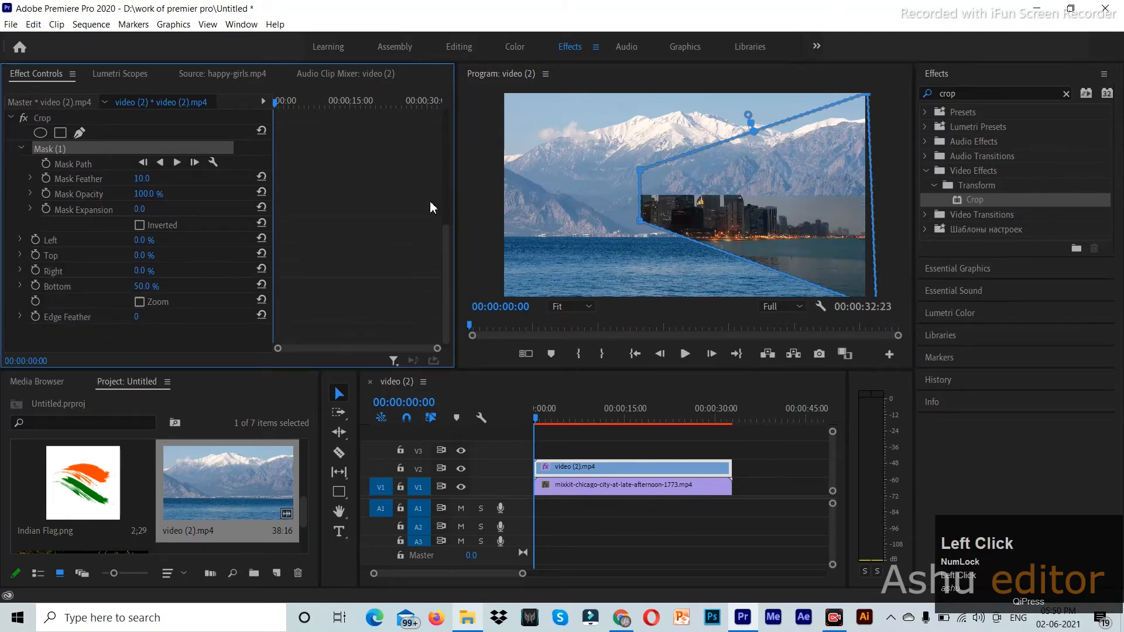
{"action": "left_click_drag", "start_coordinate": [640, 221], "coordinate": [495, 309]}
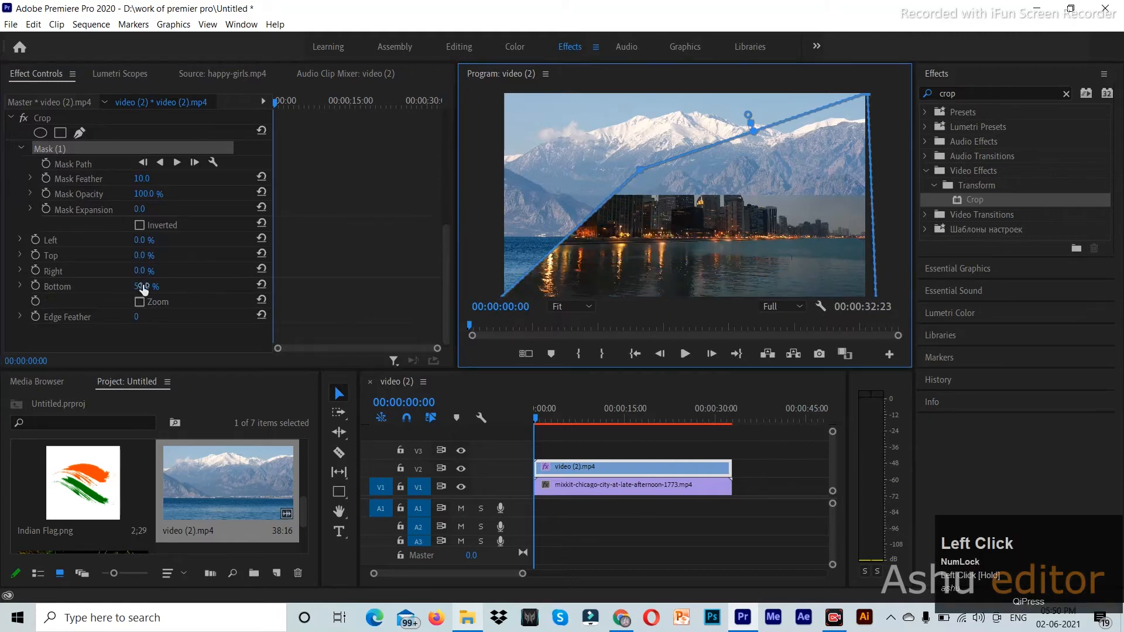
{"action": "left_click", "coordinate": [261, 284]}
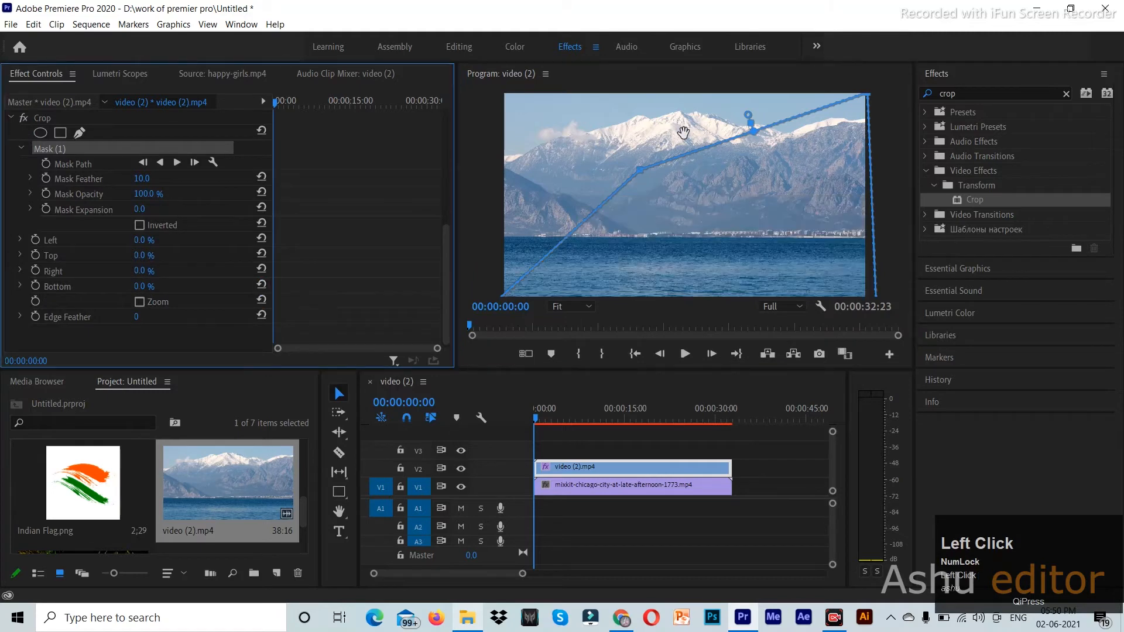
{"action": "mouse_move", "coordinate": [642, 176]}
{"action": "left_mouse_down"}
{"action": "mouse_move", "coordinate": [652, 187]}
{"action": "mouse_move", "coordinate": [649, 170]}
{"action": "left_mouse_up"}
- Select the crop mask and delete it
{"action": "left_click", "coordinate": [140, 226]}
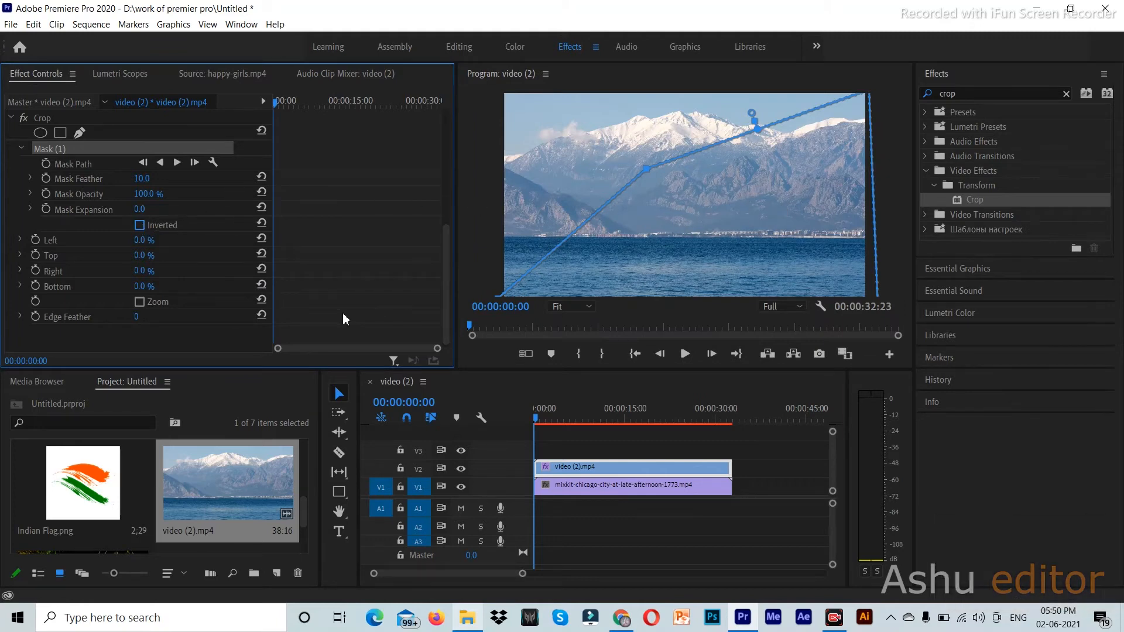
{"action": "left_click", "coordinate": [86, 148]}
{"action": "key", "text": "Delete"}
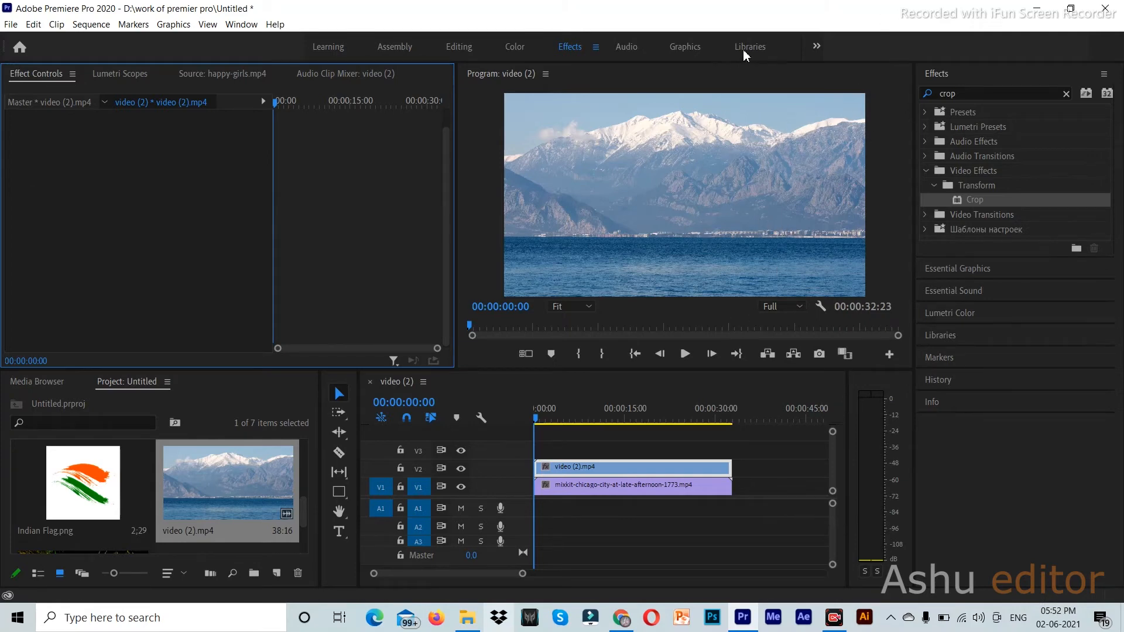
- Apply Crop to the mountain clip, try a Left crop, then reset Left and Top to 0
{"action": "left_click", "coordinate": [989, 199]}
{"action": "left_click_drag", "start_coordinate": [992, 199], "coordinate": [590, 468]}
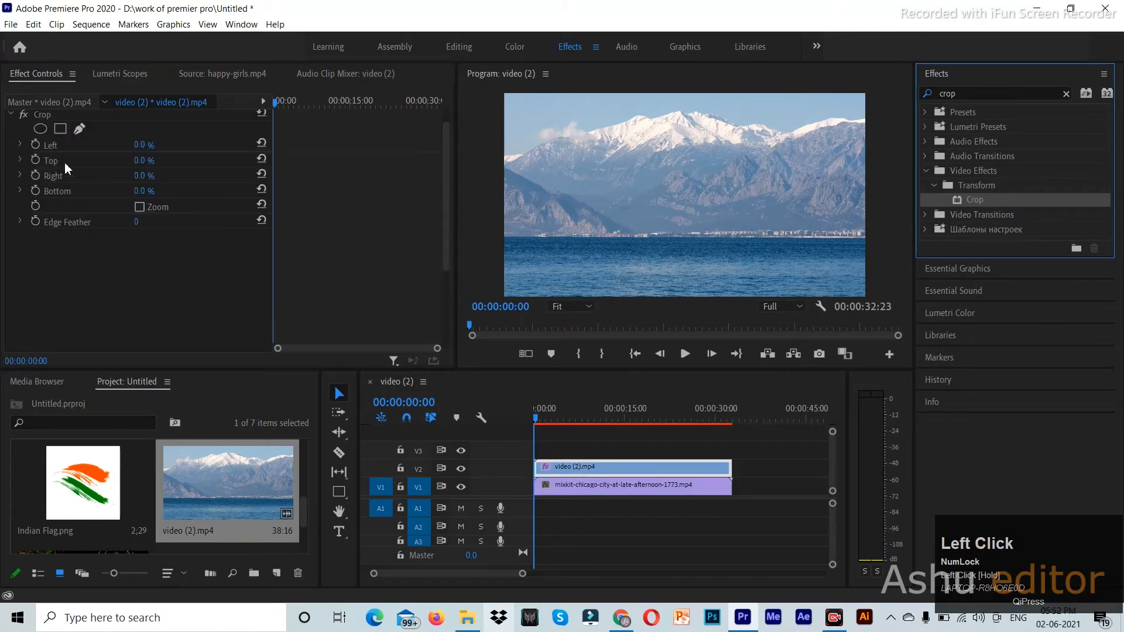
{"action": "mouse_move", "coordinate": [140, 145]}
{"action": "left_mouse_down"}
{"action": "mouse_move", "coordinate": [153, 147]}
{"action": "mouse_move", "coordinate": [140, 161]}
{"action": "mouse_move", "coordinate": [174, 161]}
{"action": "mouse_move", "coordinate": [146, 162]}
{"action": "left_mouse_up"}
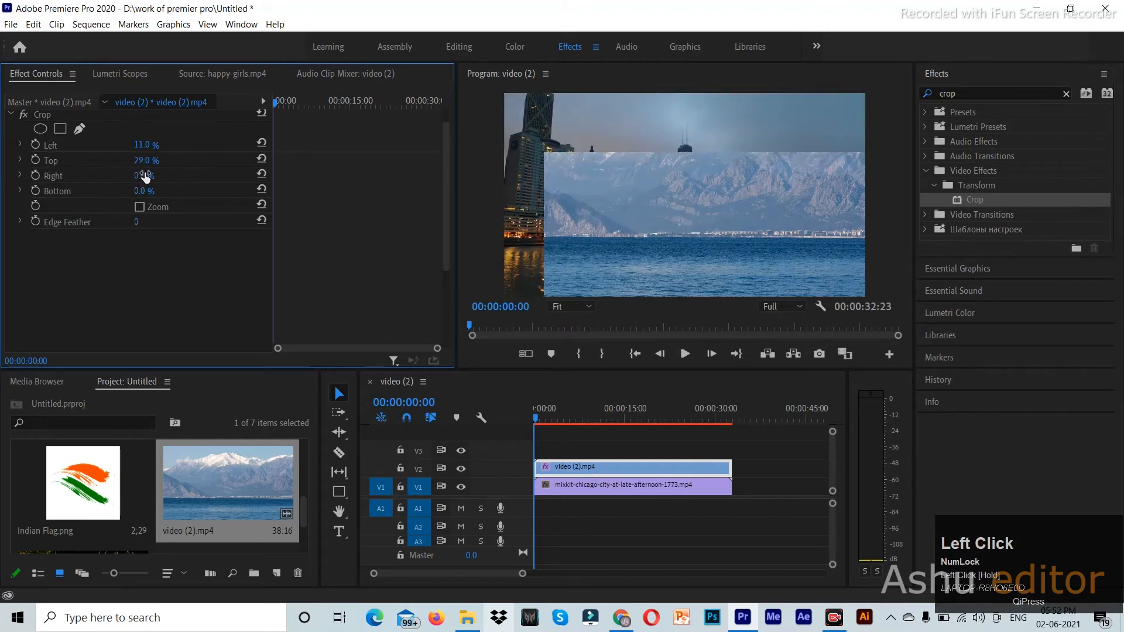
{"action": "left_click", "coordinate": [261, 142]}
{"action": "left_click", "coordinate": [261, 158]}
- Try a Right crop on the mountain clip, then reset it to 0
{"action": "left_click_drag", "start_coordinate": [142, 175], "coordinate": [167, 176]}
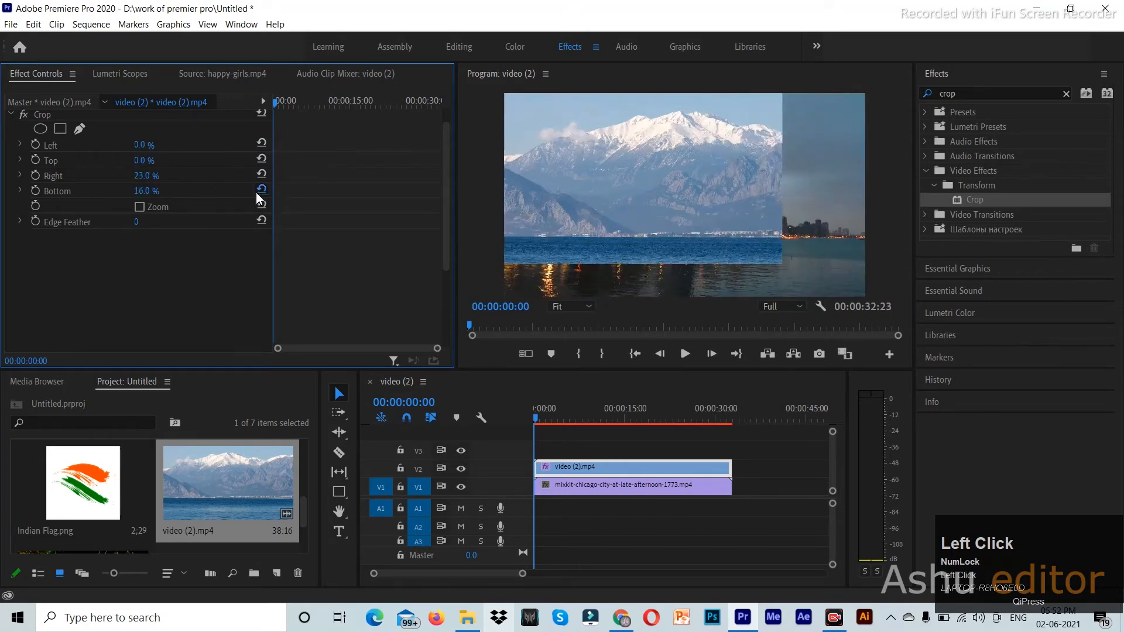
{"action": "left_click", "coordinate": [261, 175]}
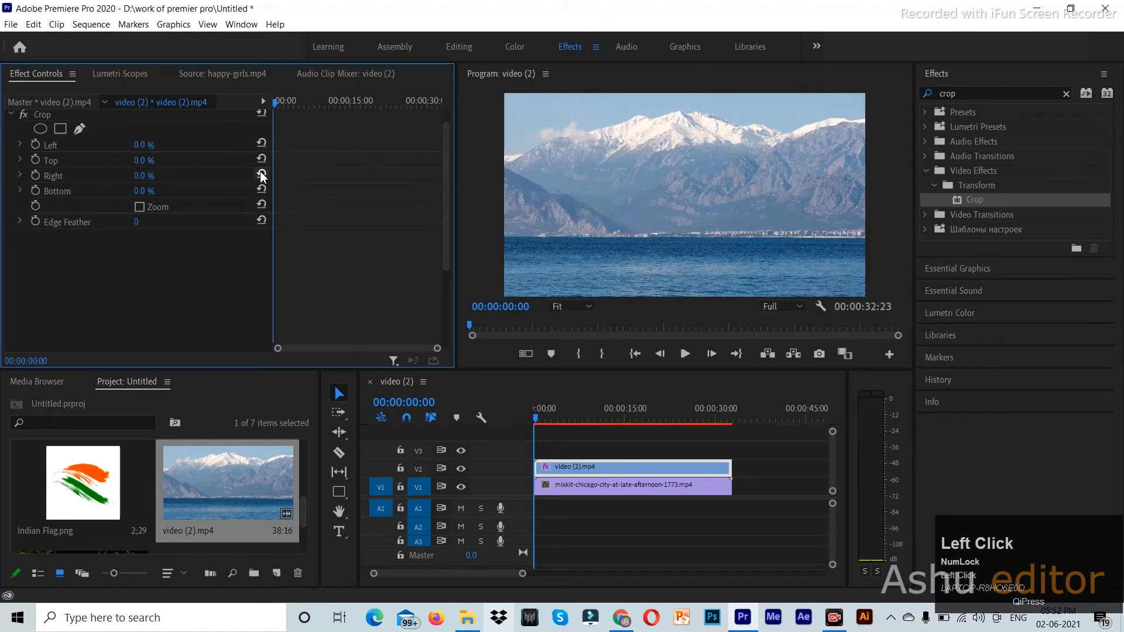
{"action": "left_click", "coordinate": [860, 100]}
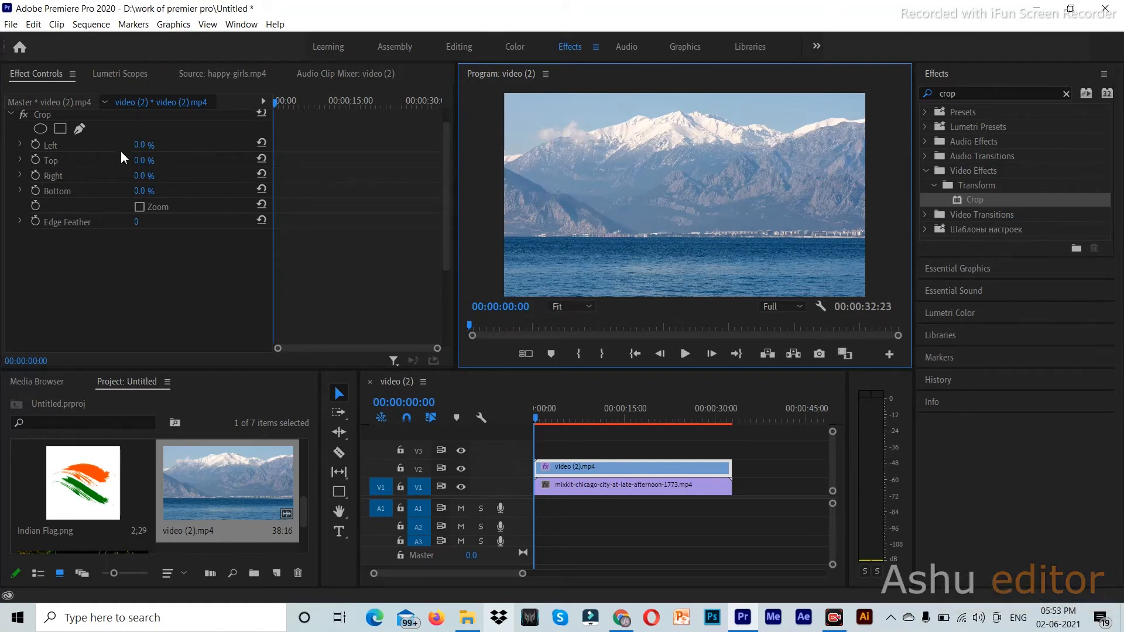
- Draw a closed pen mask on Crop through the frame's top-right and bottom-right corners
{"action": "left_click", "coordinate": [669, 190]}
{"action": "left_click", "coordinate": [143, 206]}
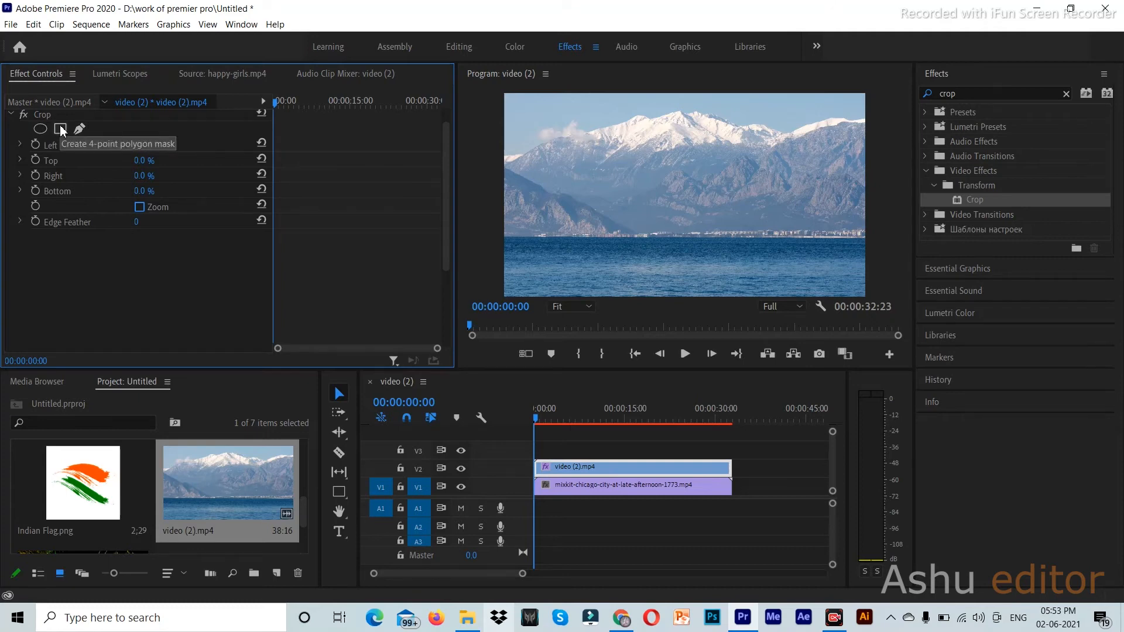
{"action": "left_click", "coordinate": [81, 129]}
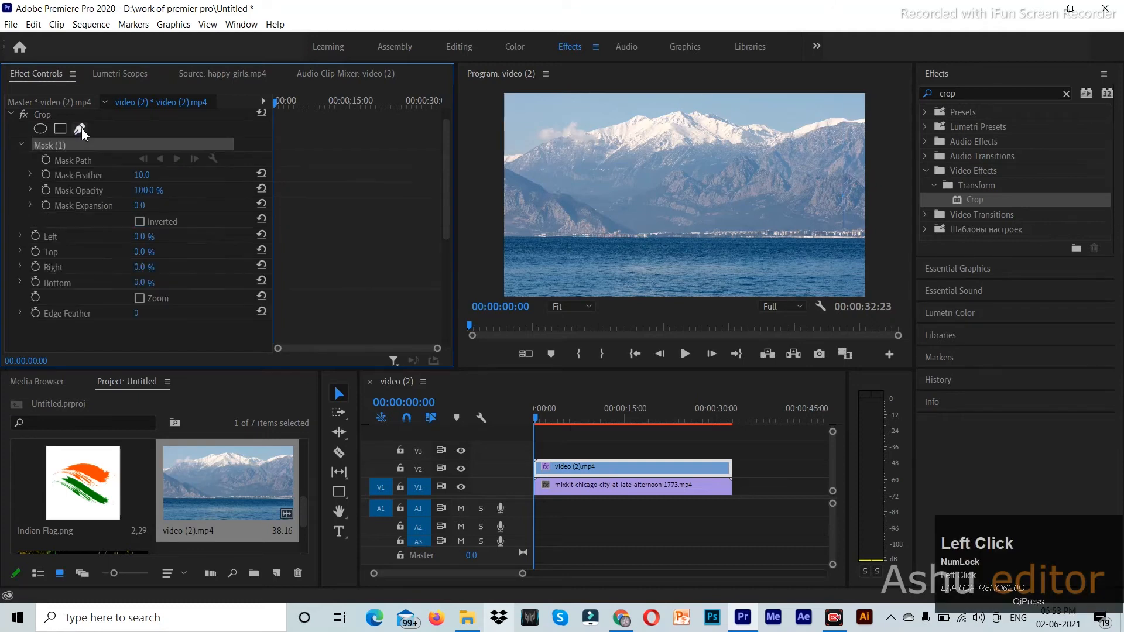
{"action": "left_click", "coordinate": [866, 95]}
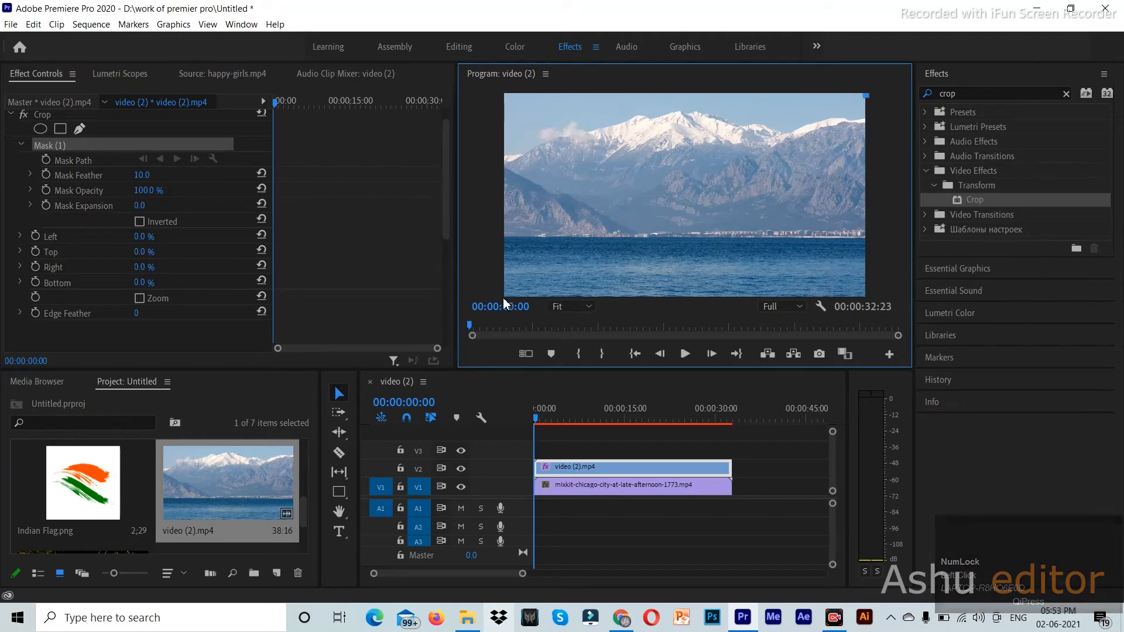
{"action": "left_click", "coordinate": [866, 296]}
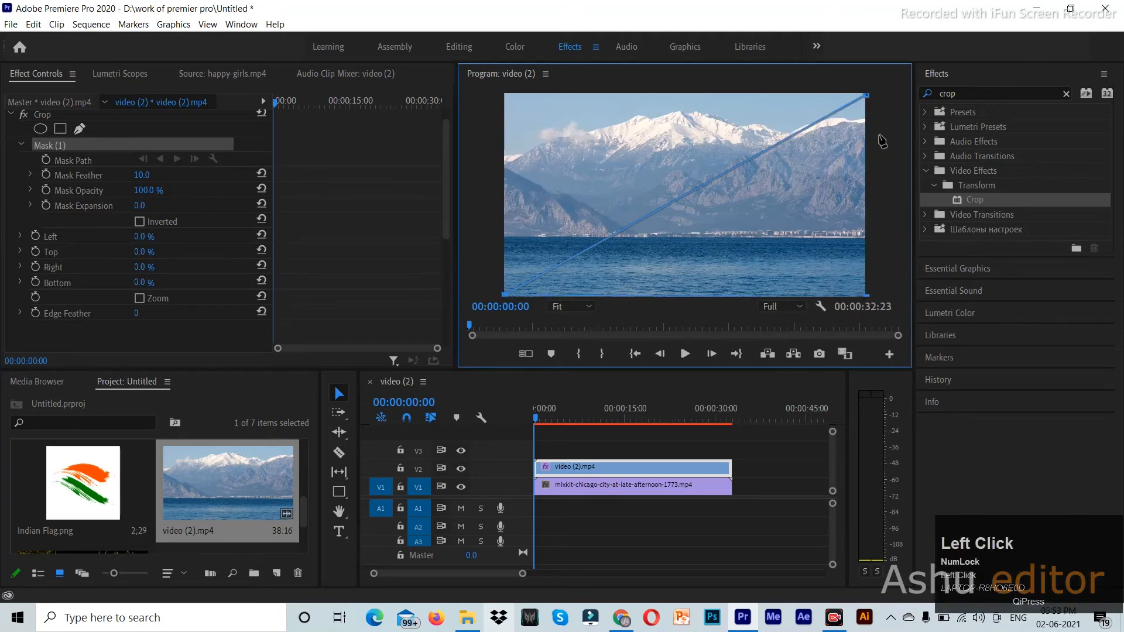
{"action": "left_click", "coordinate": [866, 96]}
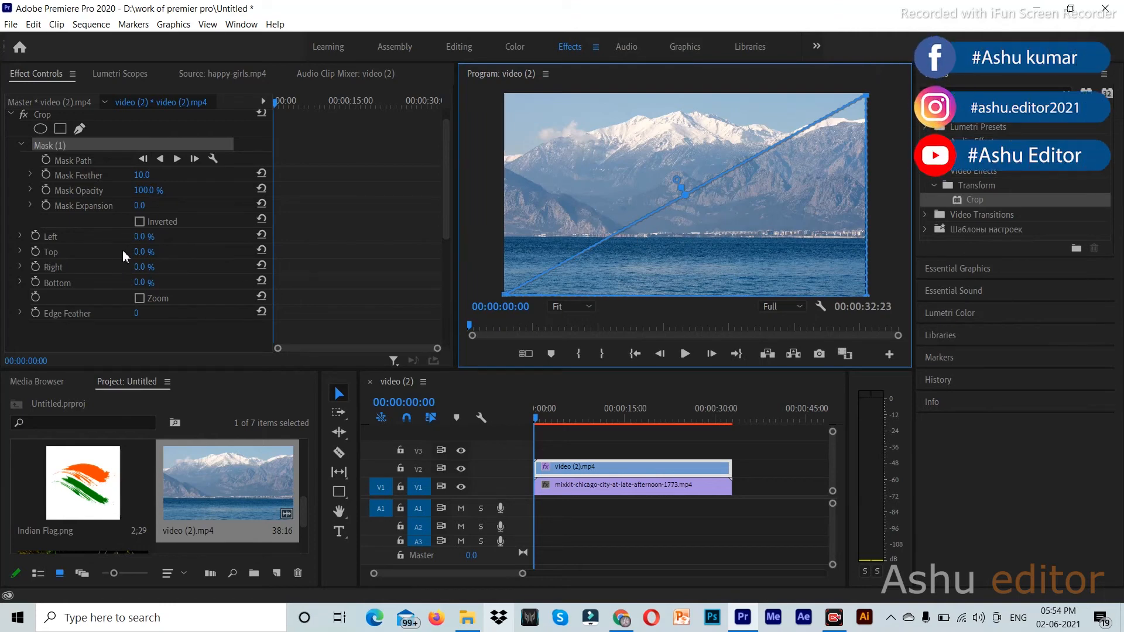
- Raise the crop so the city shows through the mask, then reselect the mountain clip
{"action": "left_click_drag", "start_coordinate": [142, 241], "coordinate": [201, 241]}
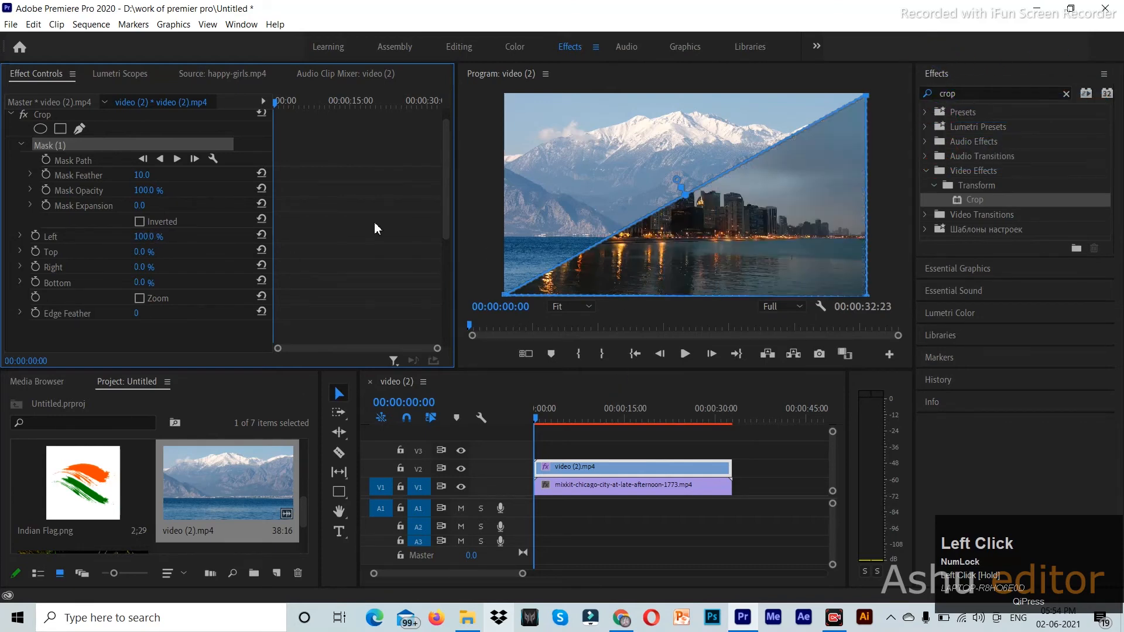
{"action": "key", "text": "v"}
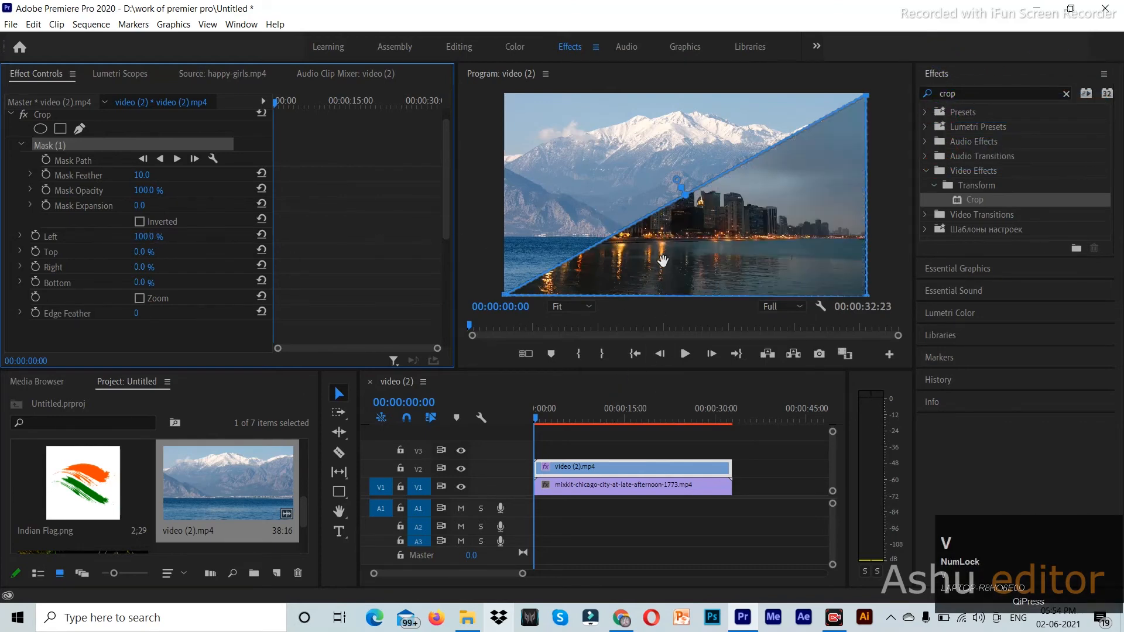
{"action": "left_click", "coordinate": [611, 177]}
{"action": "left_click", "coordinate": [656, 487]}
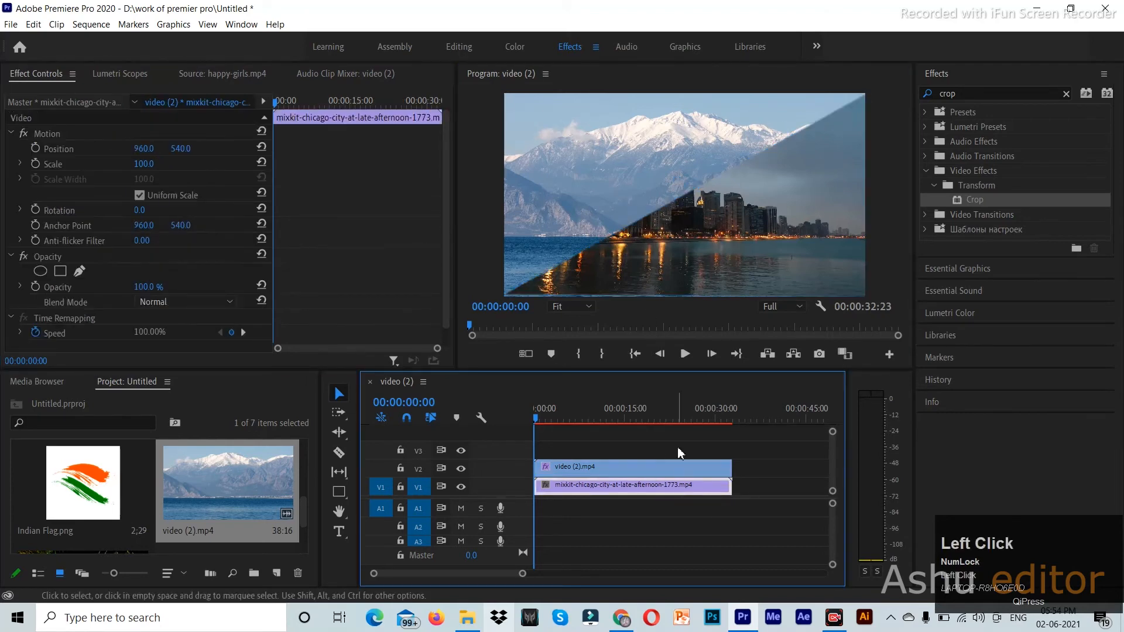
{"action": "left_click", "coordinate": [635, 472]}
{"action": "left_click", "coordinate": [626, 271]}
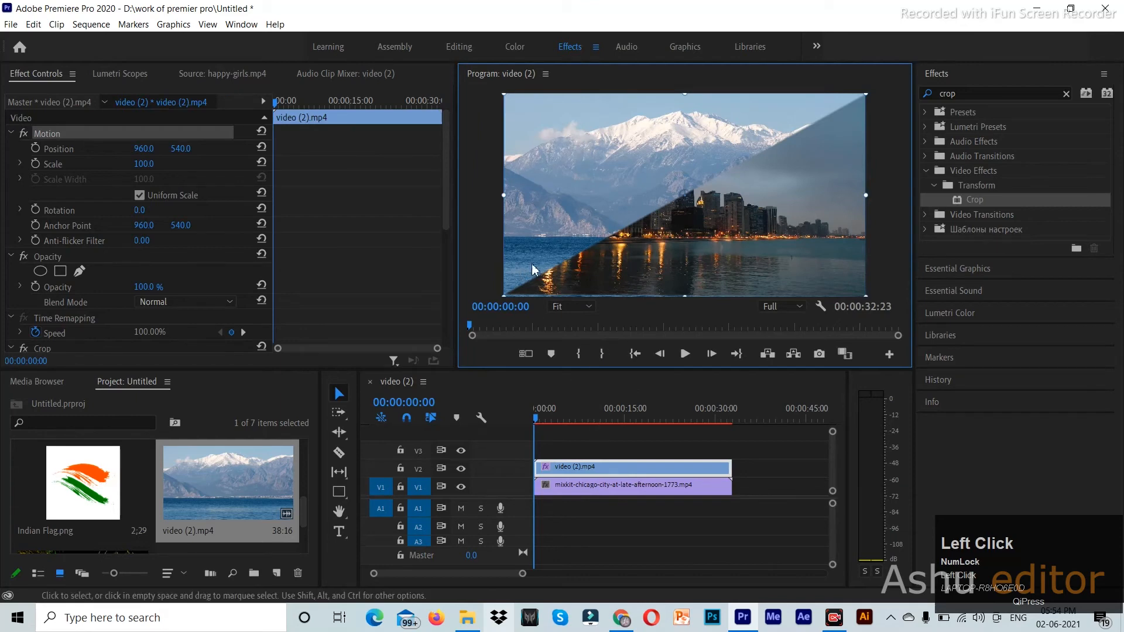
{"action": "left_click", "coordinate": [579, 463]}
{"action": "left_click", "coordinate": [649, 252]}
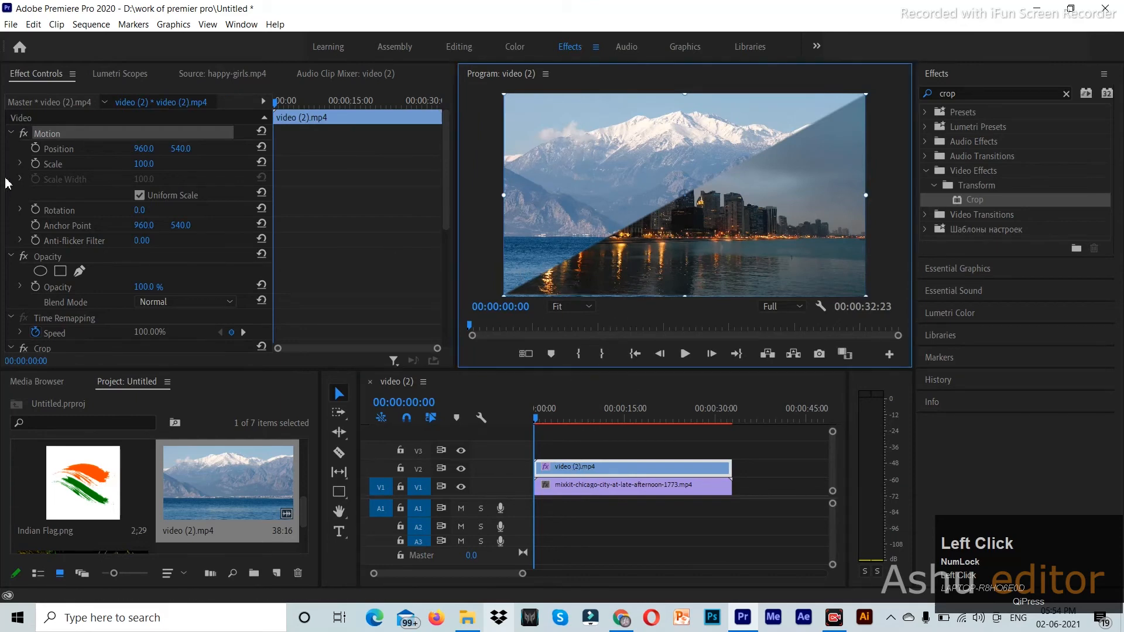
{"action": "scroll", "coordinate": [84, 301], "scroll_direction": "down", "scroll_amount": 5}
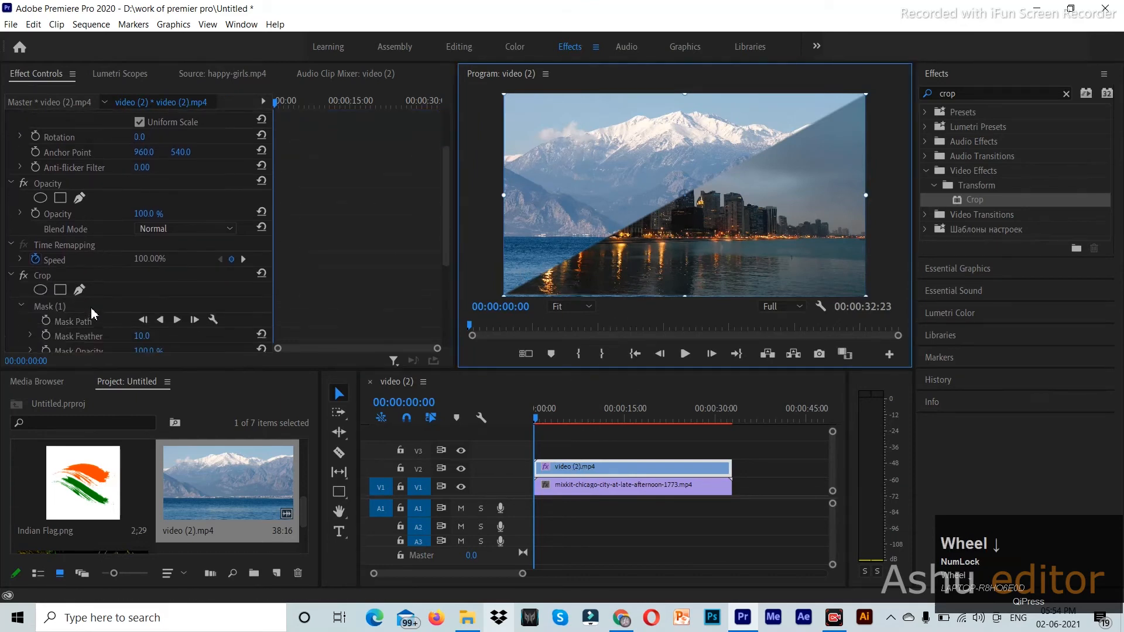
- Show the Mask (1) outline and drag its bottom-left point further left
{"action": "left_click", "coordinate": [94, 306]}
{"action": "left_click_drag", "start_coordinate": [504, 295], "coordinate": [483, 302]}
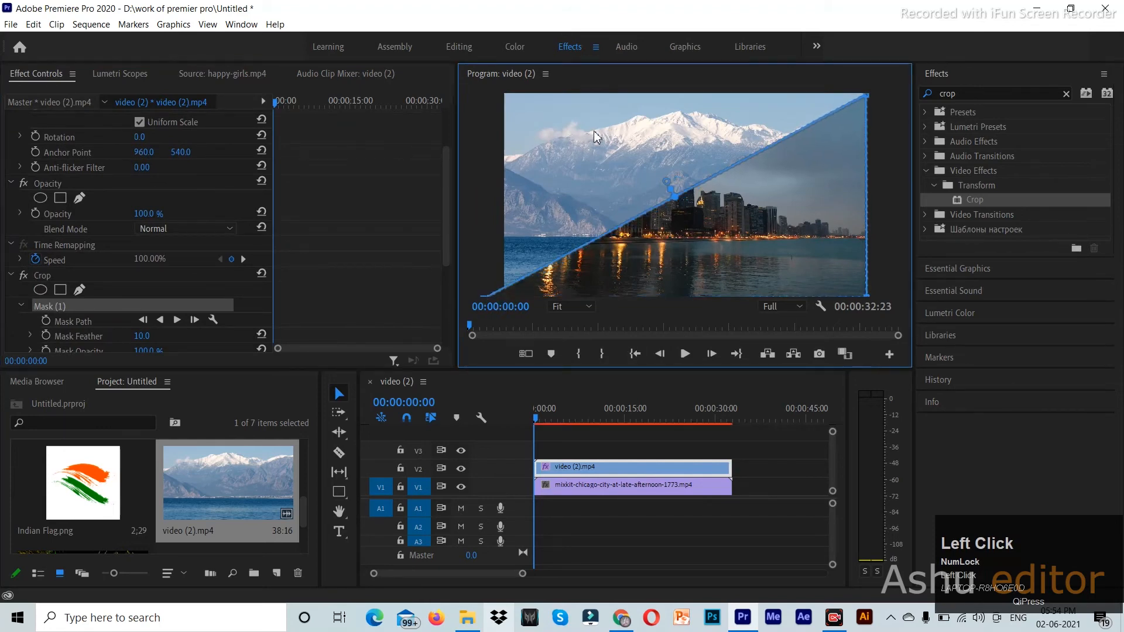
{"action": "left_click", "coordinate": [668, 486]}
{"action": "left_click", "coordinate": [679, 231]}
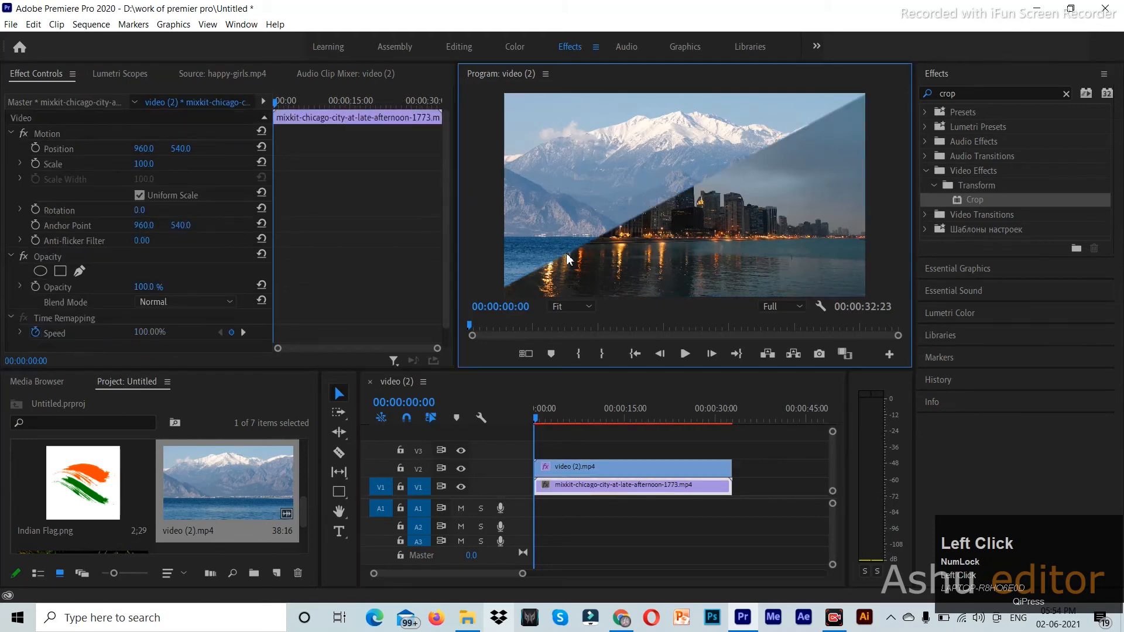
{"action": "left_click", "coordinate": [609, 468]}
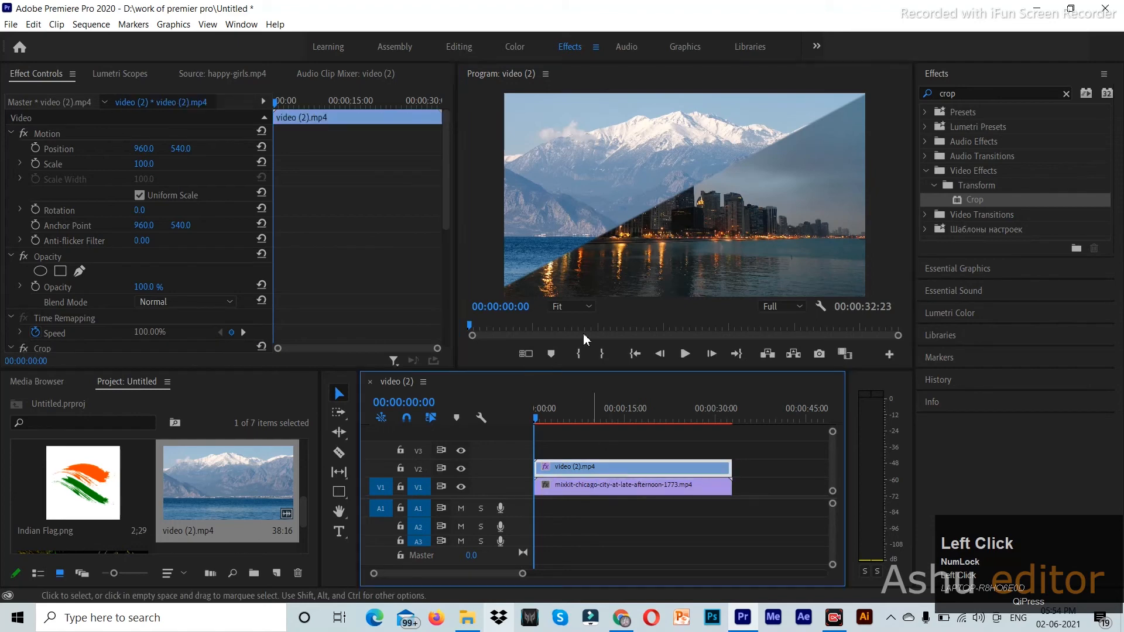
{"action": "left_click", "coordinate": [609, 263]}
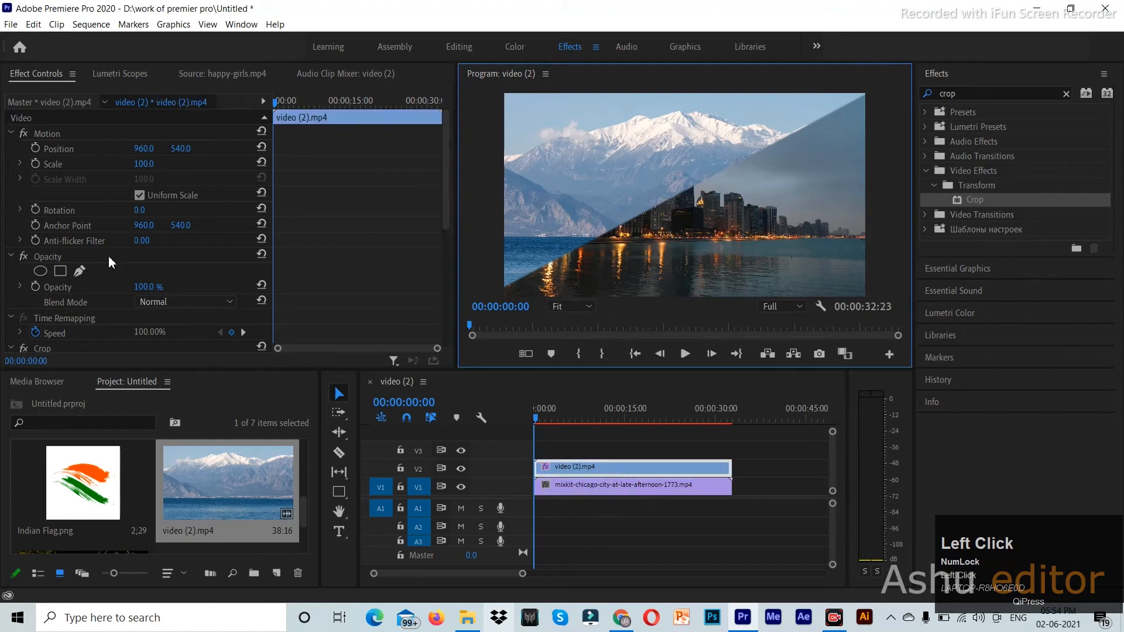
{"action": "scroll", "coordinate": [86, 315], "scroll_direction": "down", "scroll_amount": 4}
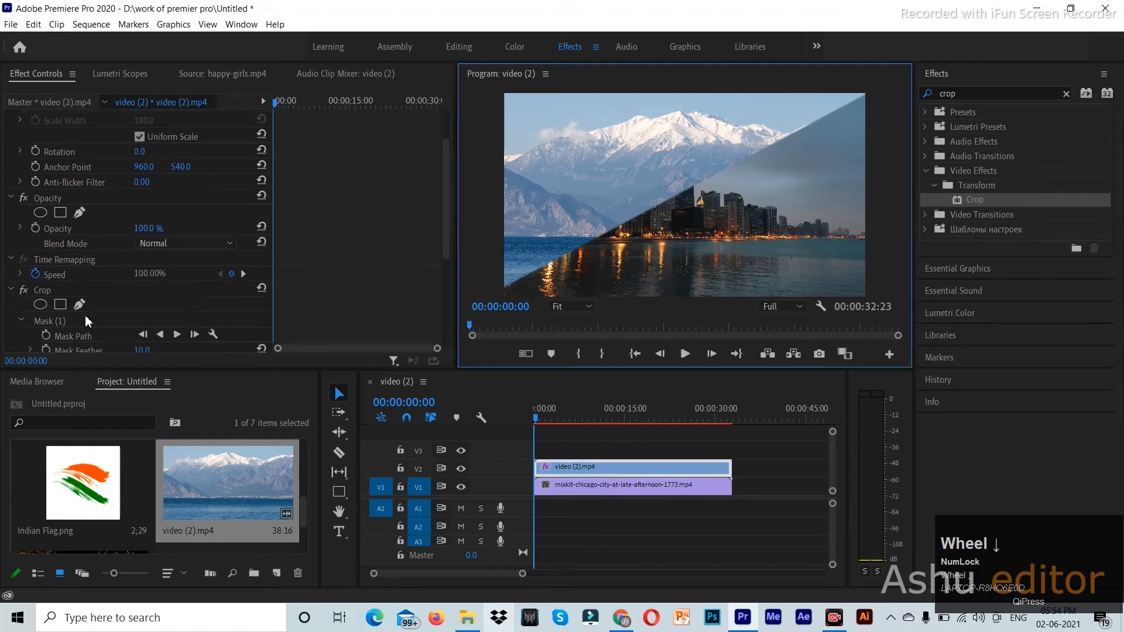
{"action": "left_click", "coordinate": [92, 323]}
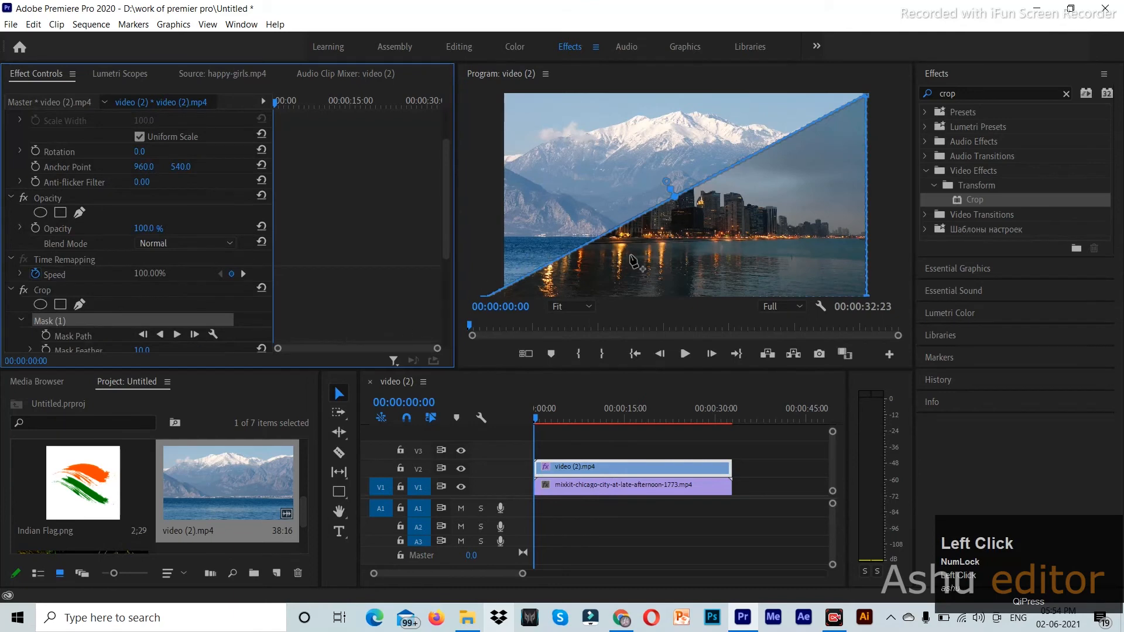
- Maximize the Program monitor at 25% zoom and nudge the mask's bottom-left corner past the frame
{"action": "key", "text": "grave"}
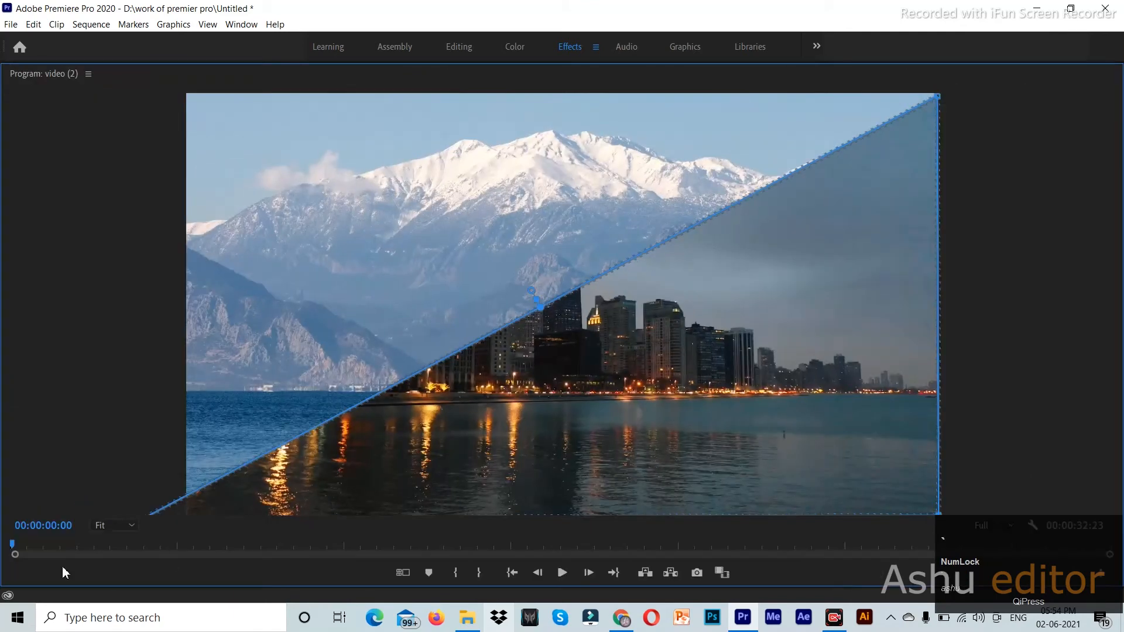
{"action": "left_click", "coordinate": [101, 527]}
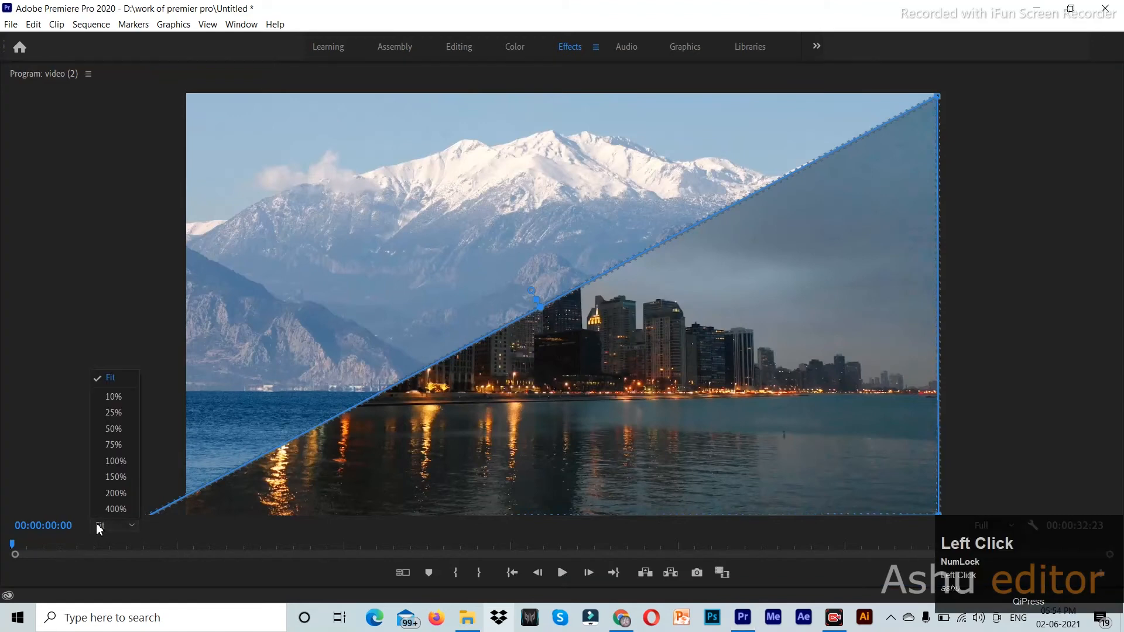
{"action": "left_click", "coordinate": [113, 413]}
{"action": "left_click_drag", "start_coordinate": [406, 385], "coordinate": [416, 385]}
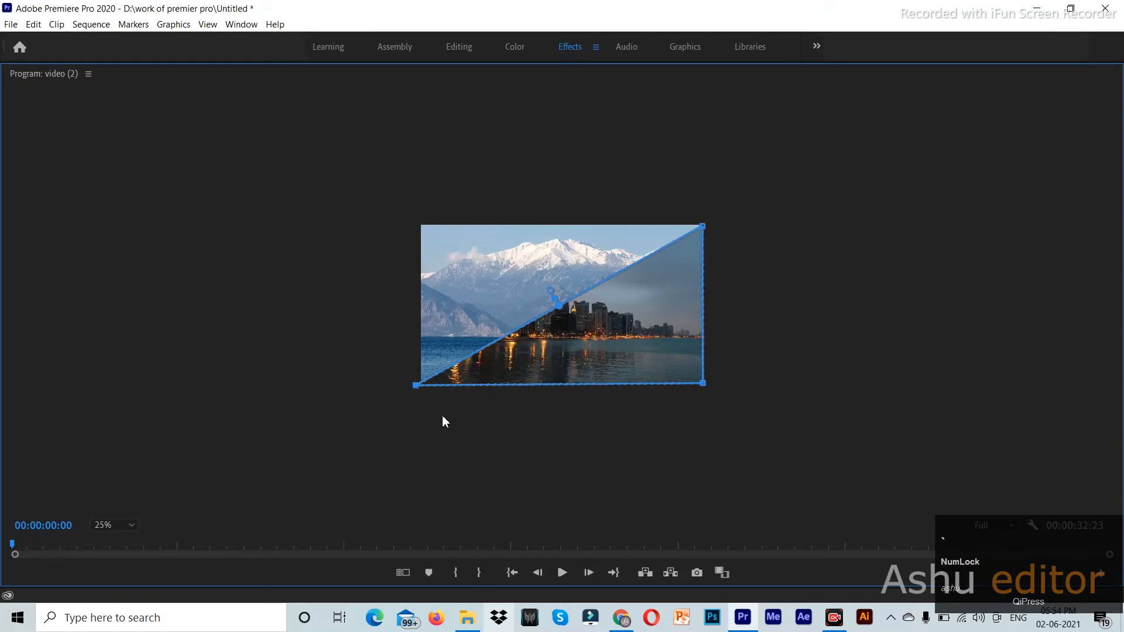
{"action": "key", "text": "grave"}
- Set the Program monitor zoom back to Fit
{"action": "left_click", "coordinate": [595, 487]}
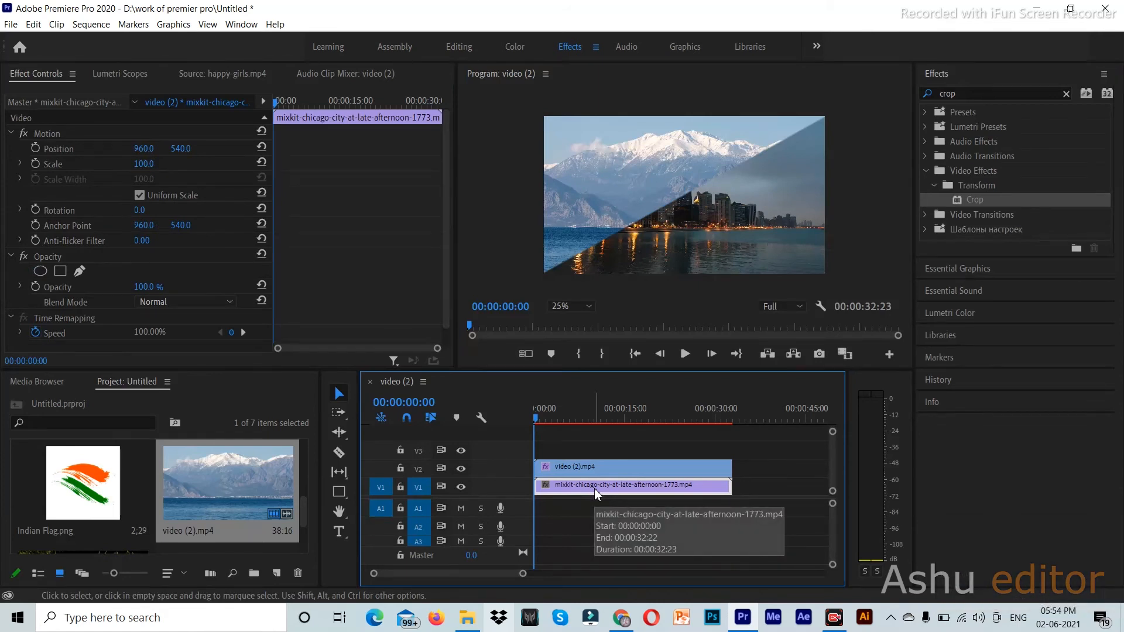
{"action": "left_click", "coordinate": [583, 310]}
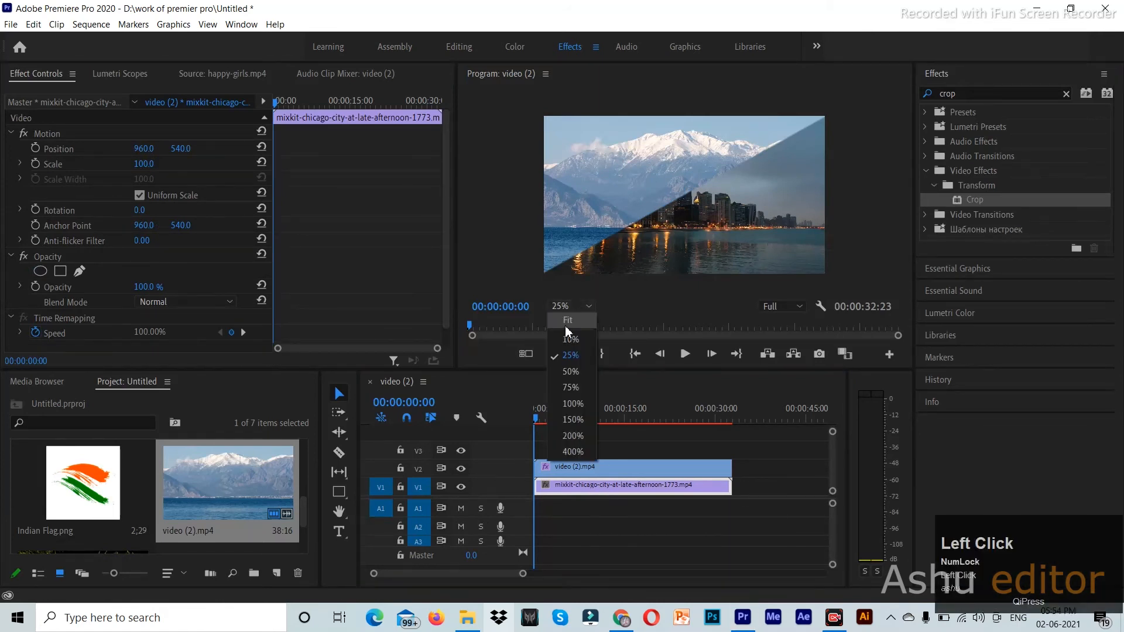
{"action": "left_click", "coordinate": [567, 324]}
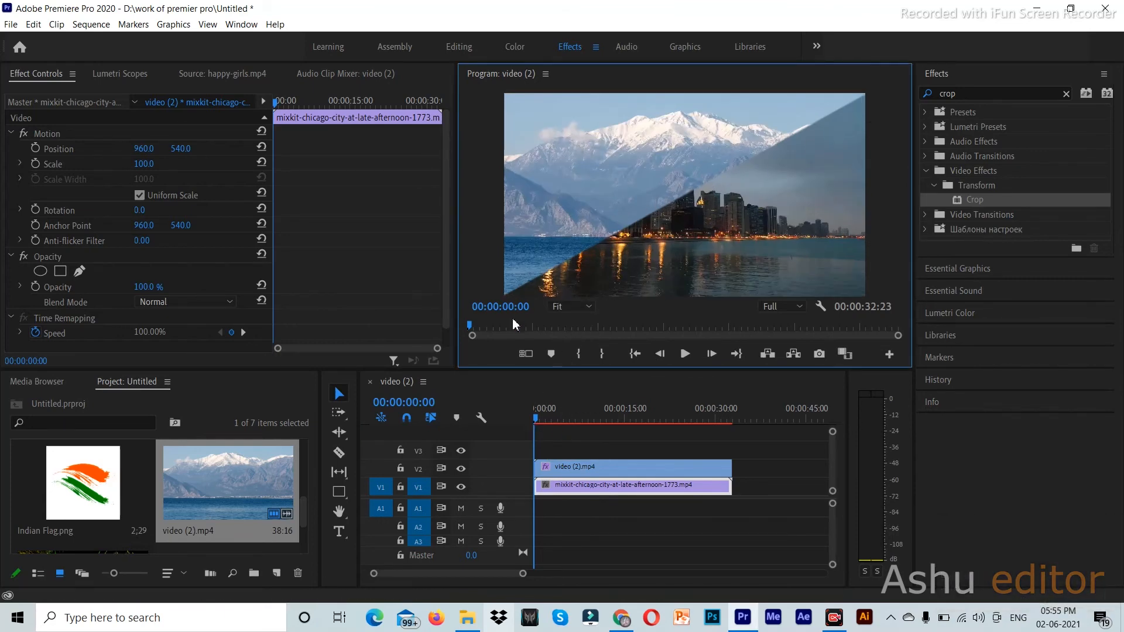
- Scrub the mountain clip's Crop Edge Feather up to 212, then back down to 7
{"action": "scroll", "coordinate": [324, 307], "scroll_direction": "down", "scroll_amount": 1}
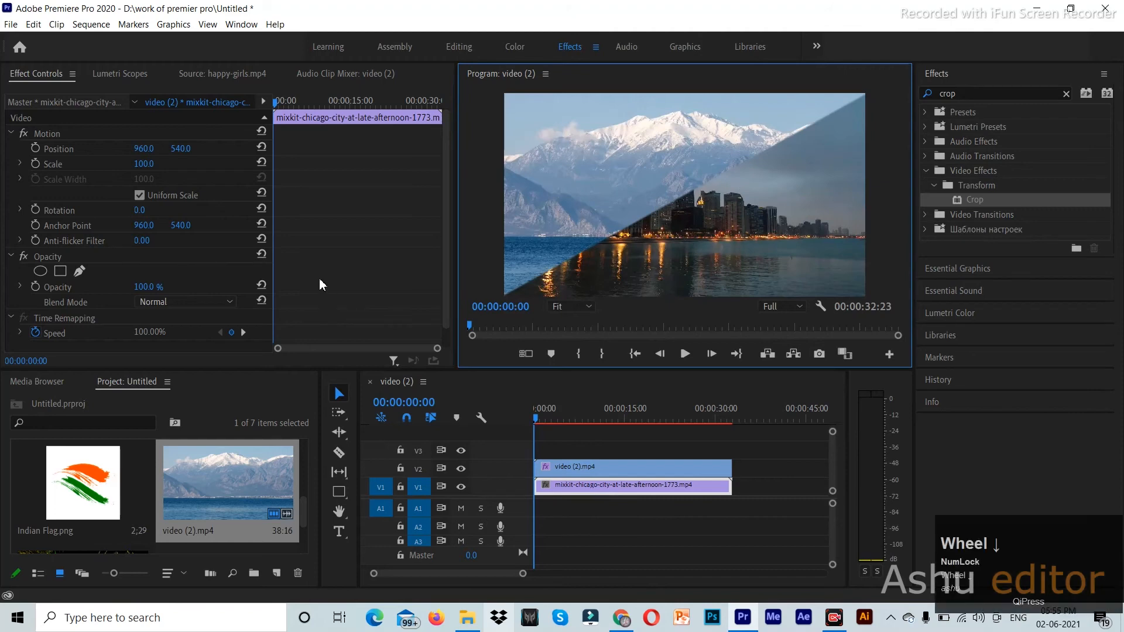
{"action": "left_click", "coordinate": [590, 468]}
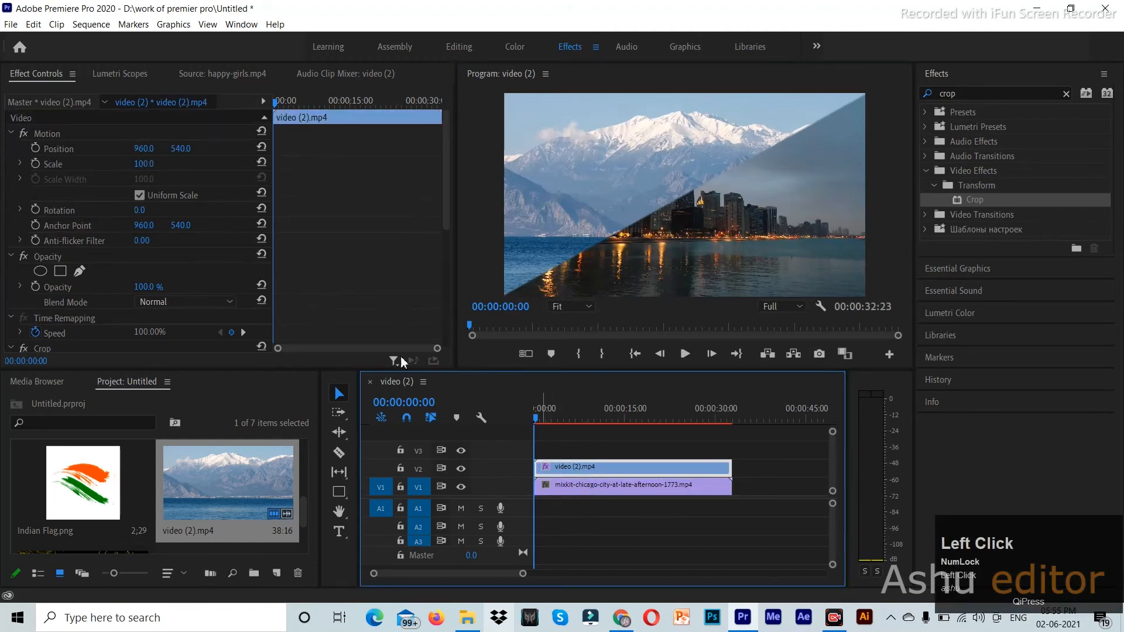
{"action": "scroll", "coordinate": [353, 290], "scroll_direction": "down", "scroll_amount": 5}
{"action": "scroll", "coordinate": [354, 290], "scroll_direction": "down", "scroll_amount": 5}
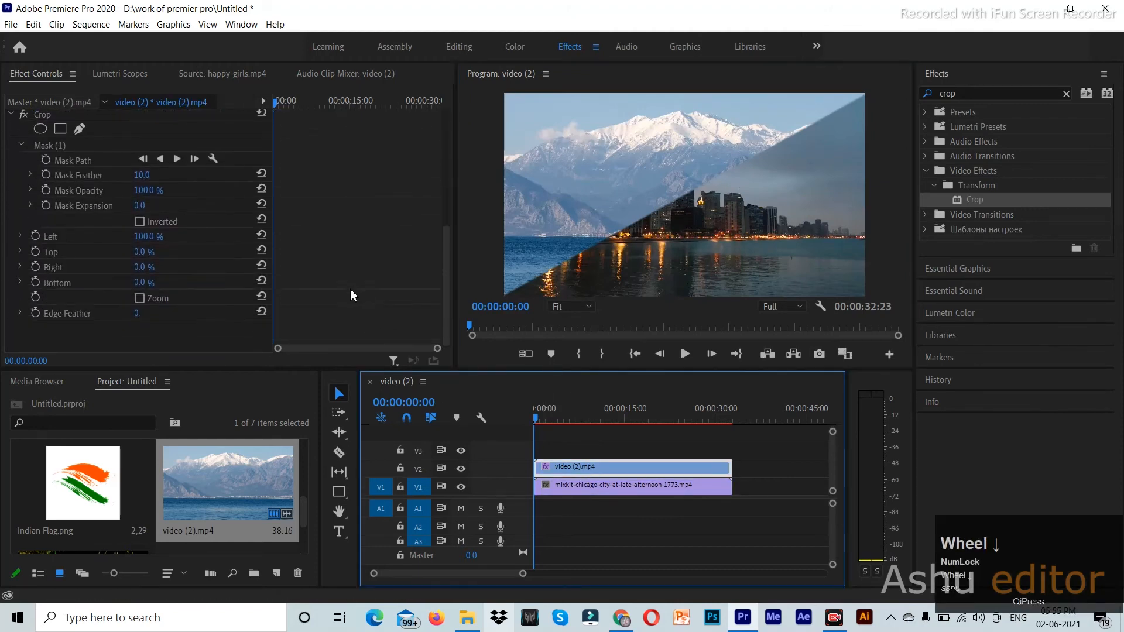
{"action": "left_click", "coordinate": [140, 314]}
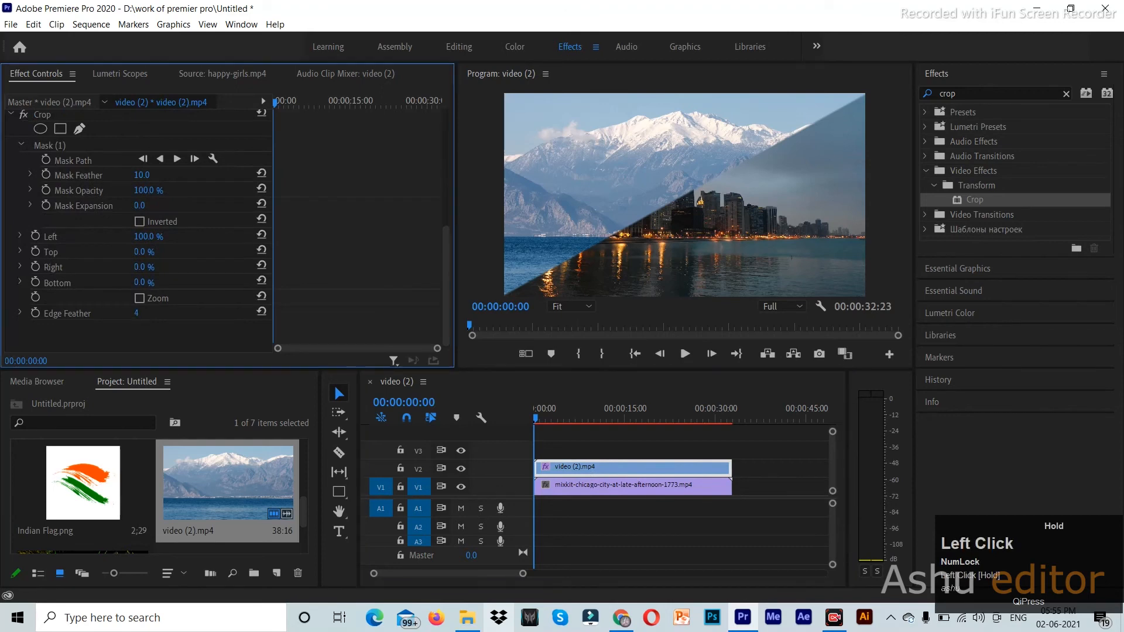
{"action": "left_click_drag", "start_coordinate": [141, 314], "coordinate": [144, 314]}
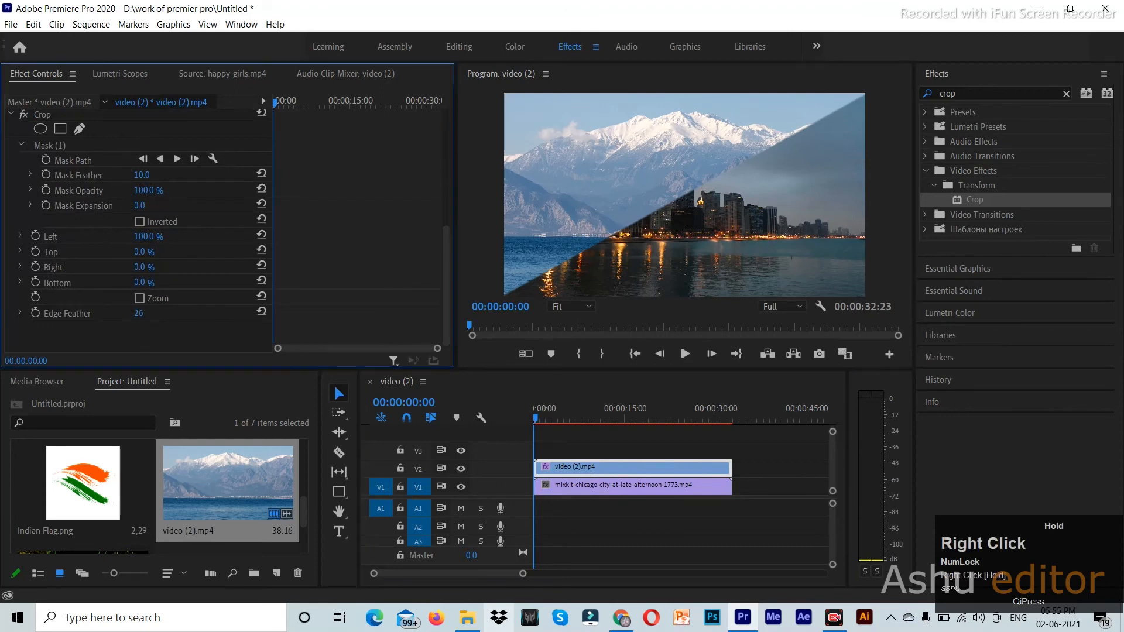
{"action": "left_click_drag", "start_coordinate": [141, 314], "coordinate": [154, 314]}
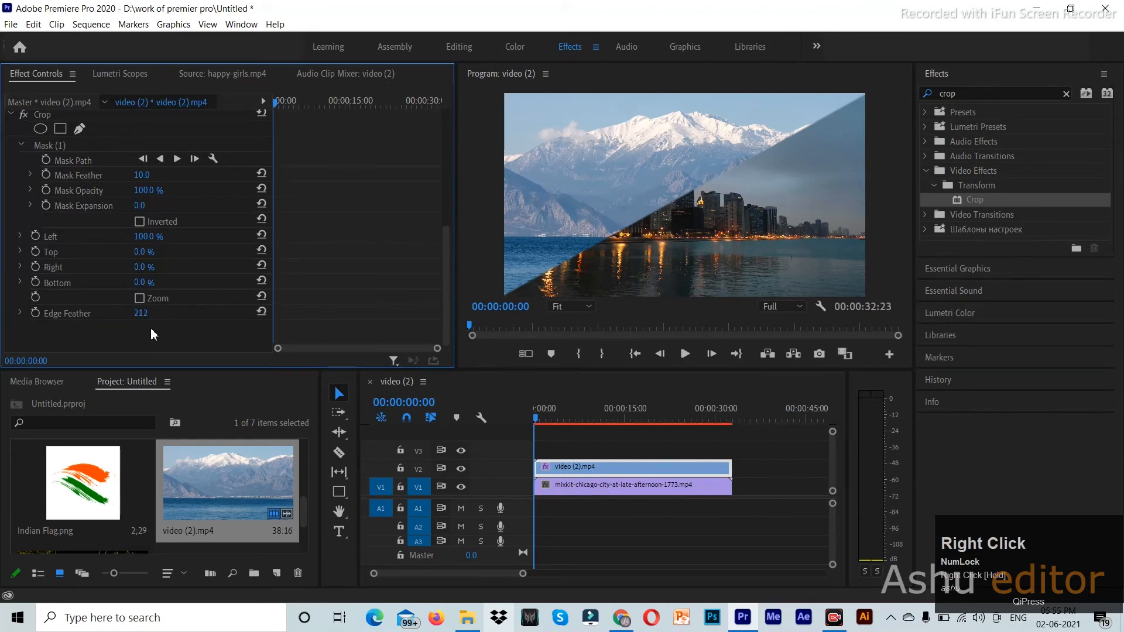
{"action": "left_click", "coordinate": [632, 463]}
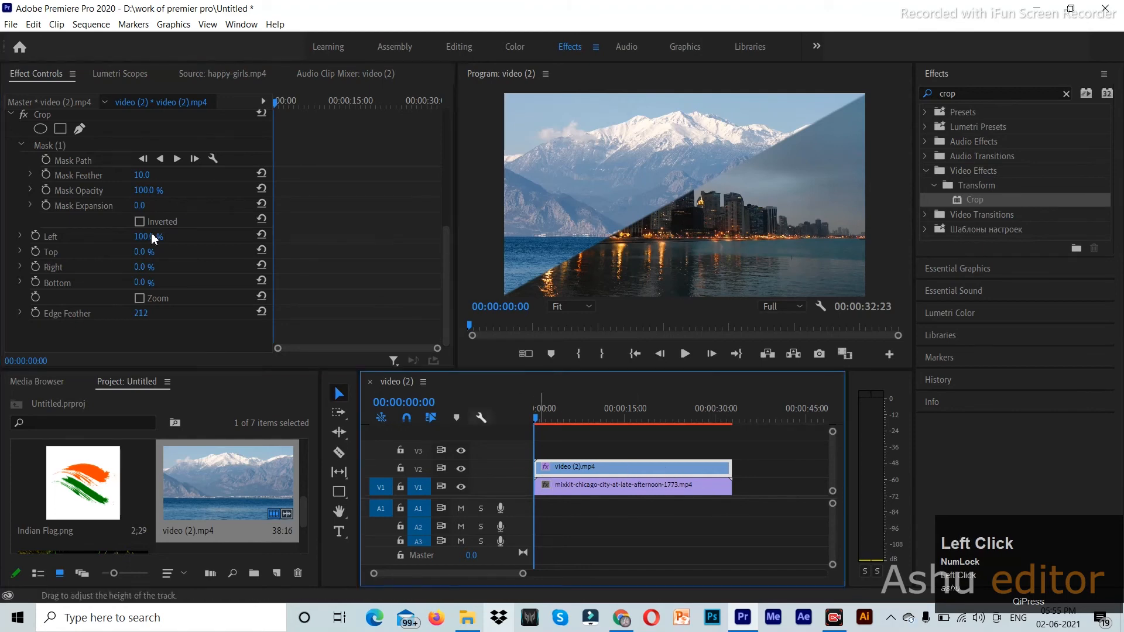
{"action": "left_click_drag", "start_coordinate": [138, 313], "coordinate": [48, 313]}
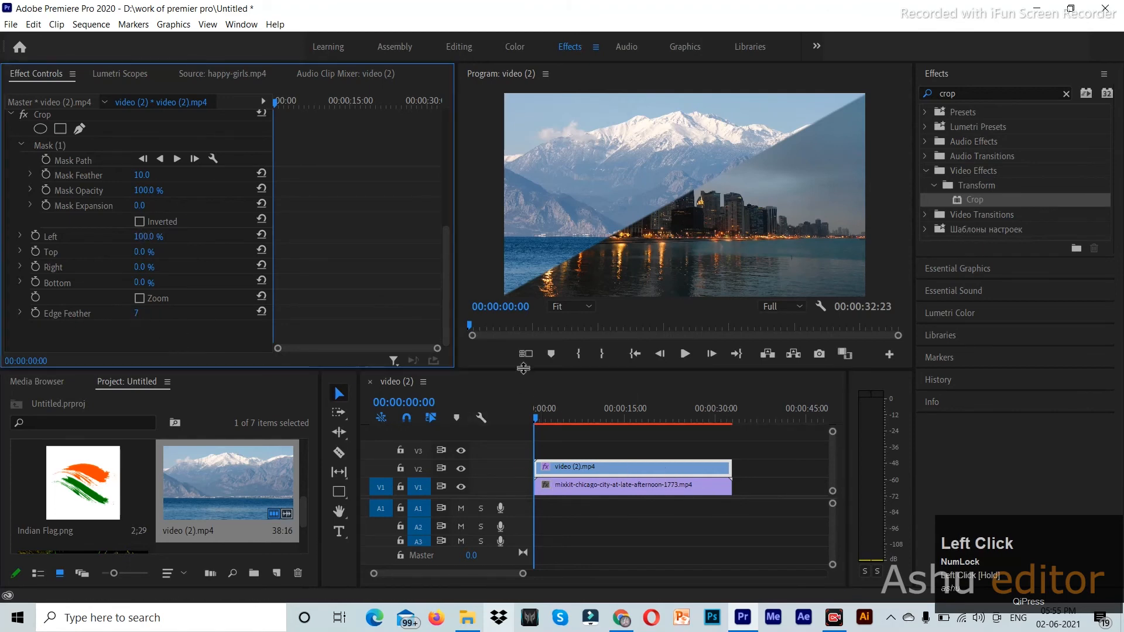
- Reset the city clip's blend mode to Normal and reselect the mountain clip
{"action": "left_click", "coordinate": [588, 486]}
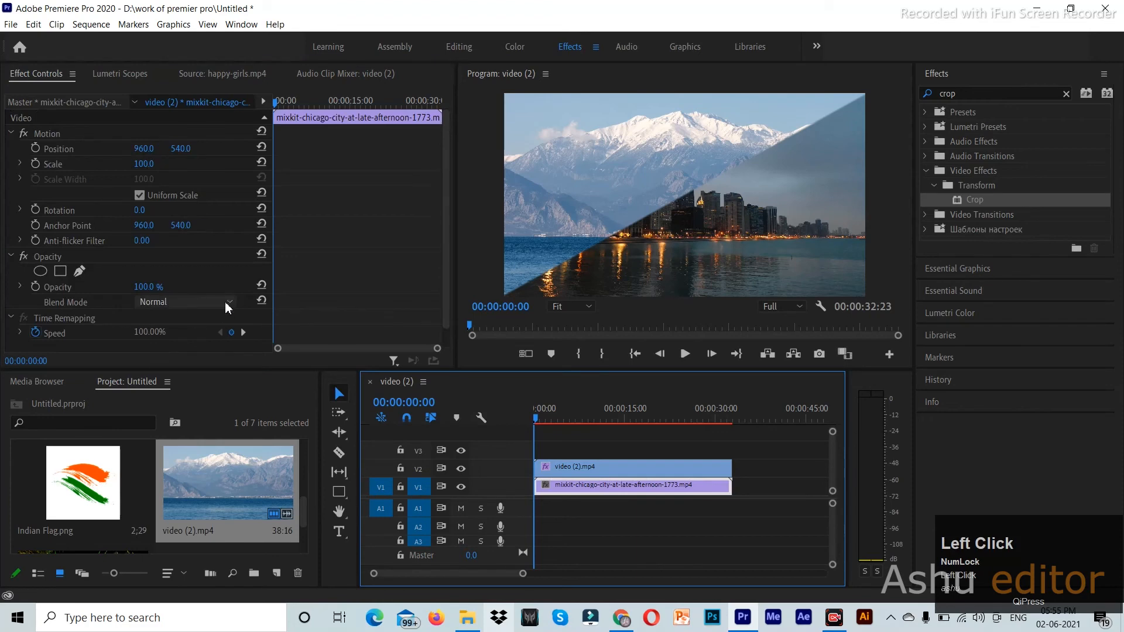
{"action": "scroll", "coordinate": [227, 306], "scroll_direction": "down", "scroll_amount": 6}
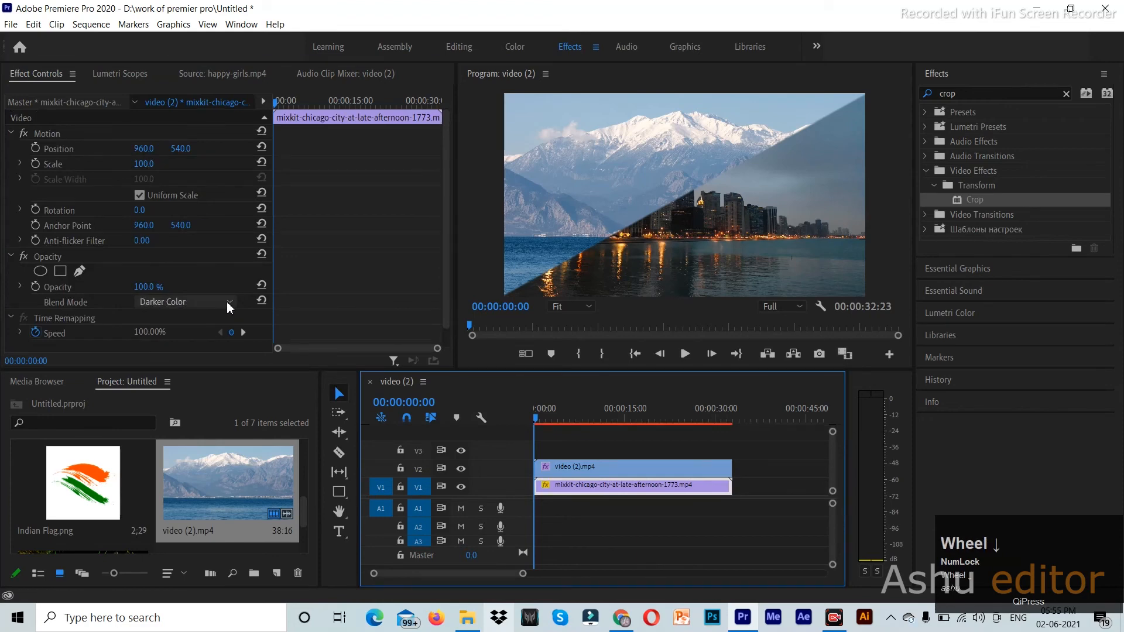
{"action": "left_click", "coordinate": [262, 301]}
{"action": "left_click", "coordinate": [584, 466]}
{"action": "scroll", "coordinate": [364, 291], "scroll_direction": "down", "scroll_amount": 2}
{"action": "scroll", "coordinate": [362, 287], "scroll_direction": "down", "scroll_amount": 7}
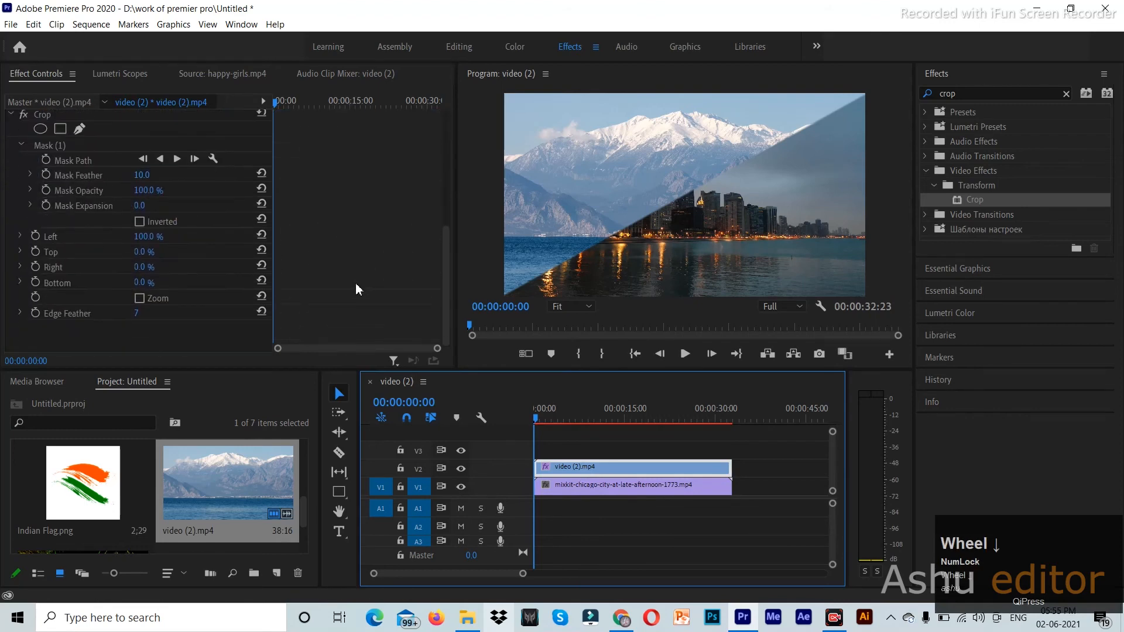
{"action": "left_click", "coordinate": [272, 310]}
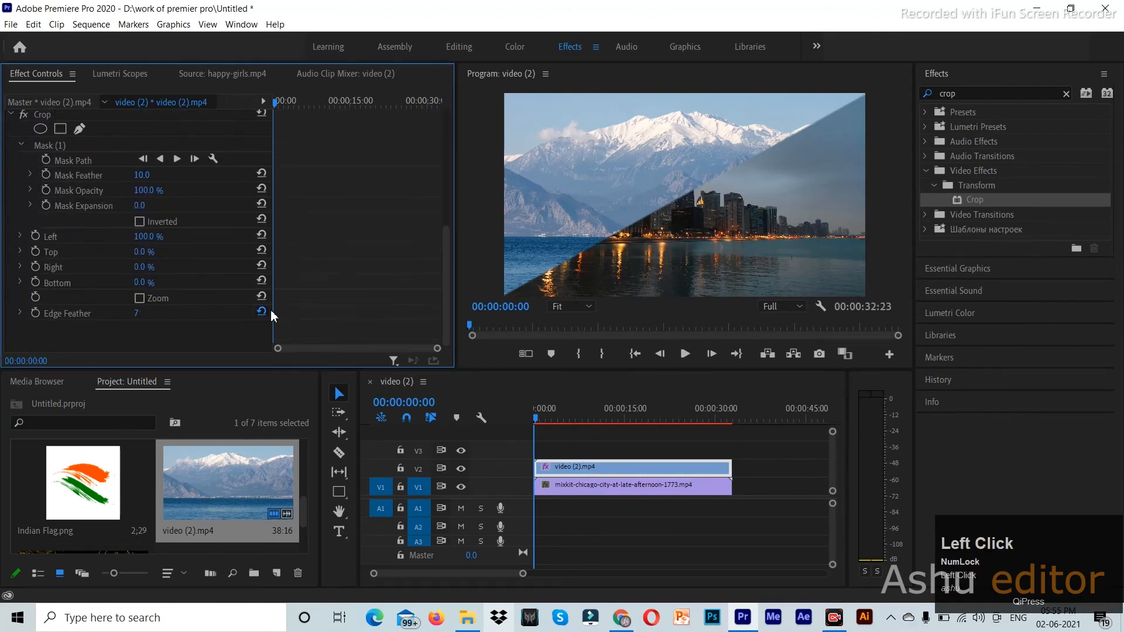
{"action": "scroll", "coordinate": [310, 311], "scroll_direction": "up", "scroll_amount": 2}
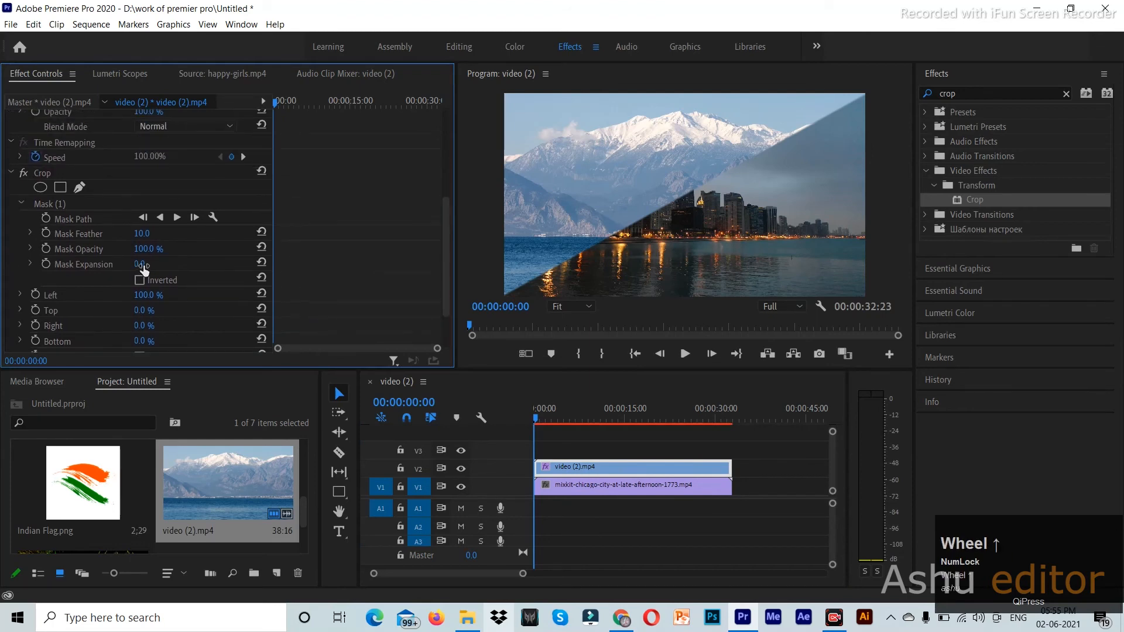
- Give the diagonal crop mask a 50.0 feather and -1.0 expansion to soften the mountain–city seam
{"action": "left_click_drag", "start_coordinate": [142, 235], "coordinate": [157, 235]}
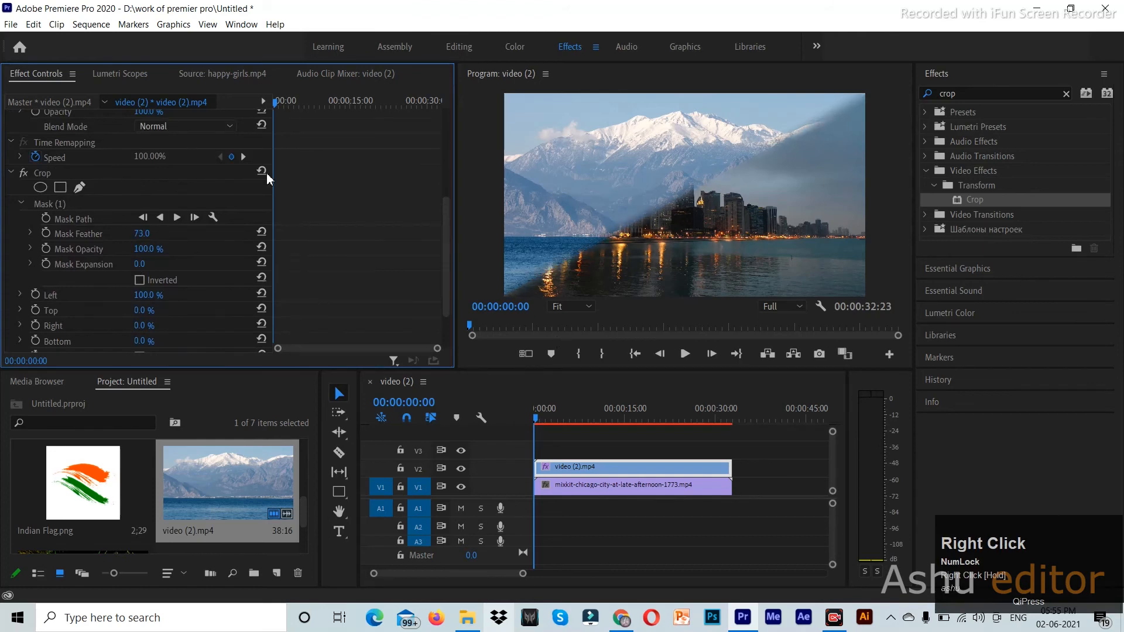
{"action": "left_click", "coordinate": [140, 234]}
{"action": "type", "text": "50"}
{"action": "key", "text": "Return"}
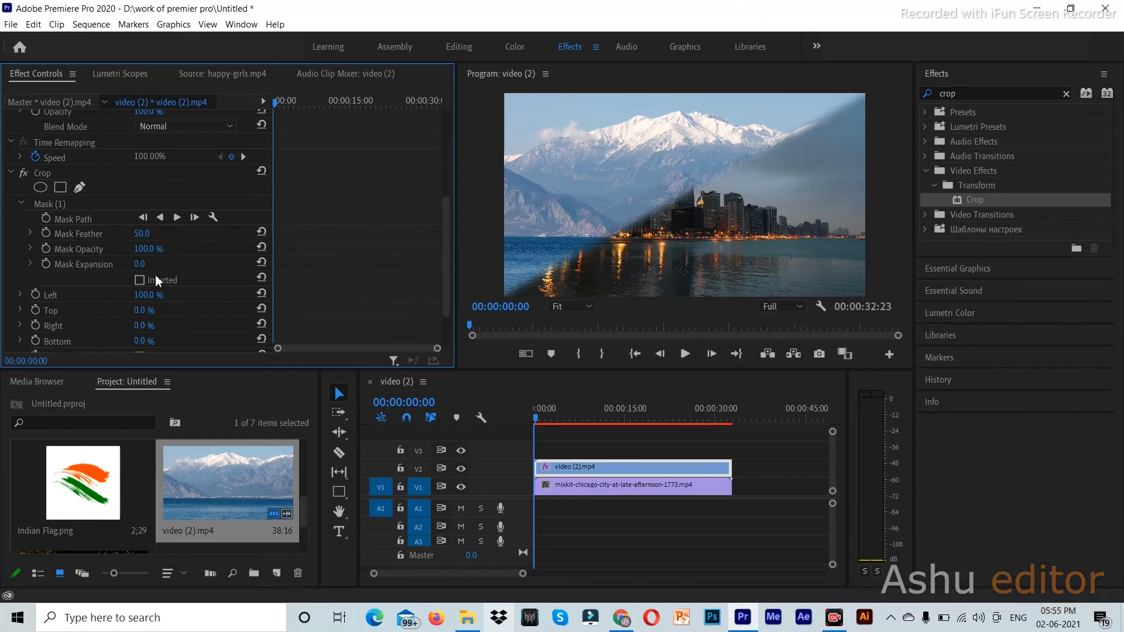
{"action": "left_click_drag", "start_coordinate": [139, 264], "coordinate": [138, 264]}
{"action": "left_click", "coordinate": [838, 157]}
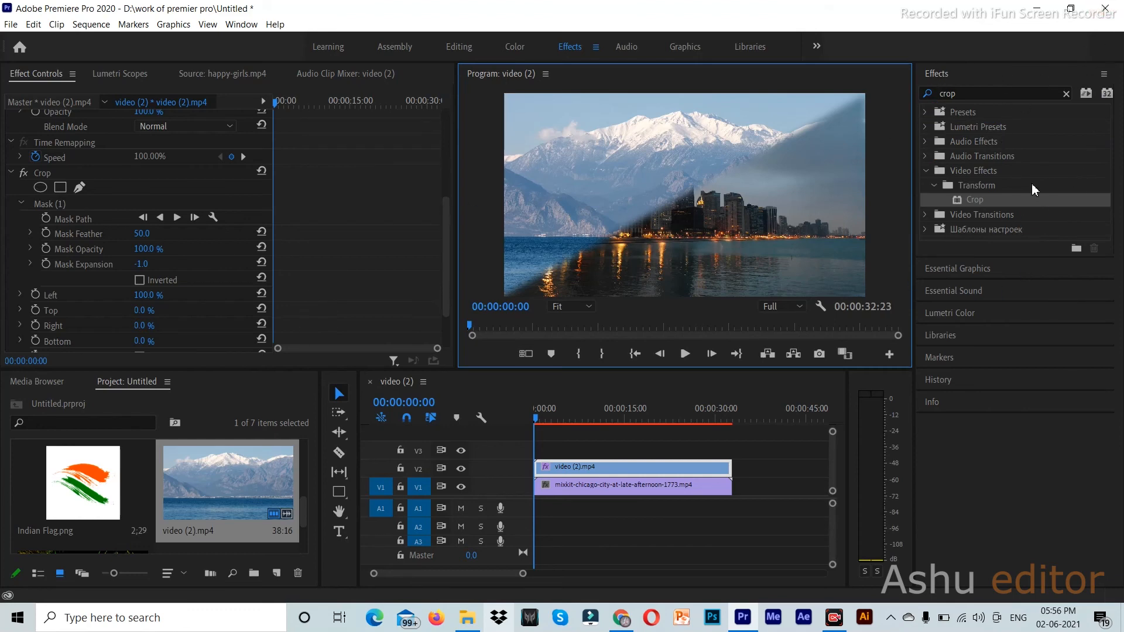
- Clear the crop search and browse the Lumetri Presets, Audio Effects and Audio Transitions folders
{"action": "left_click", "coordinate": [1066, 94]}
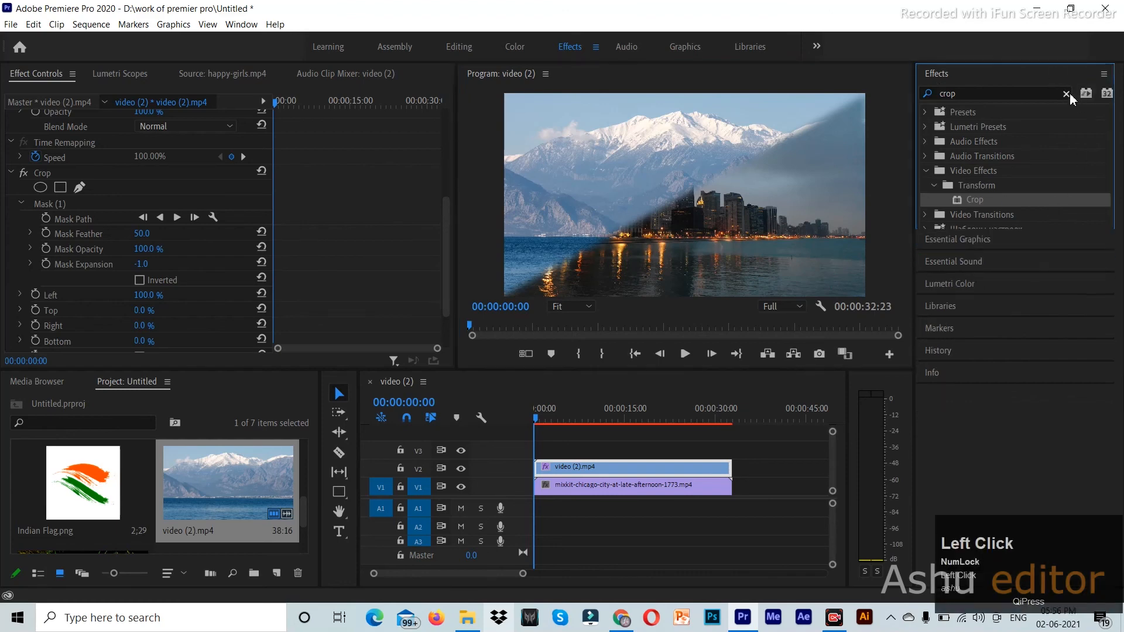
{"action": "left_click", "coordinate": [927, 126]}
{"action": "left_click", "coordinate": [926, 126]}
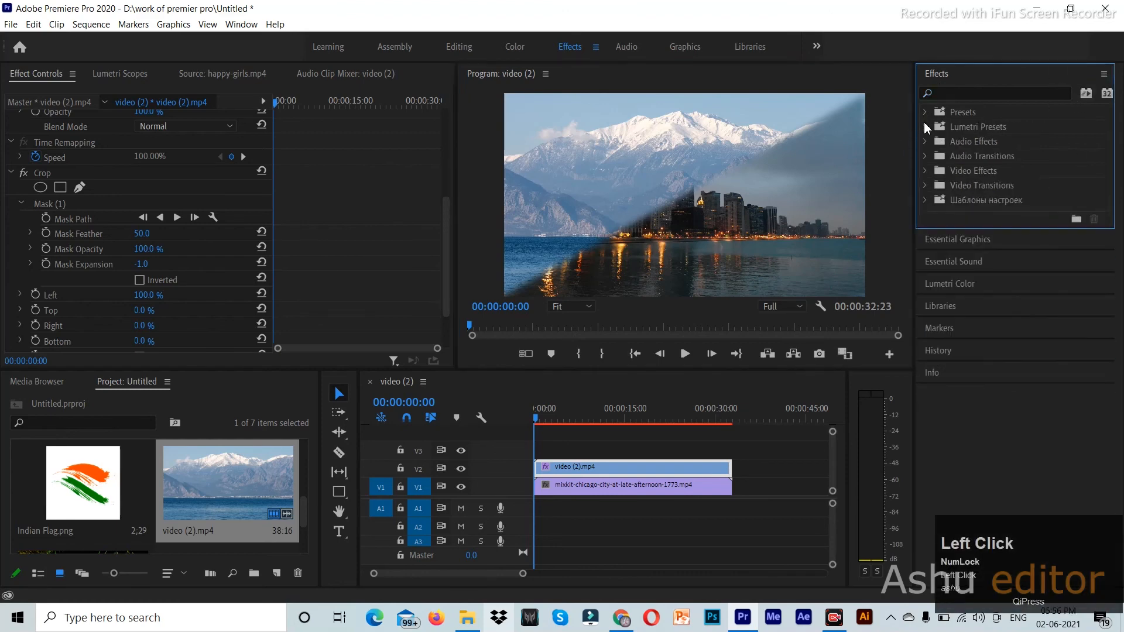
{"action": "left_click", "coordinate": [927, 127]}
{"action": "left_click", "coordinate": [927, 129]}
{"action": "left_click", "coordinate": [926, 142]}
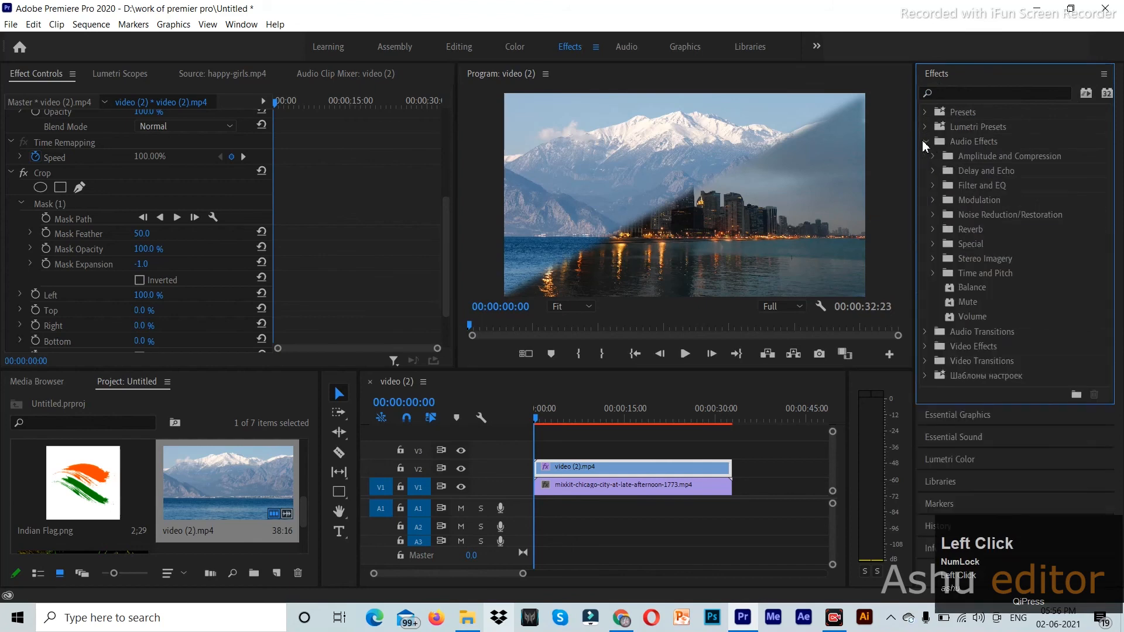
{"action": "left_click", "coordinate": [925, 144]}
{"action": "left_click", "coordinate": [927, 157]}
{"action": "left_click", "coordinate": [926, 157]}
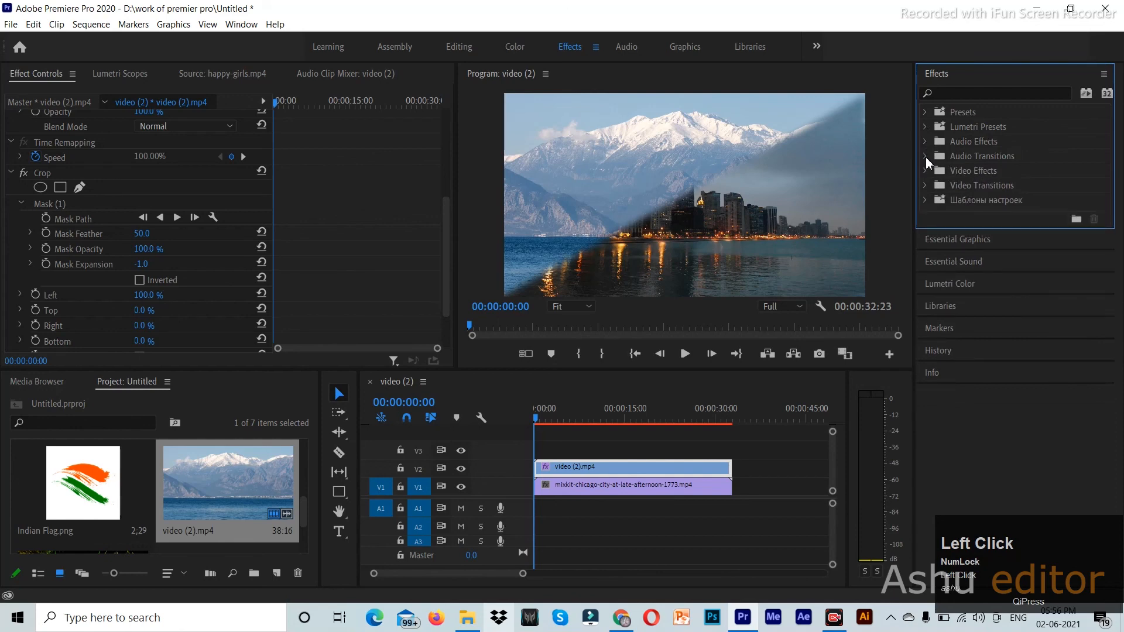
- Browse Video Effects and the presets folder, leaving Video Transitions expanded from 3D Motion to Zoom
{"action": "left_click", "coordinate": [925, 171]}
{"action": "left_click", "coordinate": [926, 171]}
{"action": "left_click", "coordinate": [925, 187]}
{"action": "left_click", "coordinate": [925, 186]}
{"action": "left_click", "coordinate": [924, 200]}
{"action": "left_click", "coordinate": [926, 200]}
{"action": "left_click", "coordinate": [922, 185]}
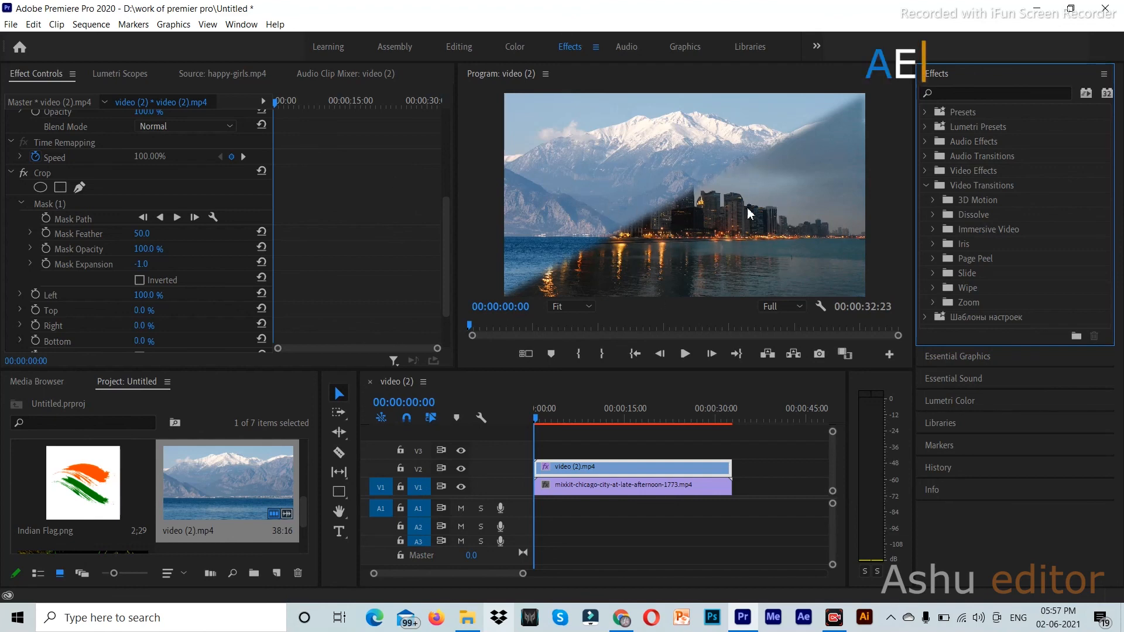
{"action": "left_click", "coordinate": [747, 234]}
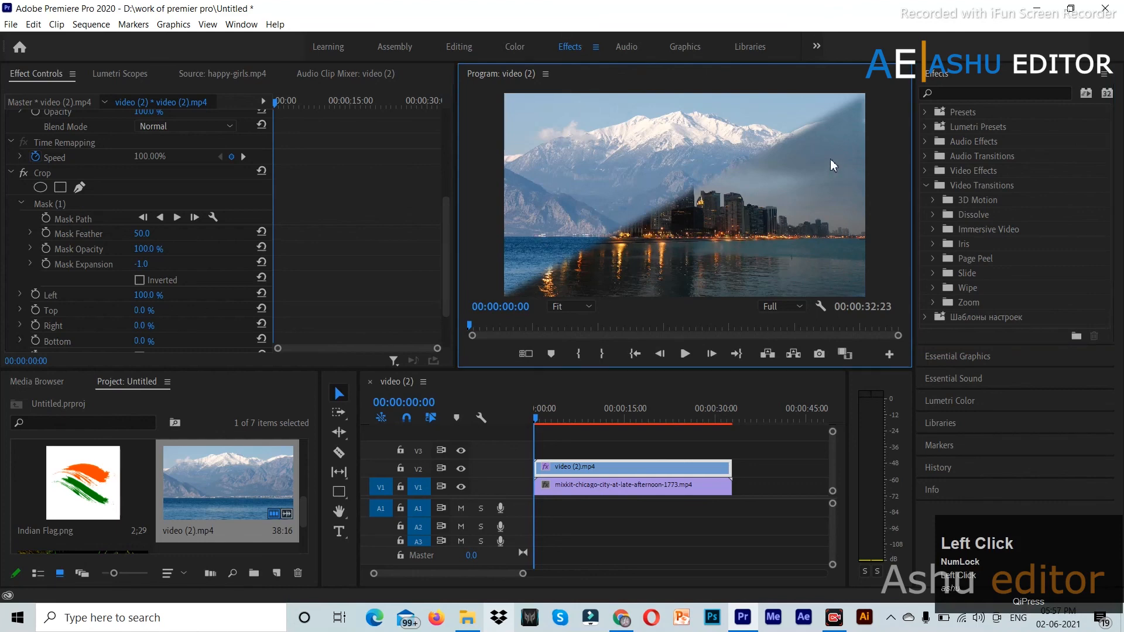